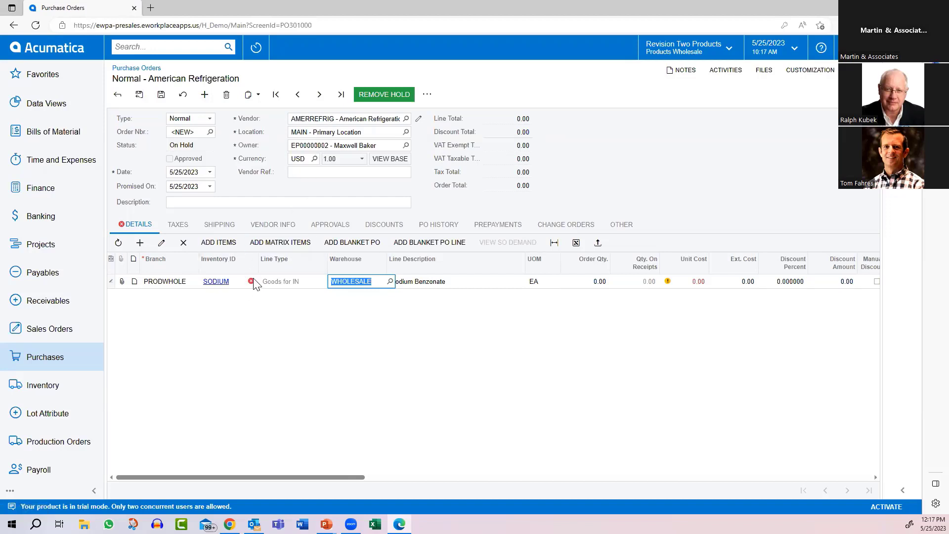
Step: Review the action options for purchasing from an uncertified vendor in the Purchase Orders Preferences, keeping Restrict selected
mouse_move(250, 279)
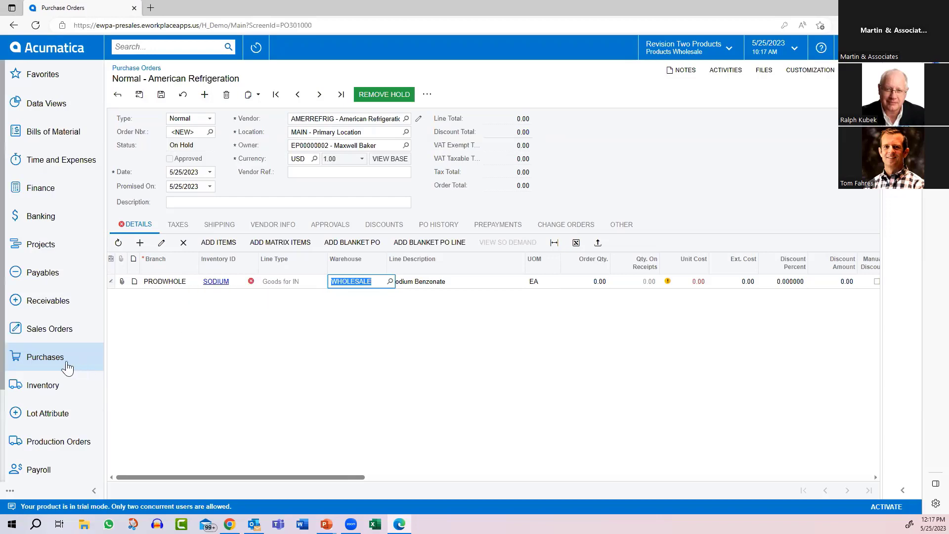
click(36, 357)
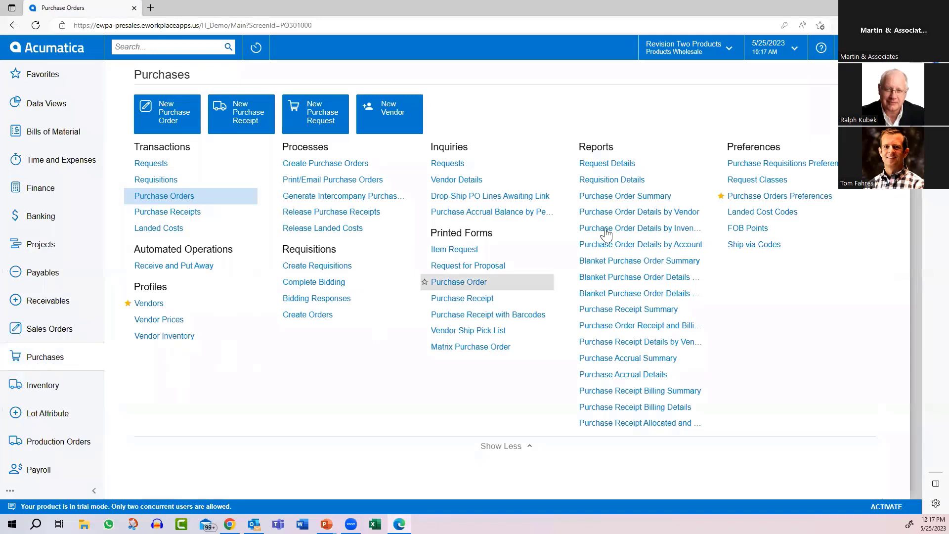
click(751, 196)
click(511, 84)
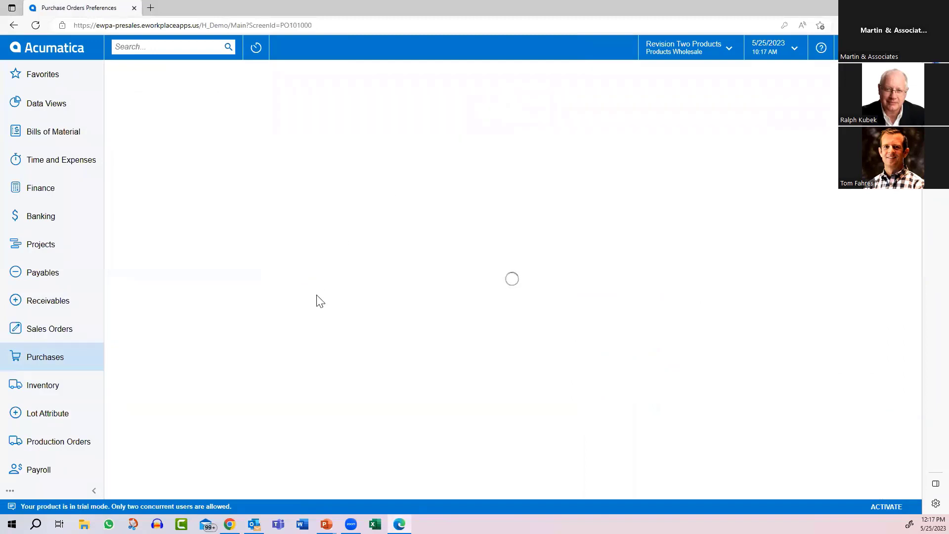
click(338, 453)
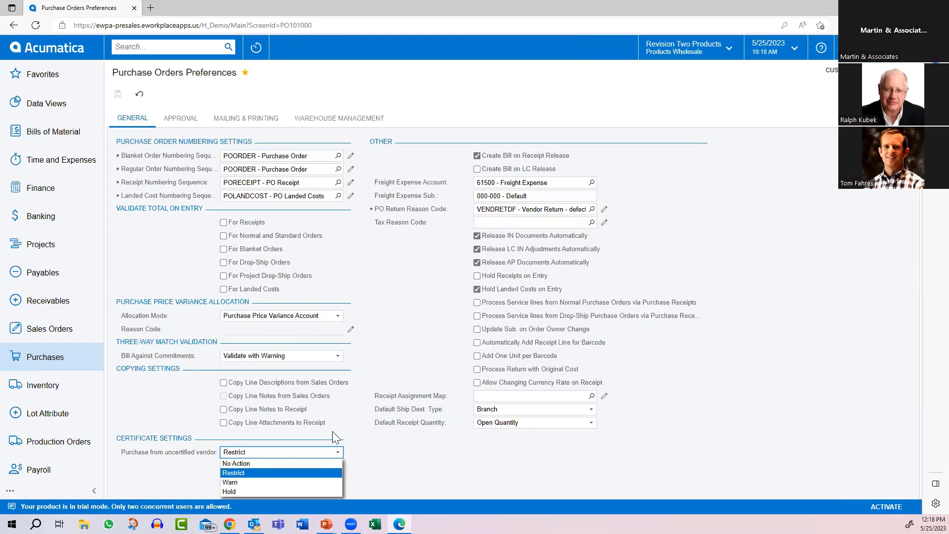
click(230, 473)
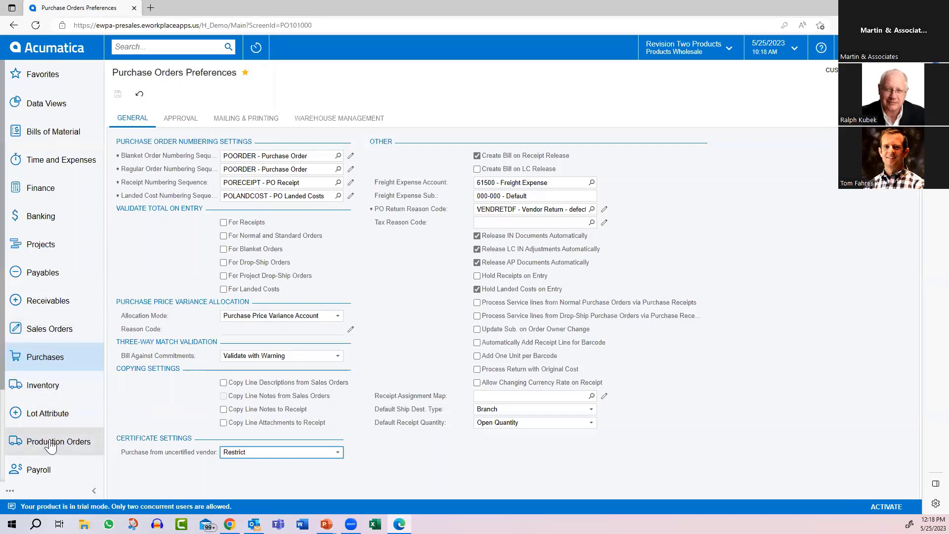
Step: Open the FDA certificate from the Quality Management certificate configuration to examine its attributes
scroll(51, 447, down, 3)
click(58, 410)
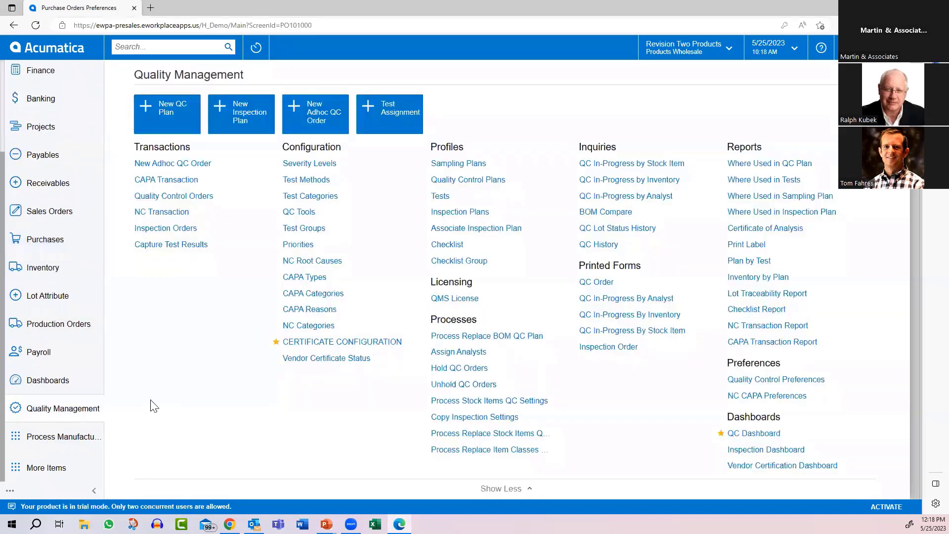
click(318, 342)
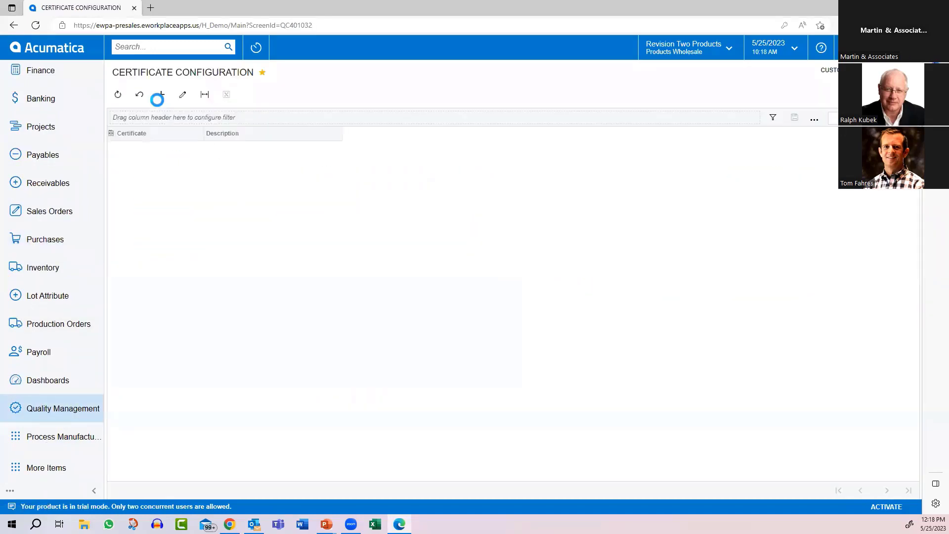
click(124, 149)
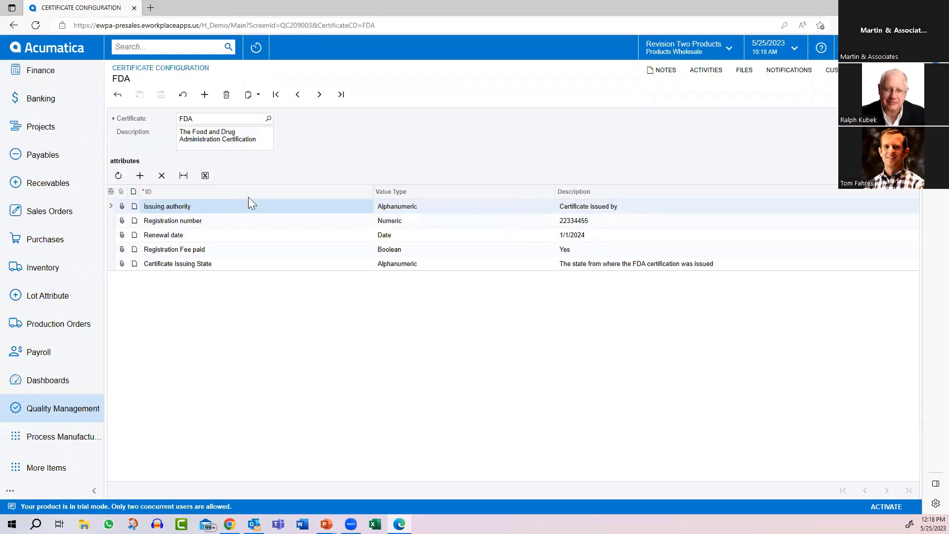
Step: Find the SODIUM stock item by filtering for "sod" and examine its certification requirements
click(43, 269)
click(153, 384)
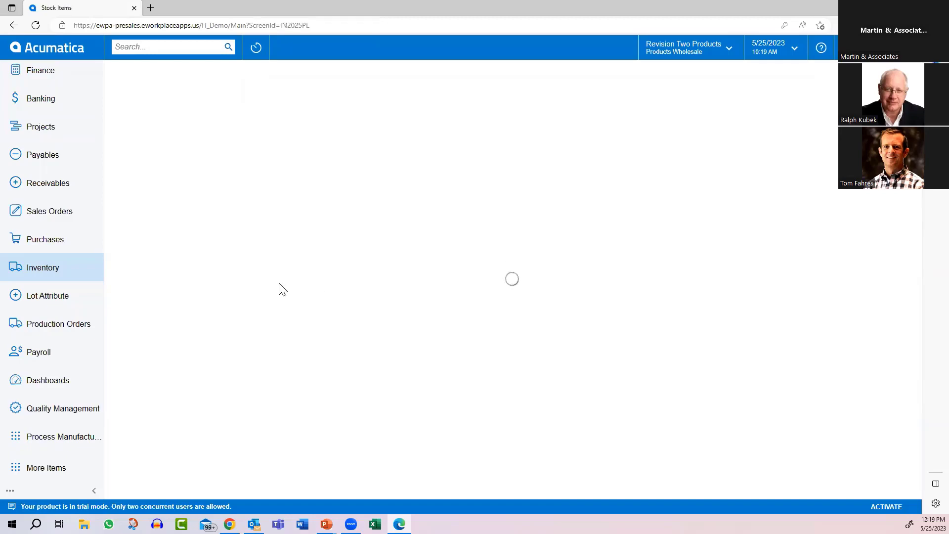
click(798, 118)
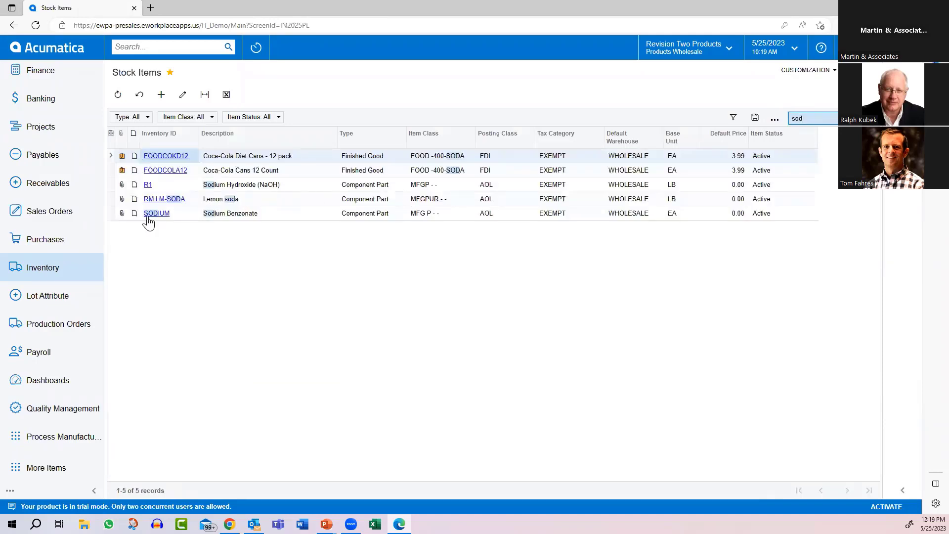
click(153, 214)
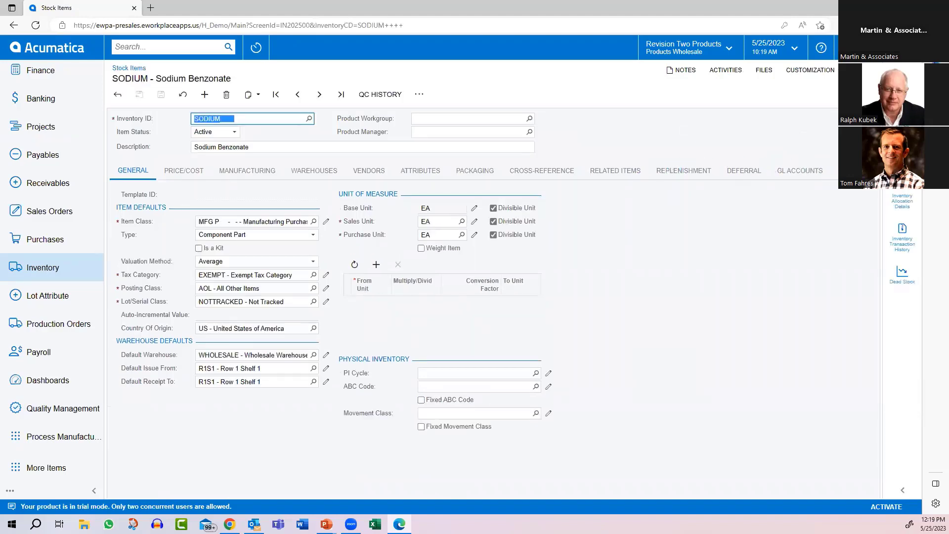
click(872, 172)
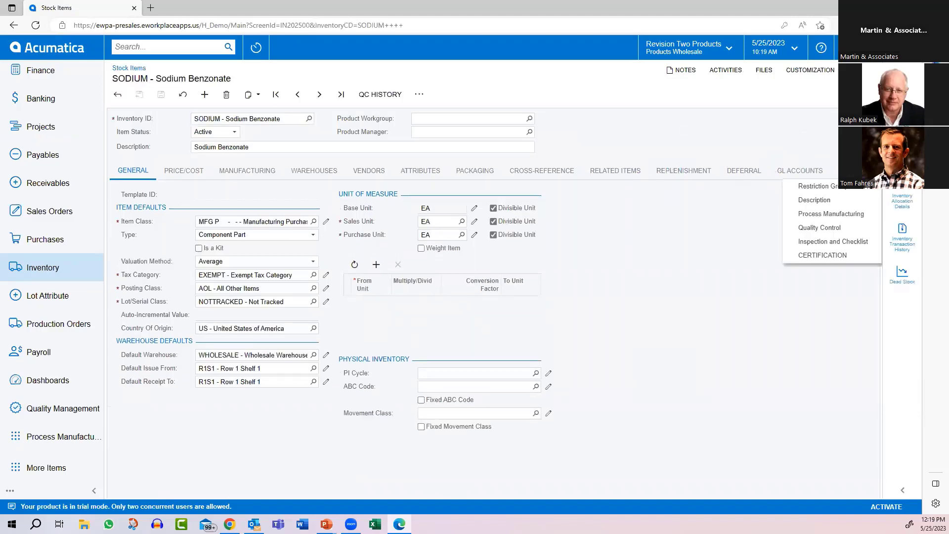
click(836, 255)
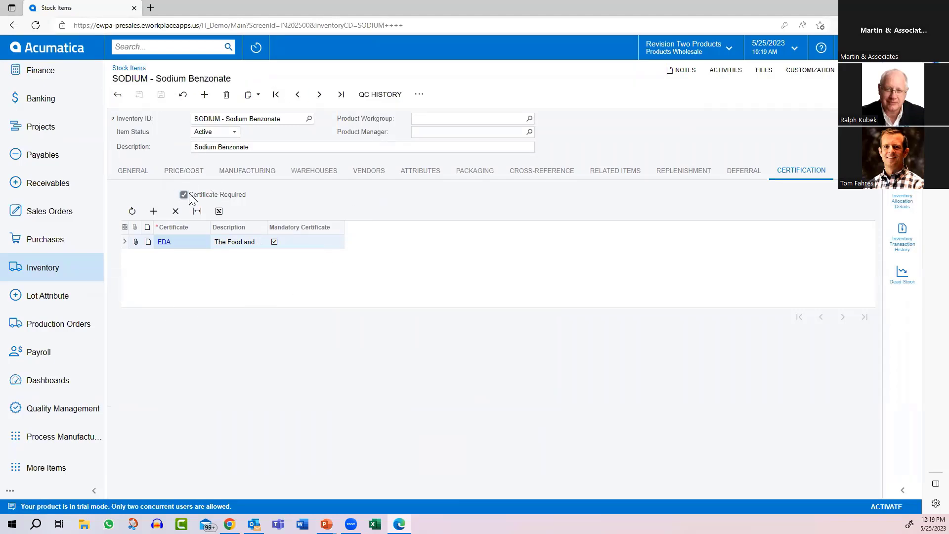
Step: Open the AASERVICES vendor record and examine its certification details
click(42, 243)
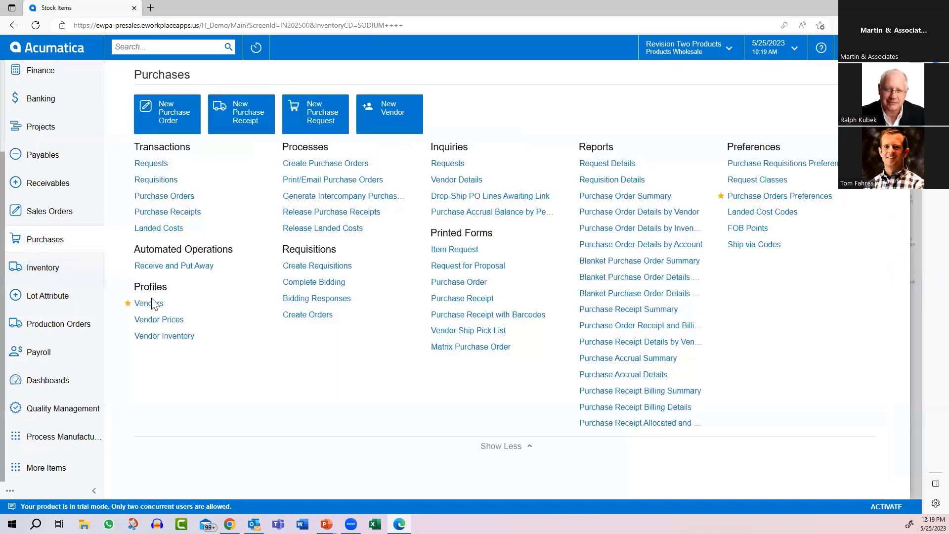
click(156, 307)
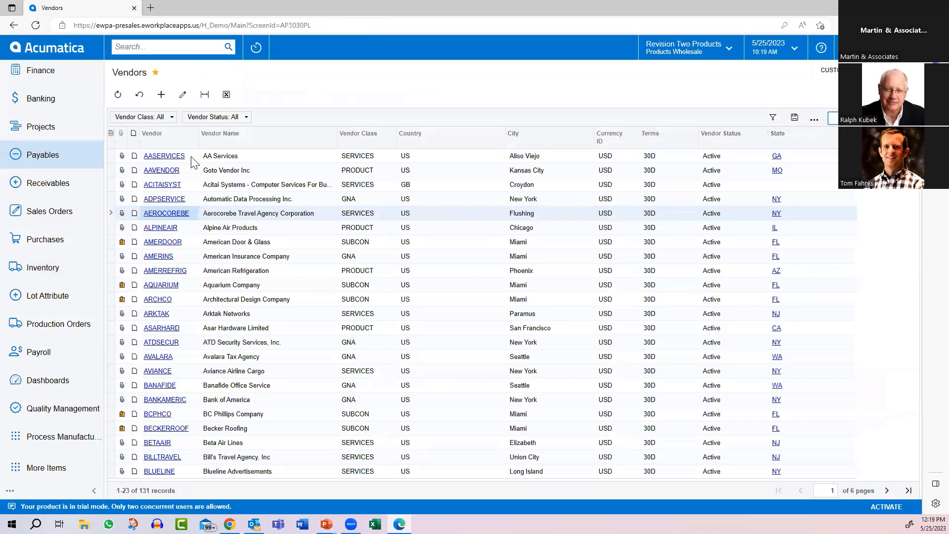
click(177, 160)
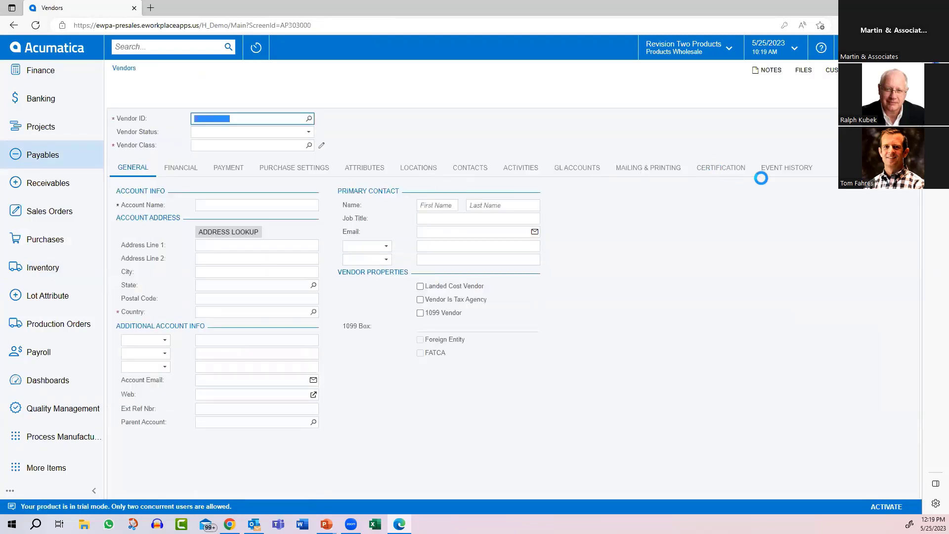
click(710, 173)
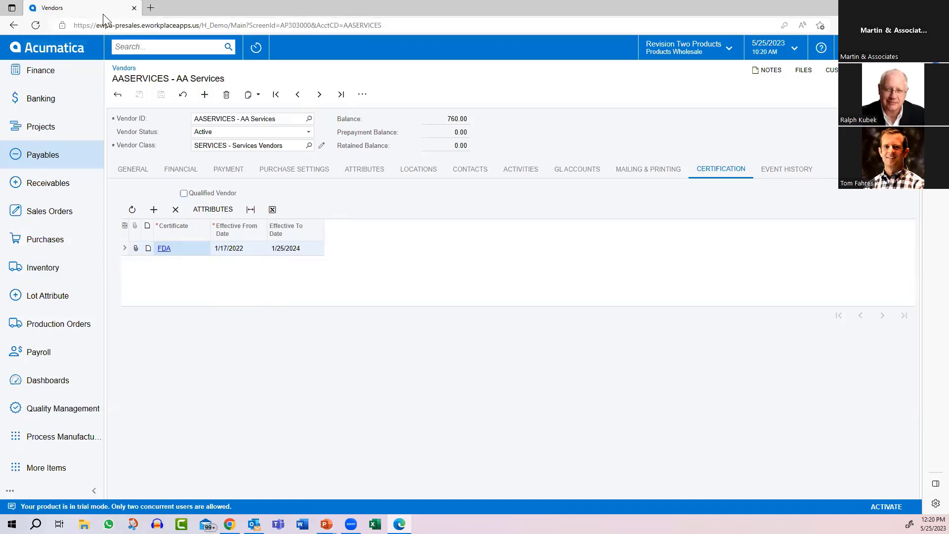
Step: Switch to the eWorkplace Apps site in Chrome and start a new purchase receipt for vendor AAVENDOR
key(alt+Tab)
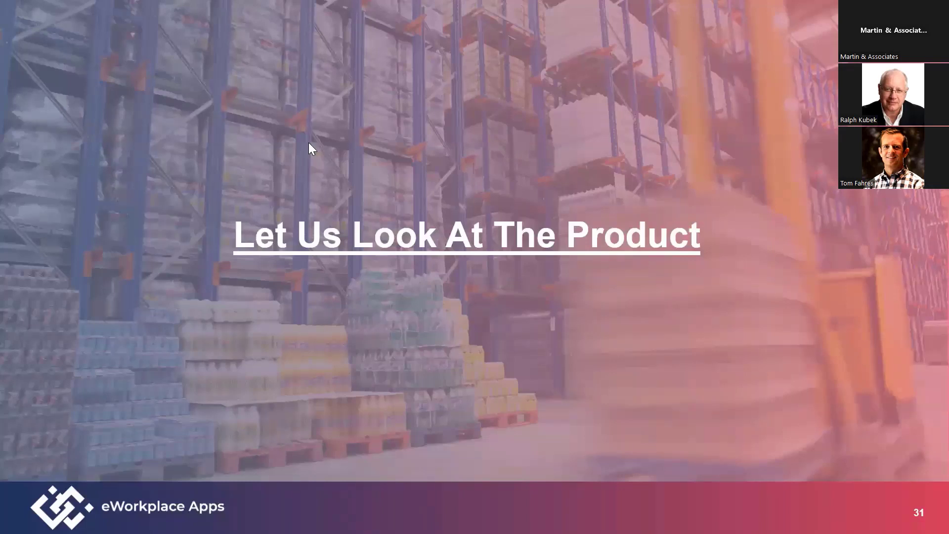
key(alt+Tab)
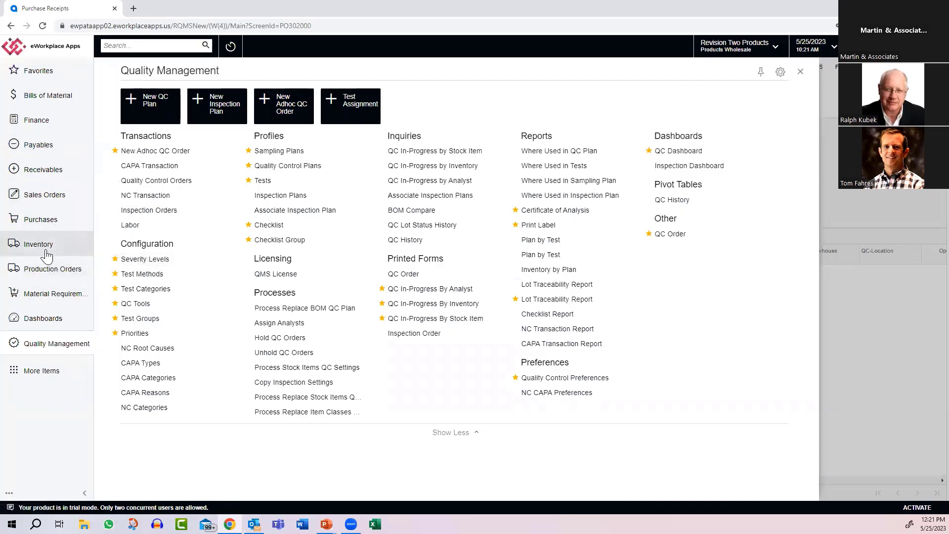
click(36, 219)
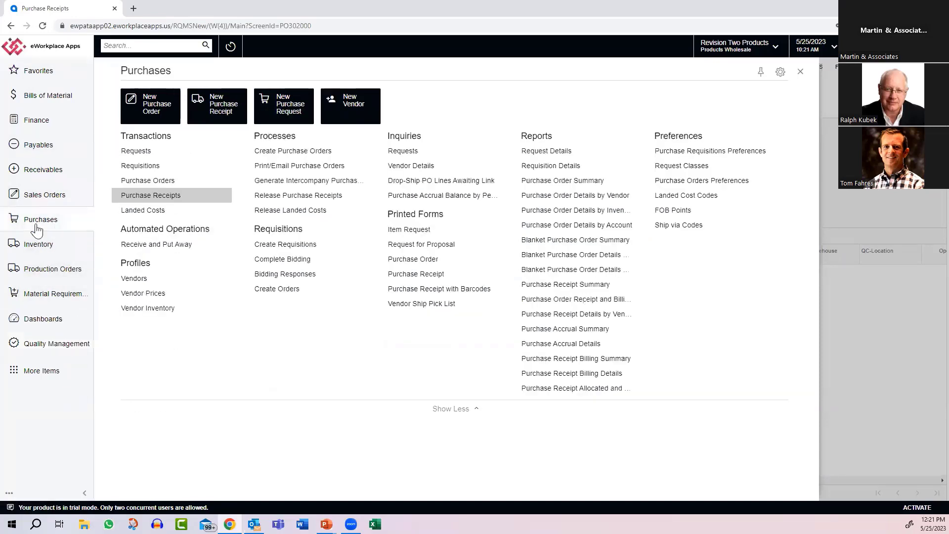
click(151, 197)
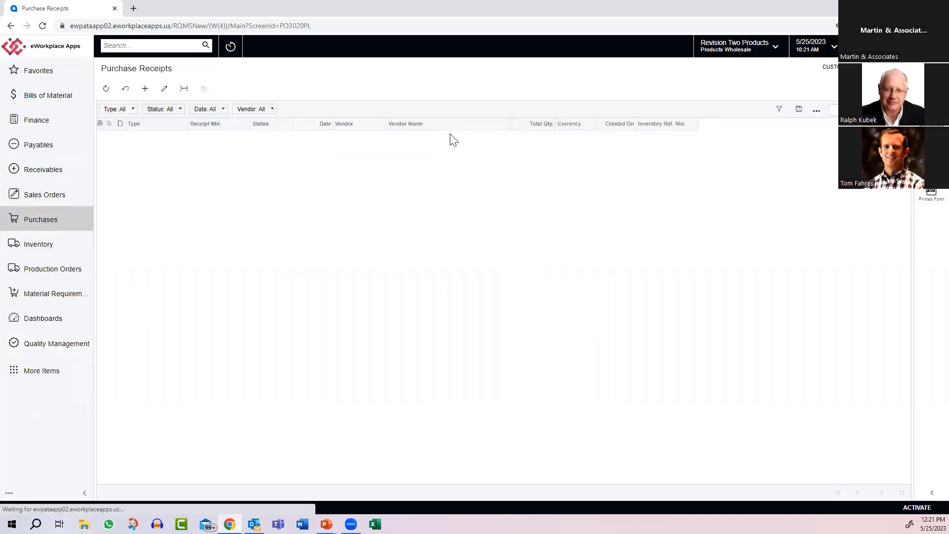
click(145, 89)
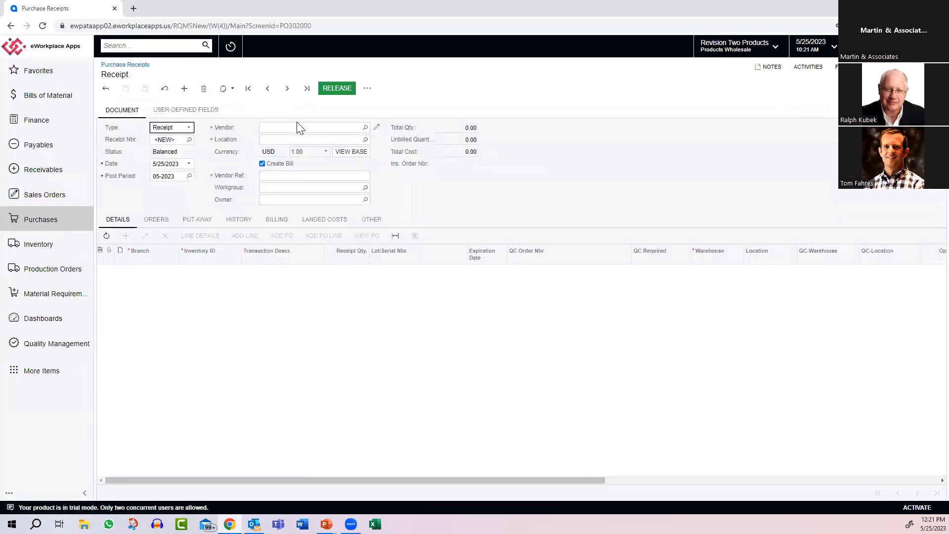
click(365, 127)
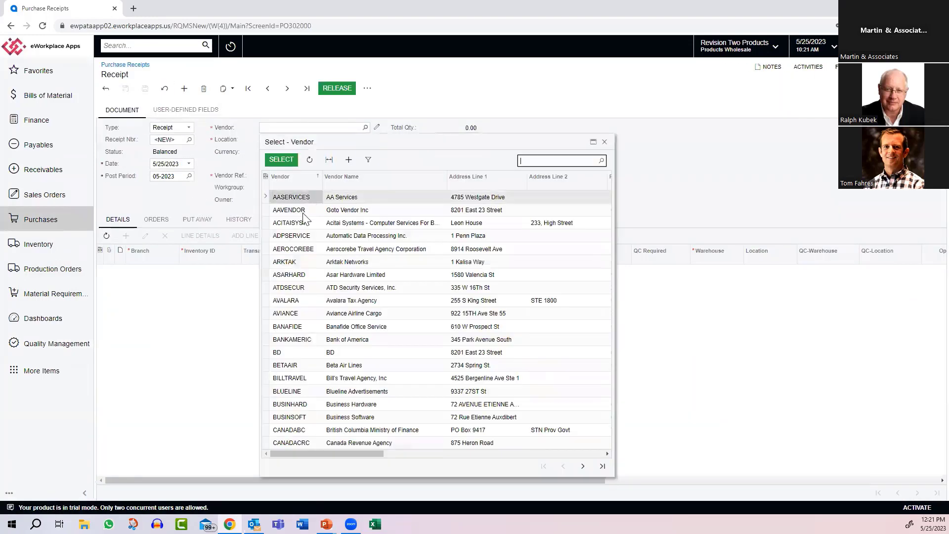
double_click(301, 211)
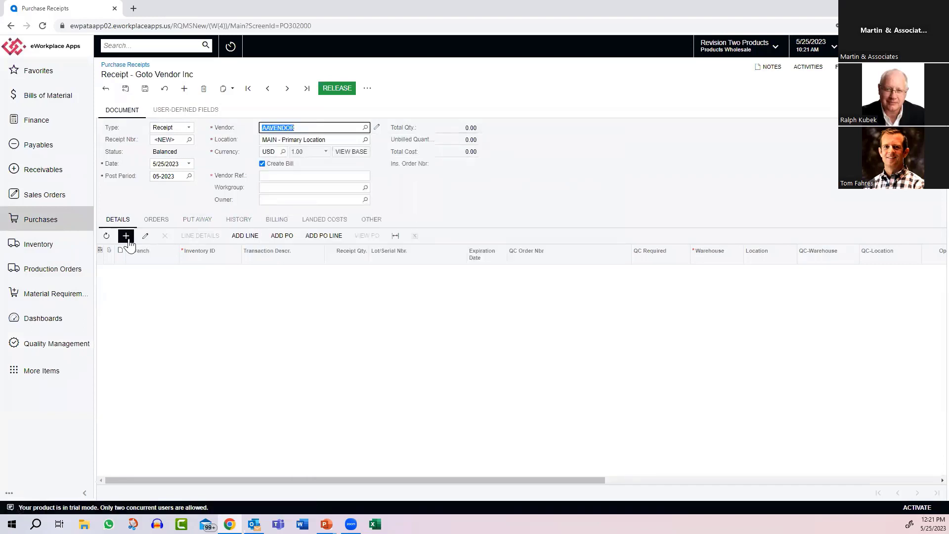
Step: Add a receipt line for item 31452, Demo Item, with quantity 1 and lot/serial number RAK
click(126, 236)
click(204, 271)
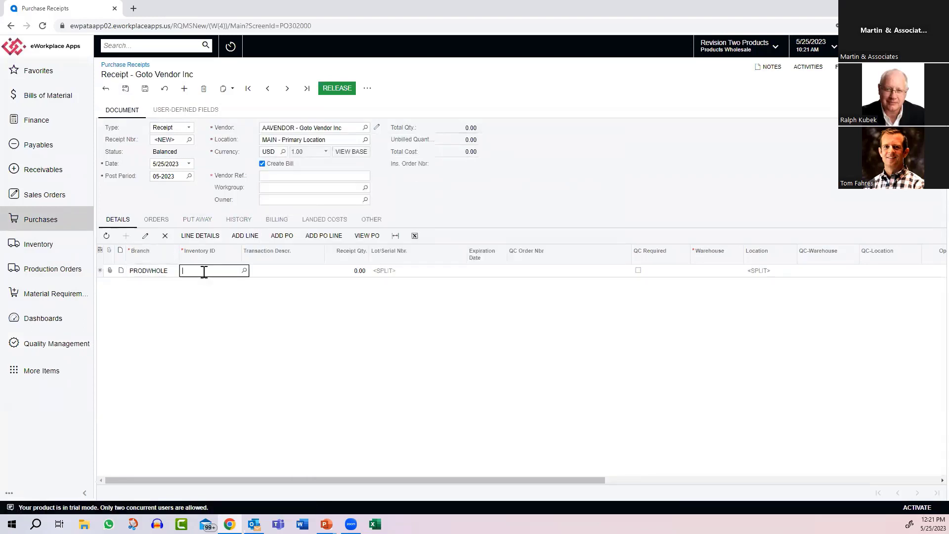
text(demo)
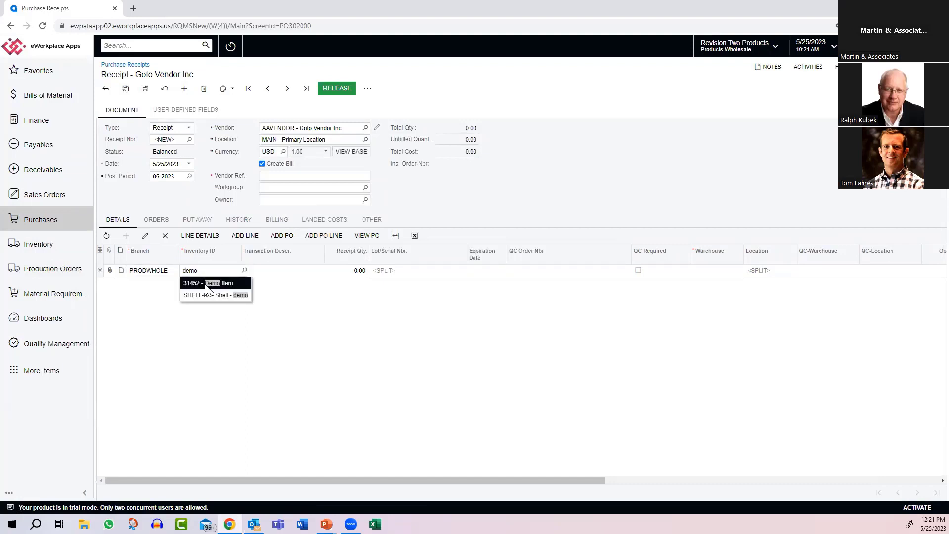
click(204, 283)
key(Tab)
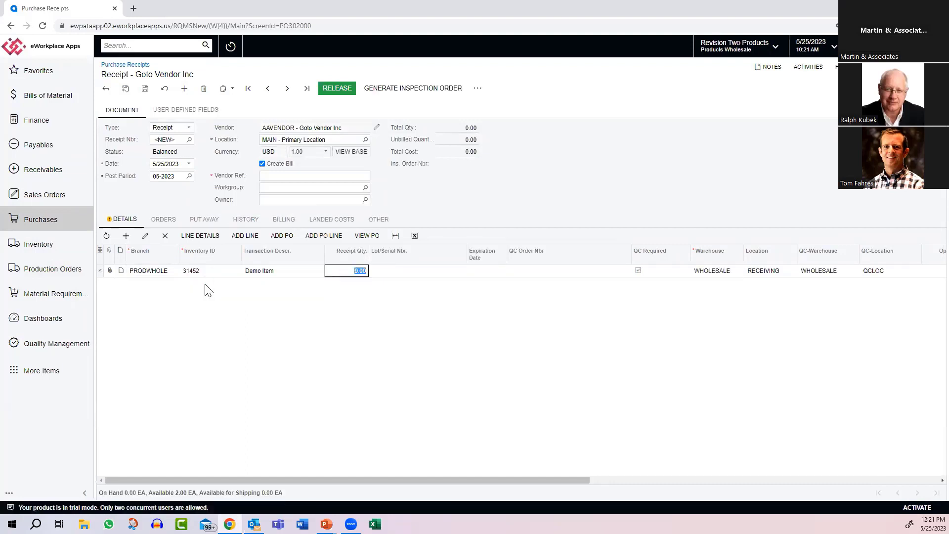
text(1)
key(Tab)
text(RAK)
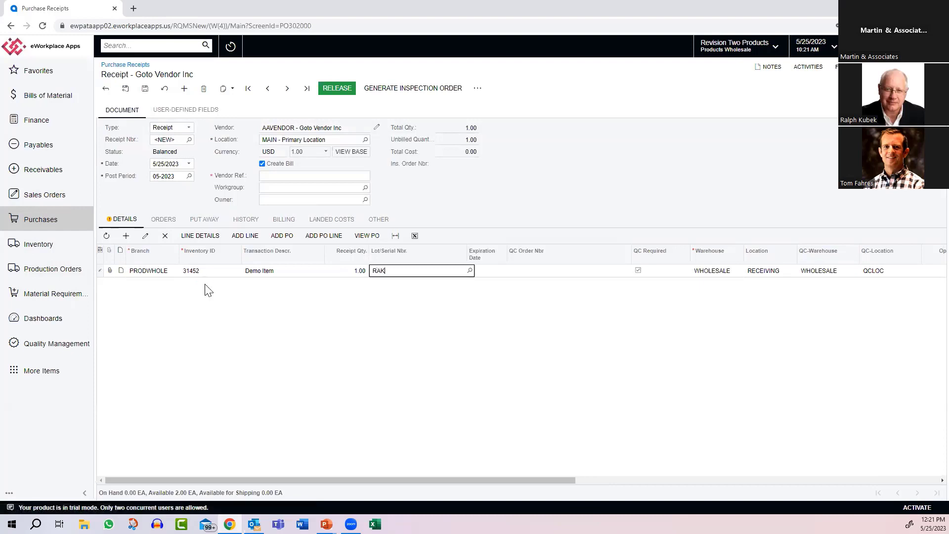
key(Tab)
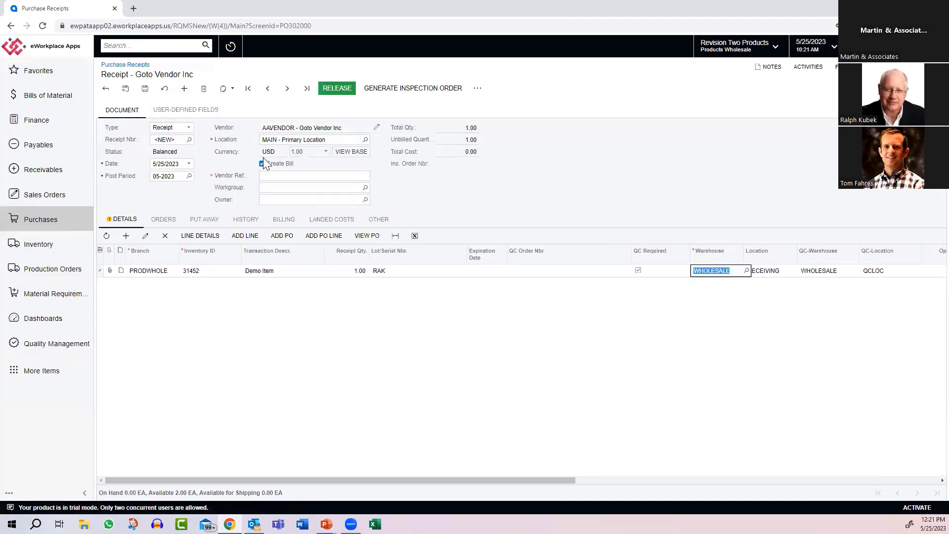
Step: Turn off bill creation for the receipt and try to release it
click(262, 163)
click(337, 91)
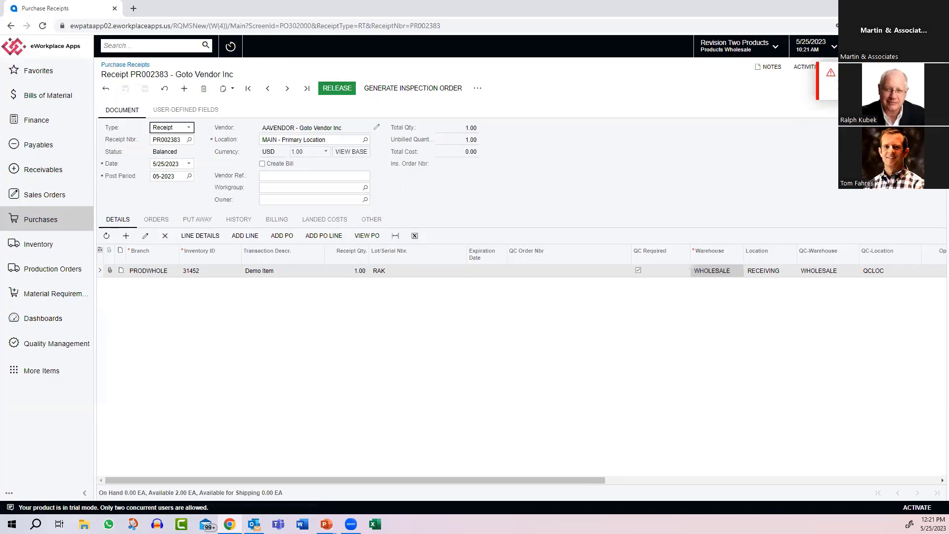
Step: Generate an inspection order for the purchase receipt and open it in a maximized window
click(404, 87)
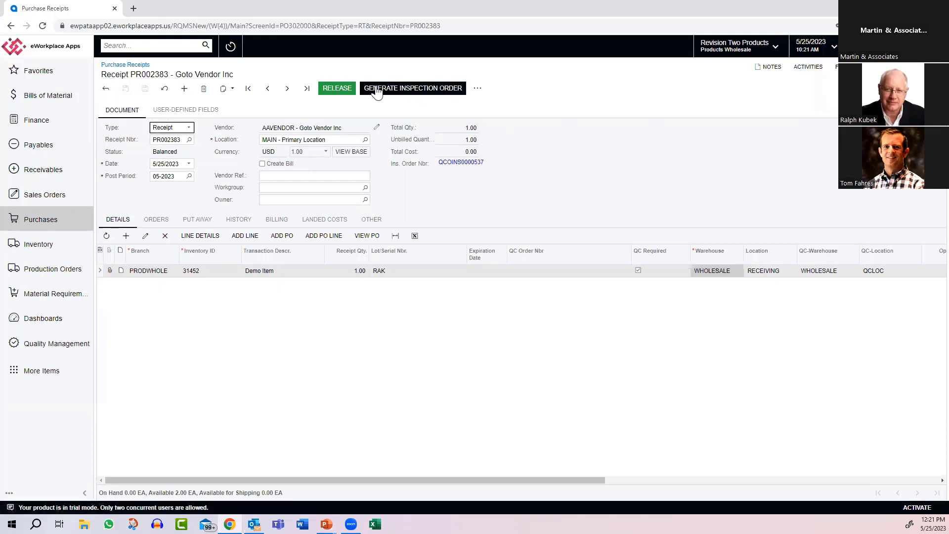
click(465, 162)
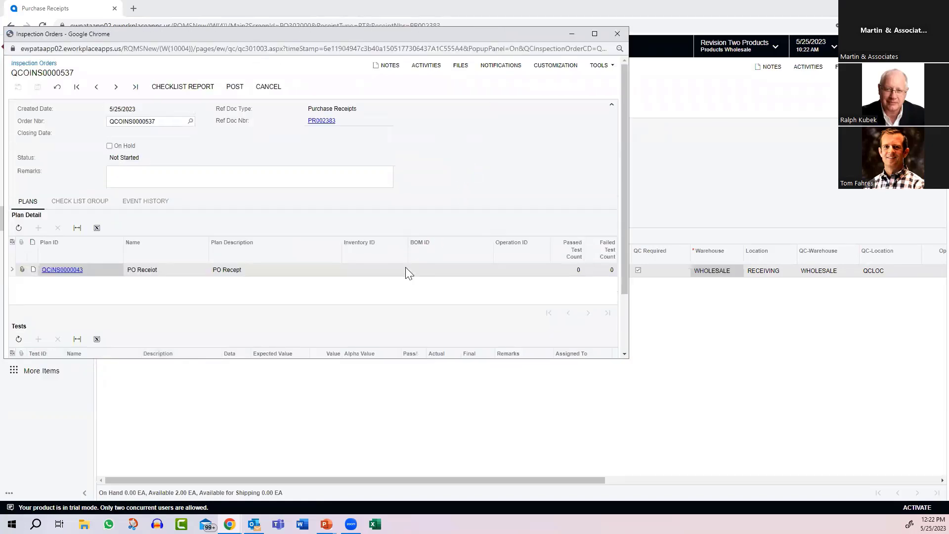
click(594, 34)
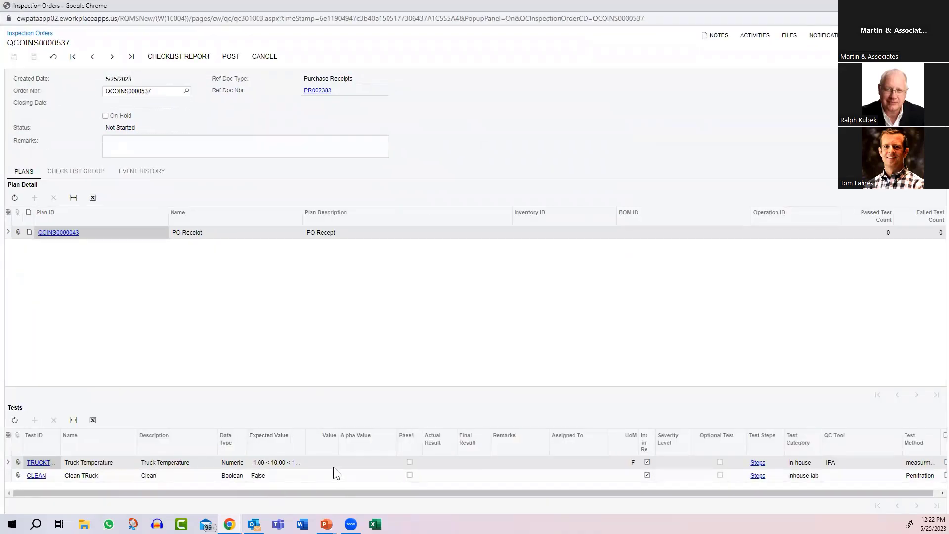
Step: Enter -1 as the Truck Temperature test value and record a passing result for the Clean Truck test
click(334, 463)
text(-1)
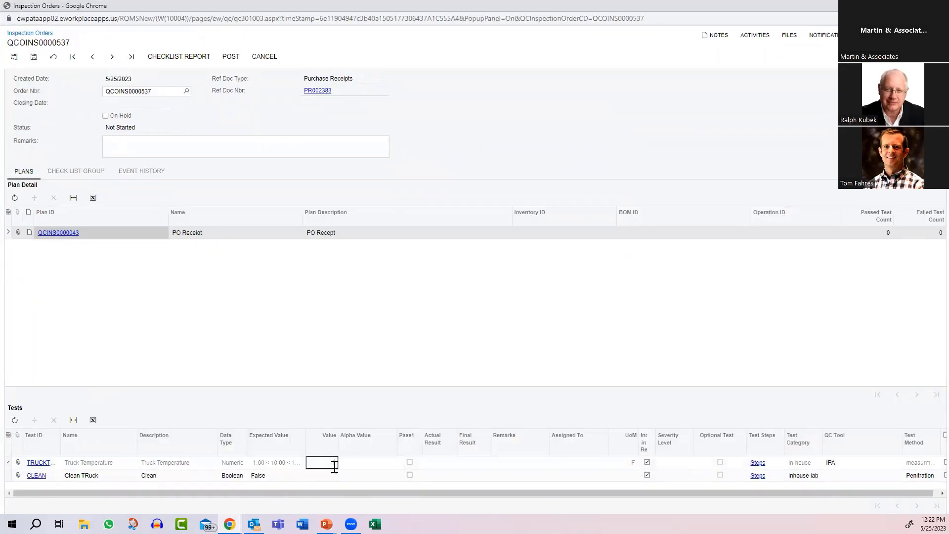
key(Tab)
click(409, 475)
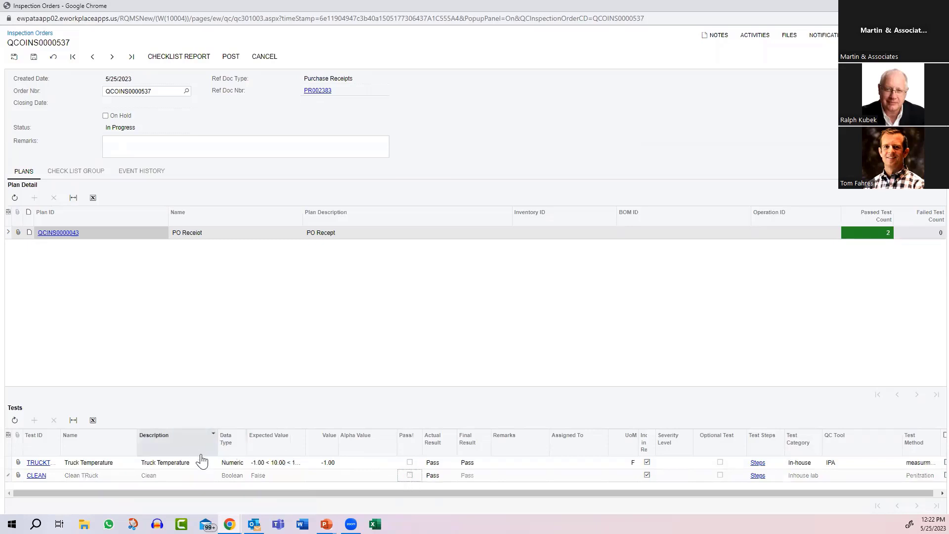
Step: Post the inspection order, close its window and release the purchase receipt
click(228, 59)
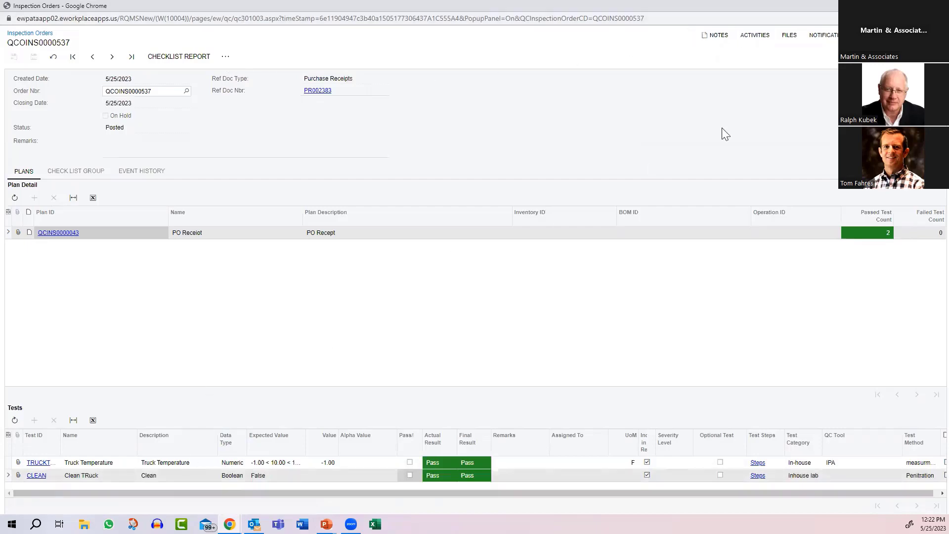
click(937, 6)
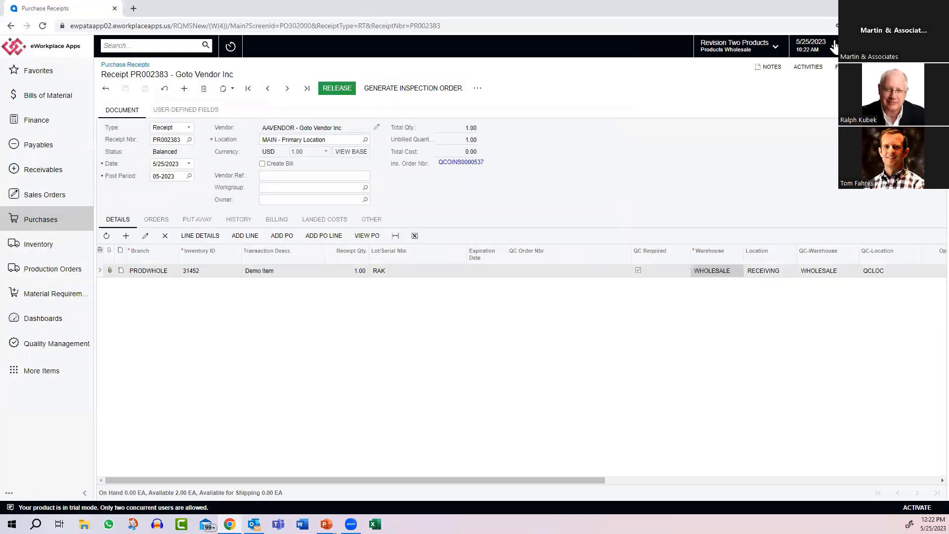
click(338, 89)
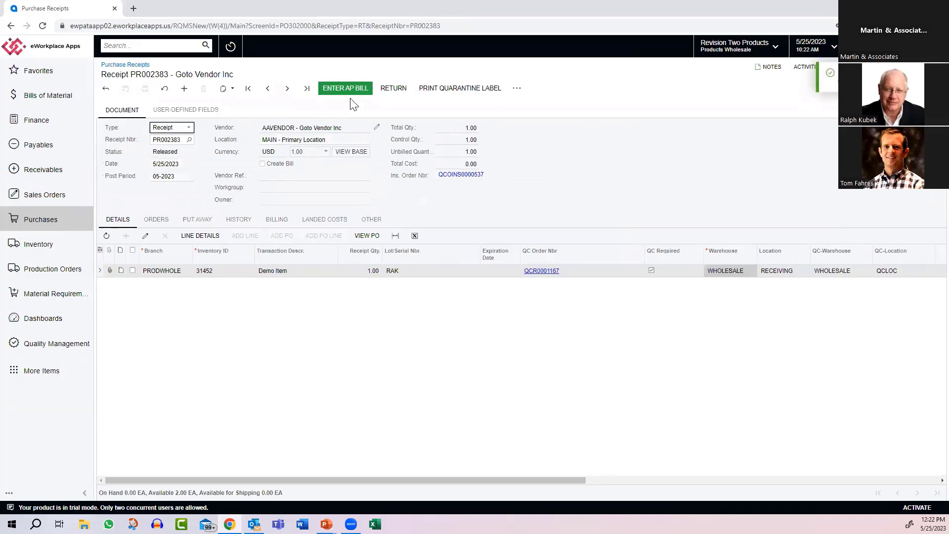
Step: Open the QC order linked to the receipt line with lot RAK
drag(568, 480, 673, 480)
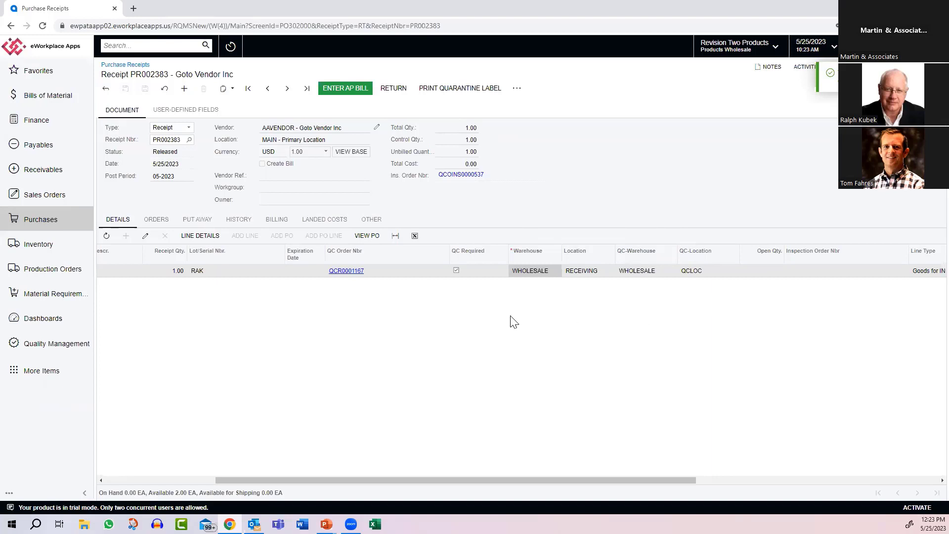
click(348, 273)
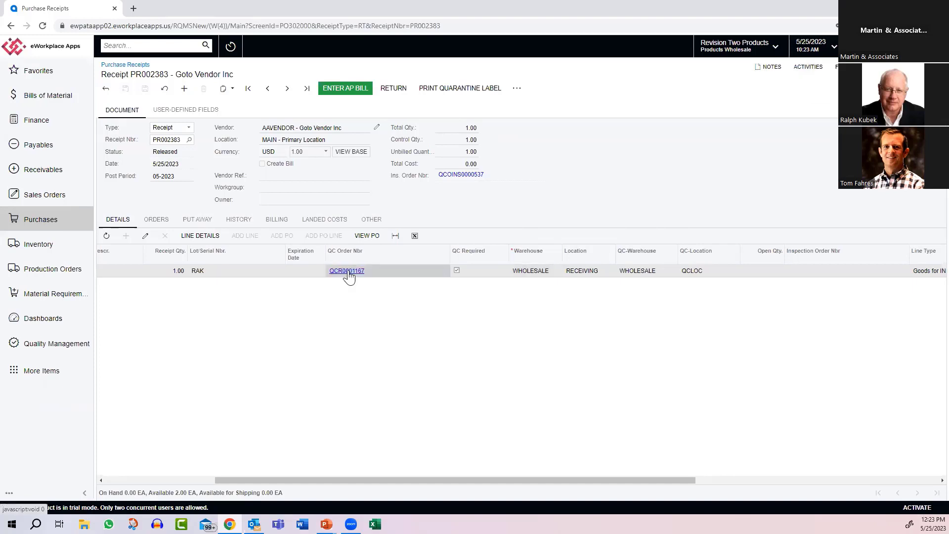
click(347, 271)
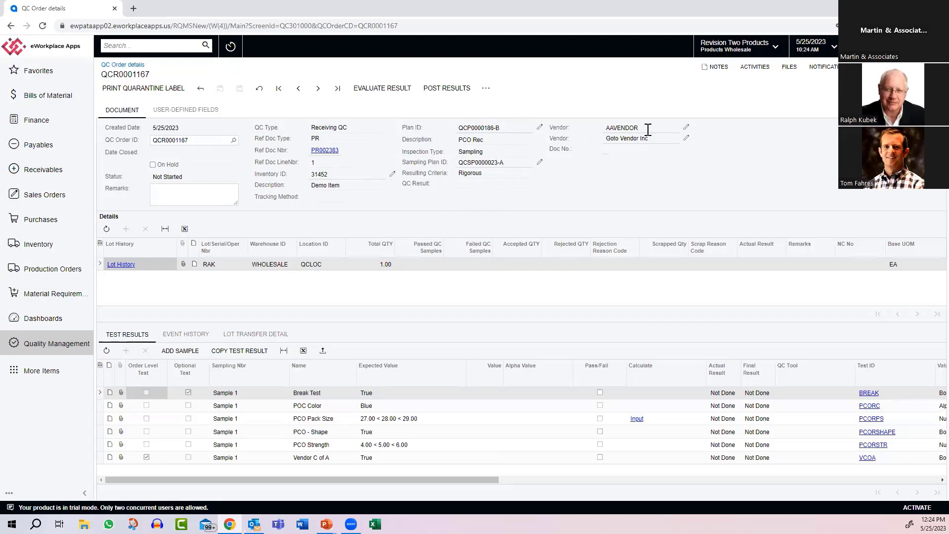
Step: Upload the file 1-3-2021.pdf as an attachment to the QC order
click(789, 66)
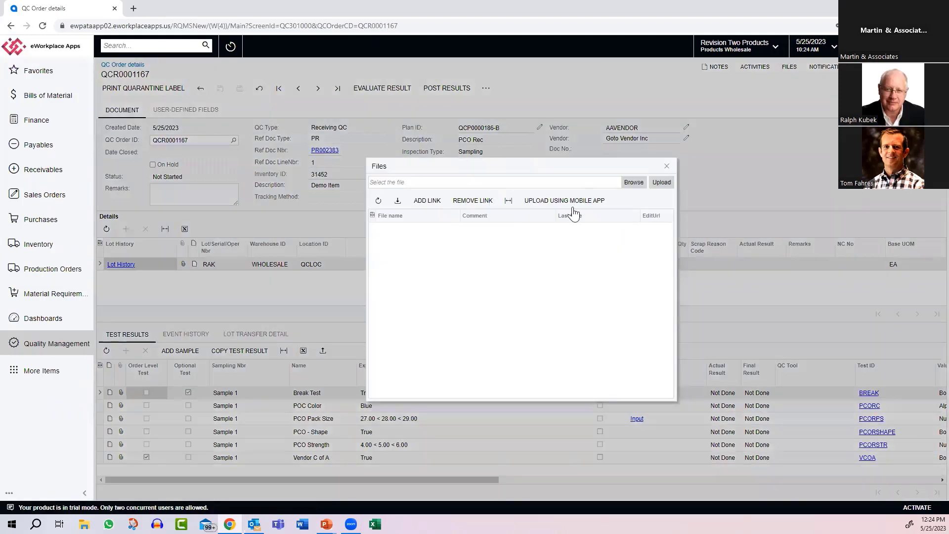
click(633, 183)
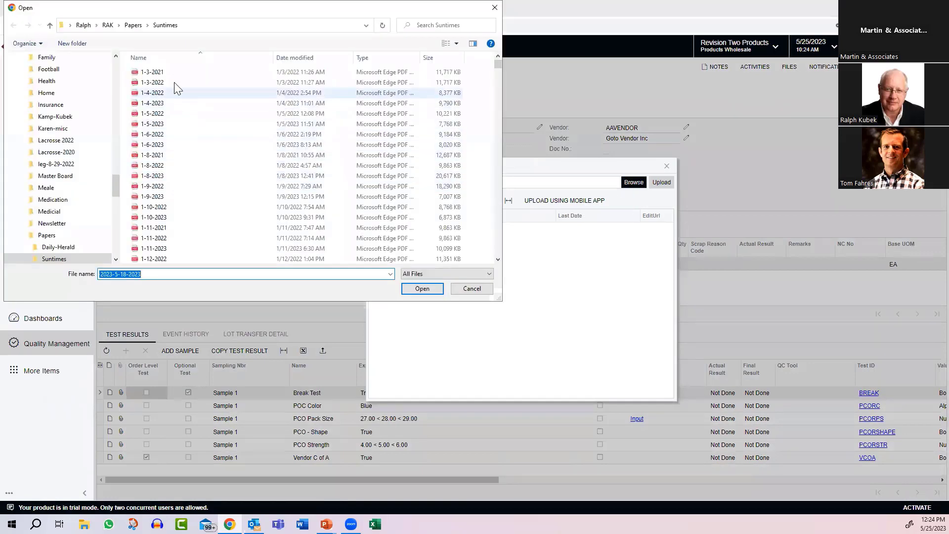
click(169, 75)
double_click(169, 75)
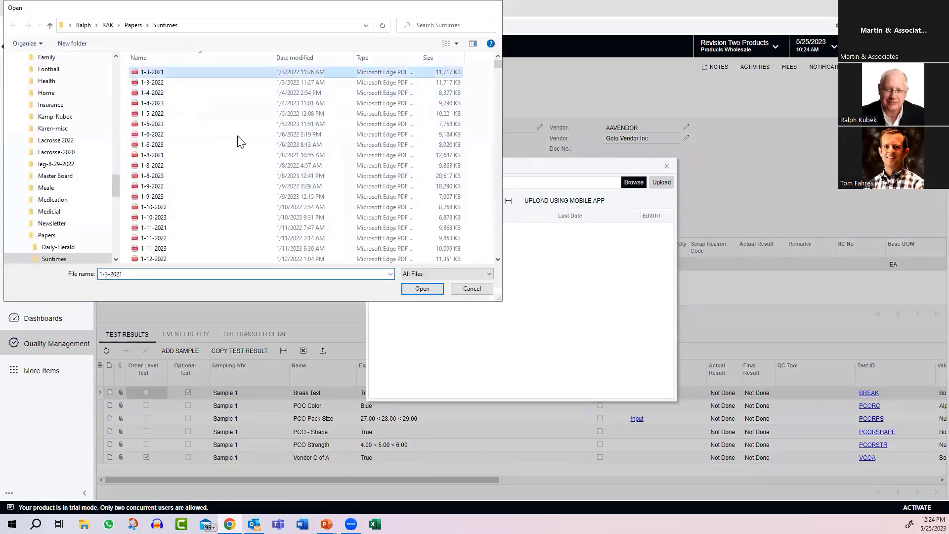
click(662, 183)
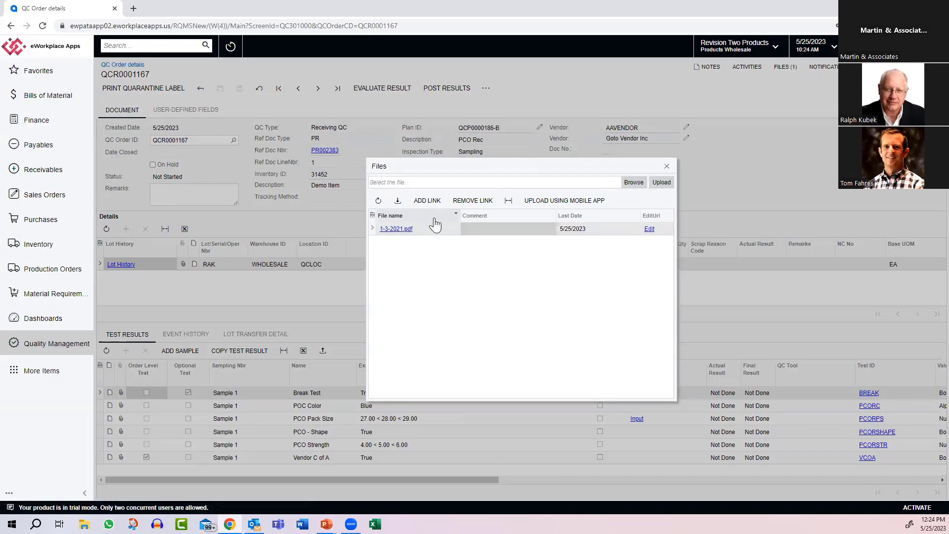
click(666, 166)
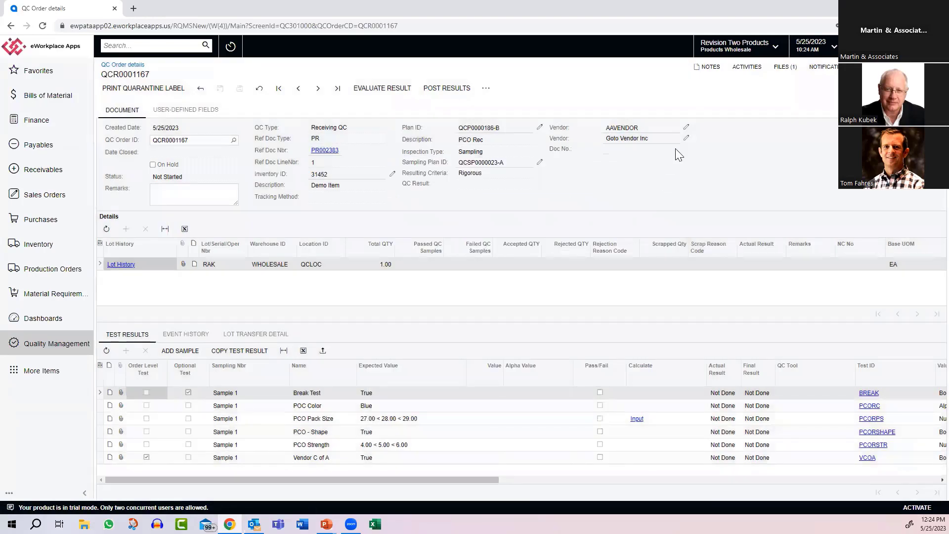
Step: Examine which activity types can be added to the QC order, without creating one
click(747, 69)
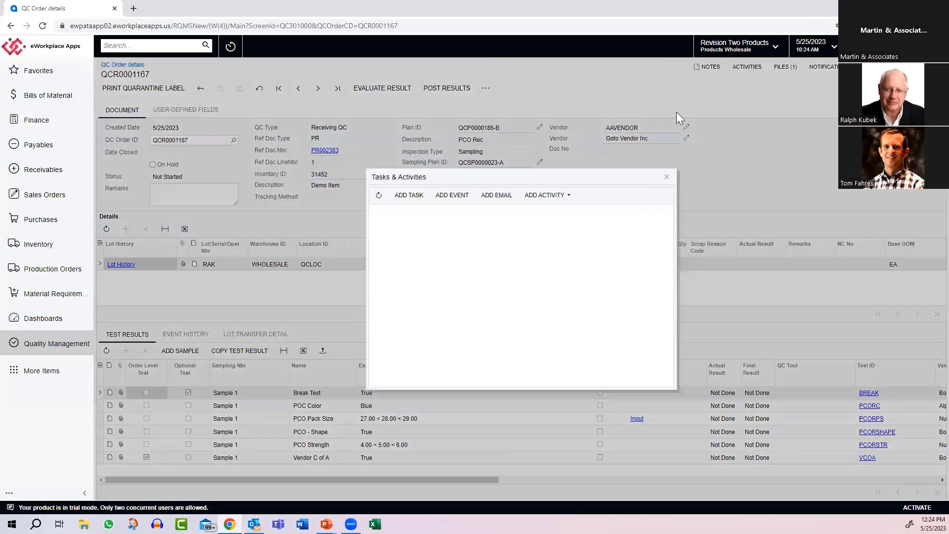
click(569, 196)
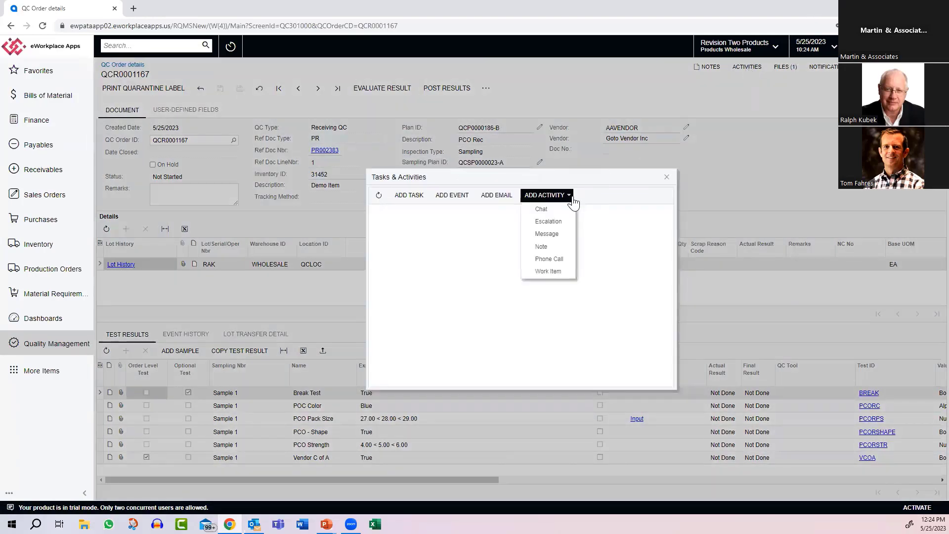
click(667, 176)
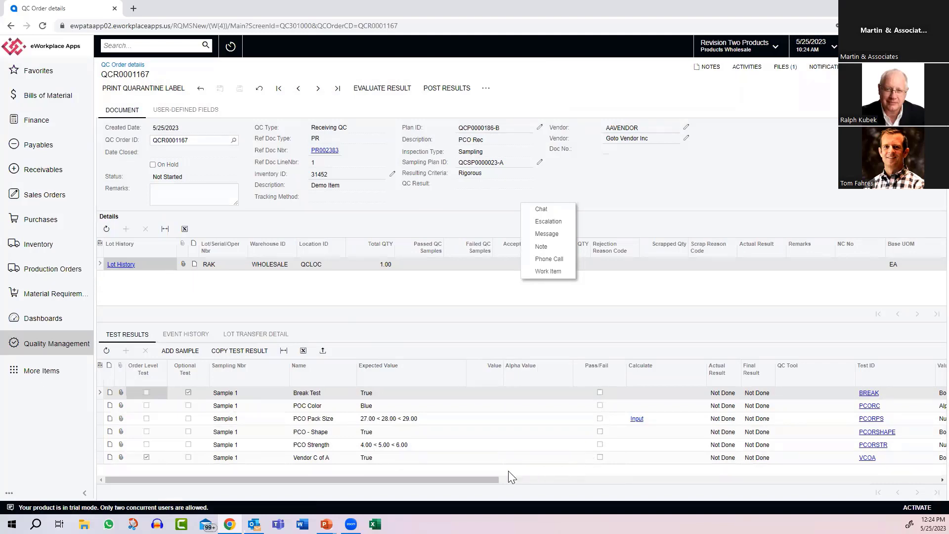
Step: Record a passing result for the Break Test and save the QC order
drag(488, 479, 518, 480)
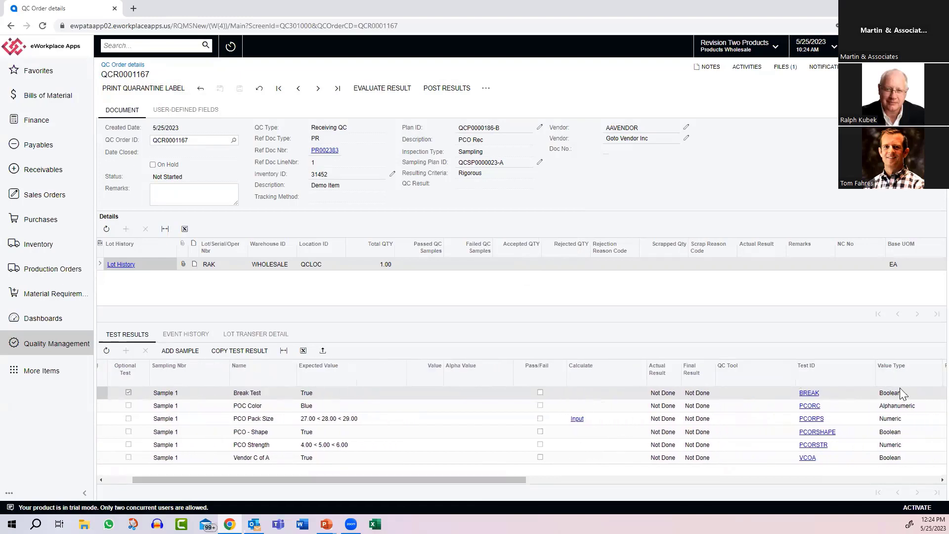
click(540, 392)
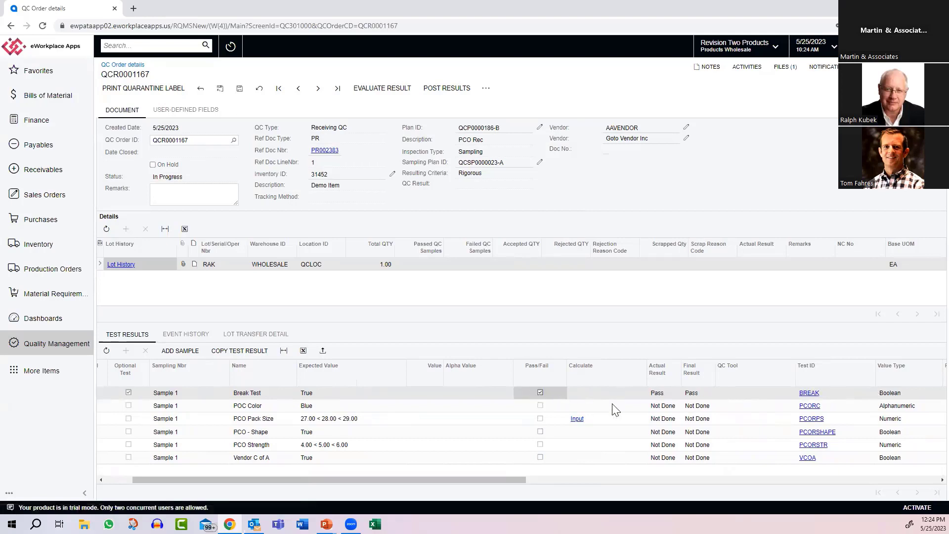
click(238, 87)
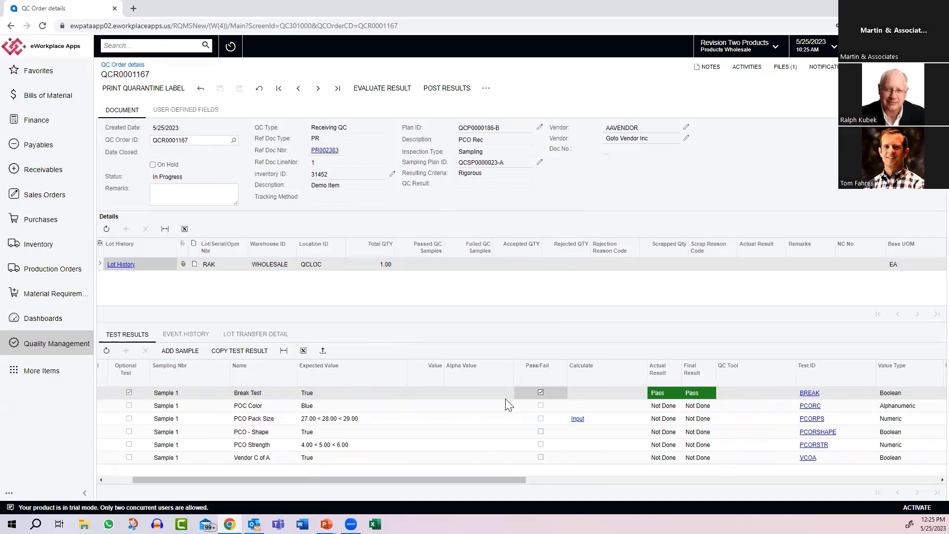
Step: Enter Bluck as the POC Color alpha value with result Fail, and record a failing result for PCO - Shape
click(457, 406)
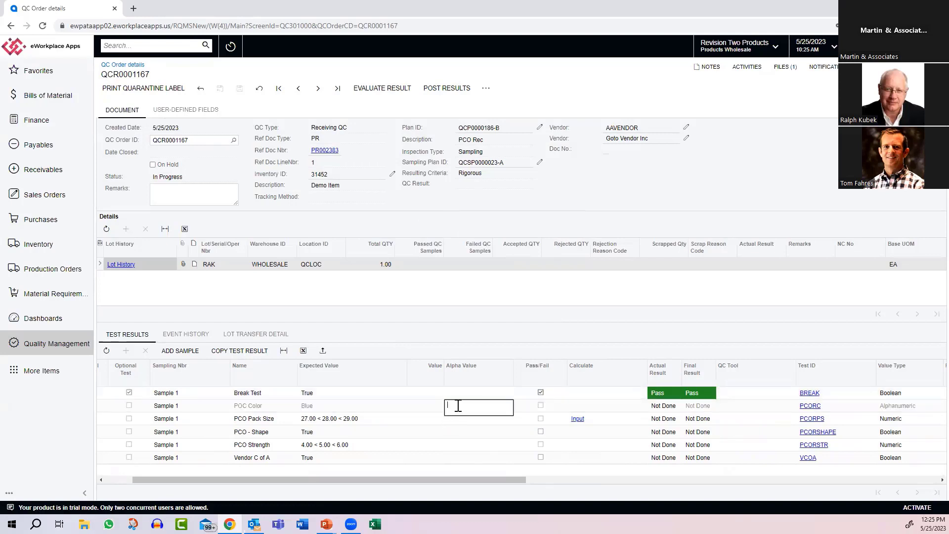
text(Bluck)
key(Tab)
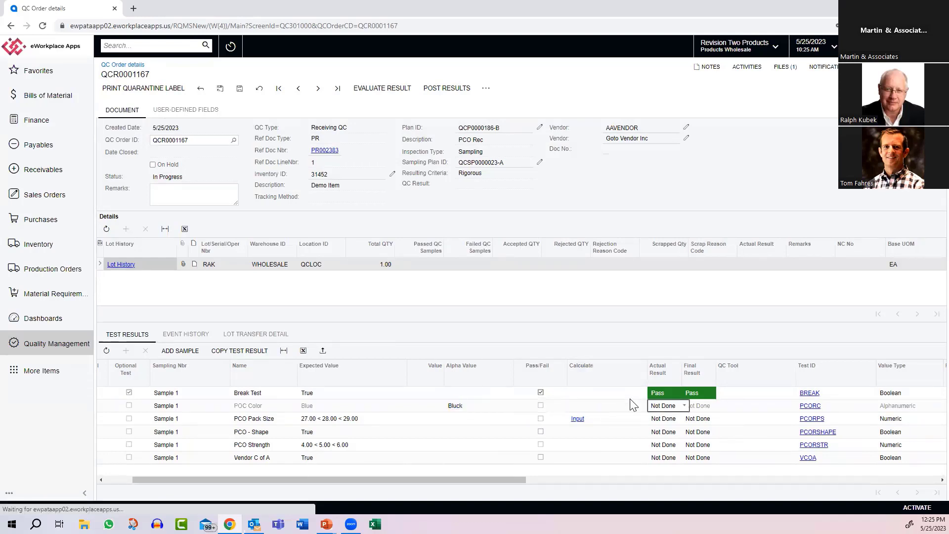
click(686, 408)
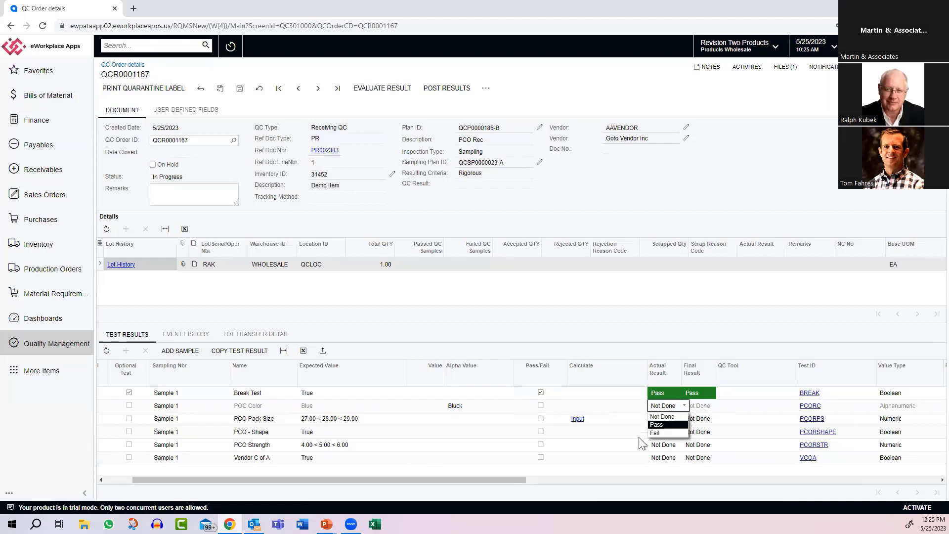
click(655, 433)
key(Tab)
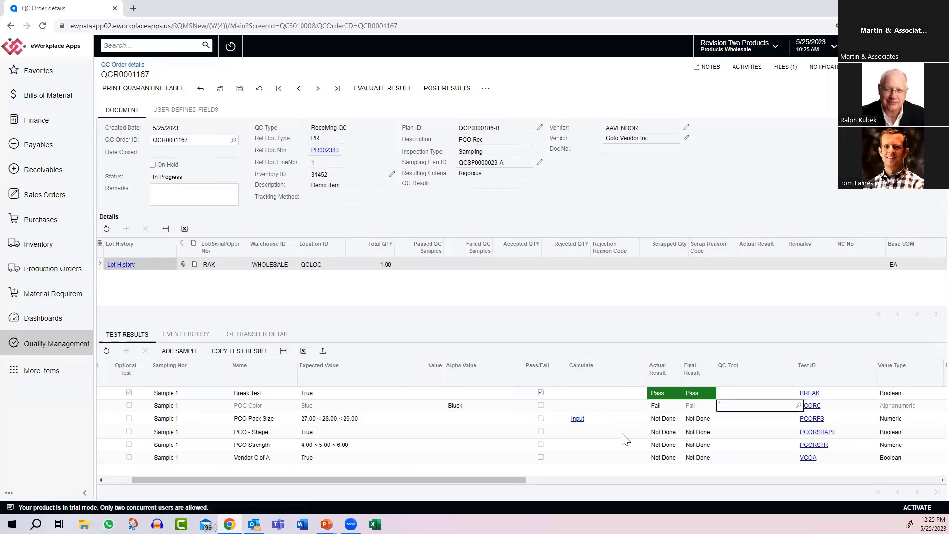
click(541, 434)
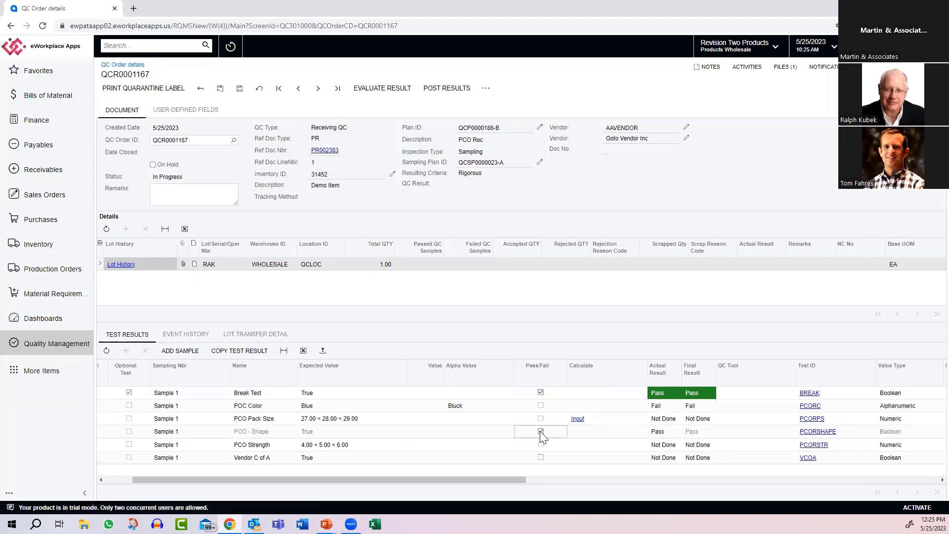
click(541, 432)
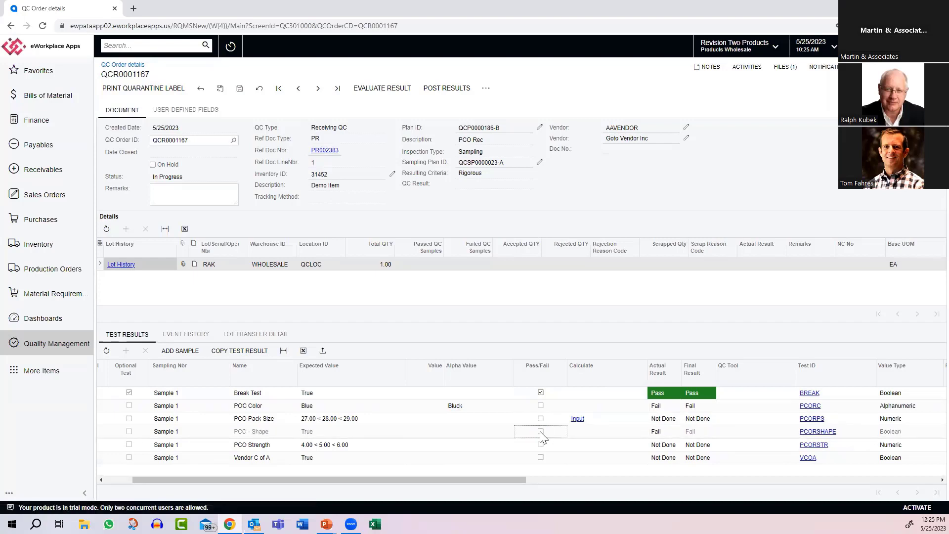
Step: Set the PCO Strength value to 1,111 and record a failing result for the Vendor C of A test
click(431, 446)
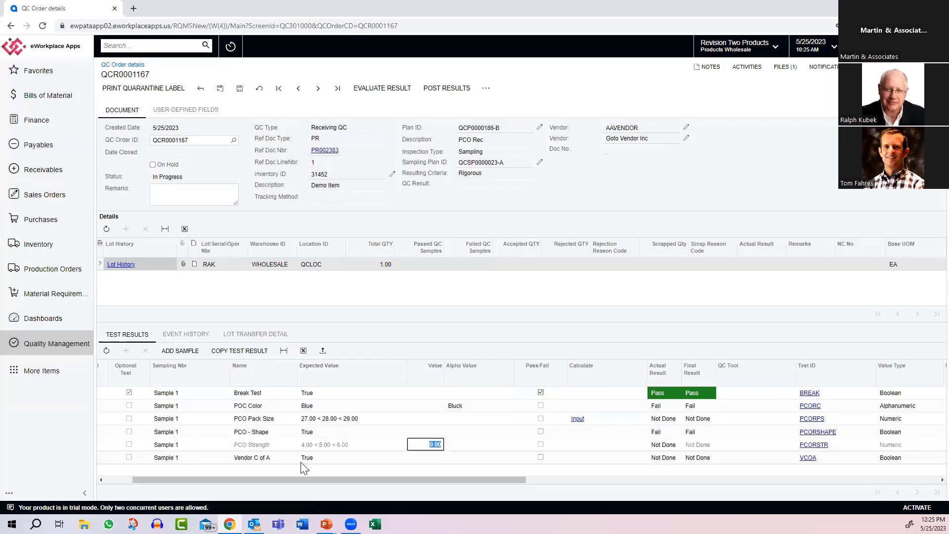
text(1111)
key(Tab)
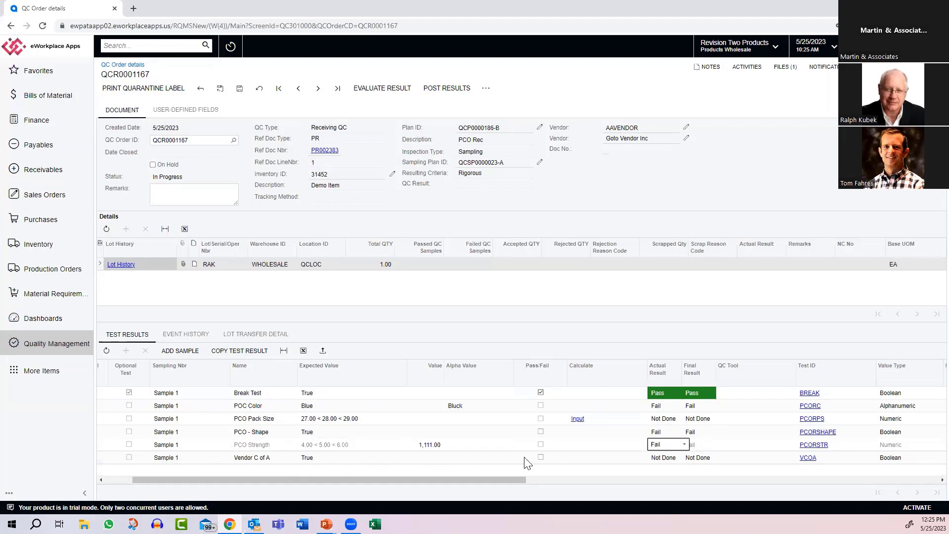
click(540, 456)
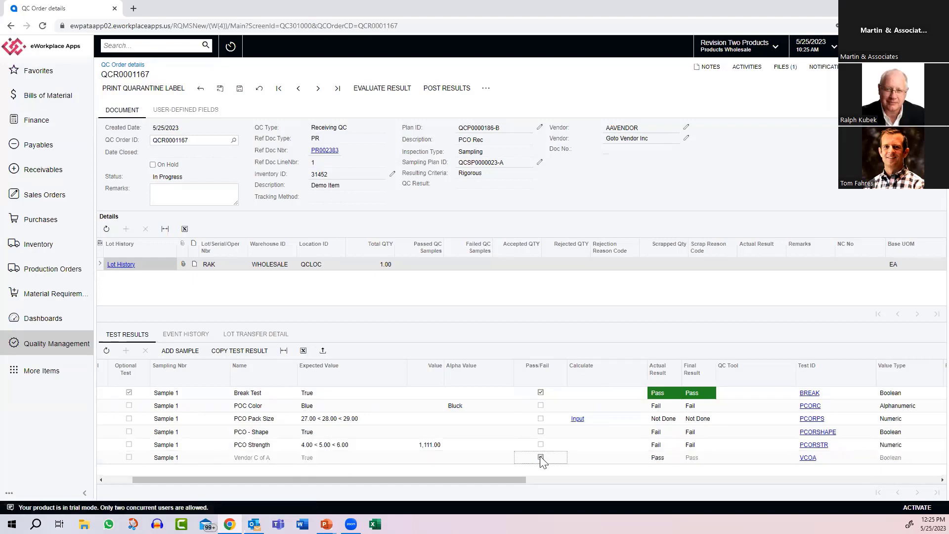
click(540, 456)
Step: Calculate the PCO Pack Size value from its equation inputs, with Layers 128 and QTY 21
click(578, 418)
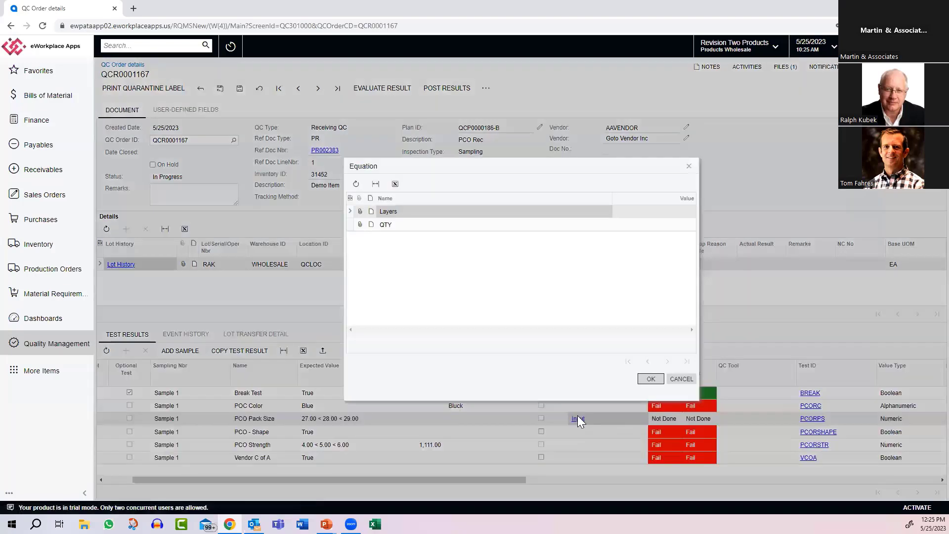
click(671, 213)
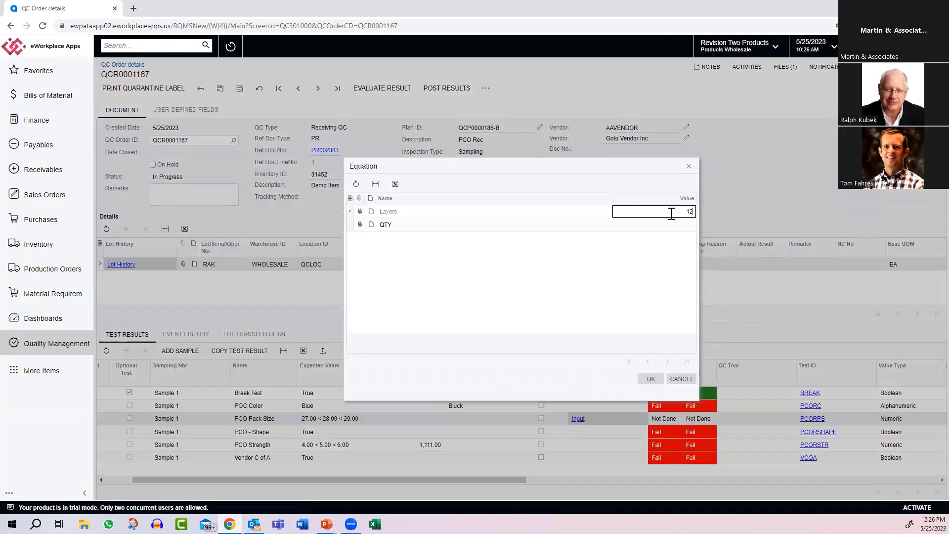
text(128)
key(Tab)
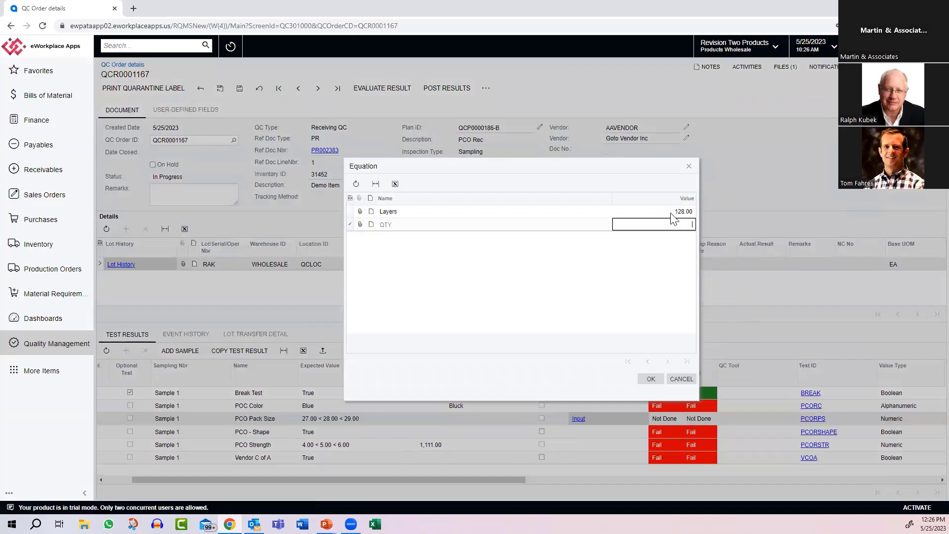
text(21)
key(Tab)
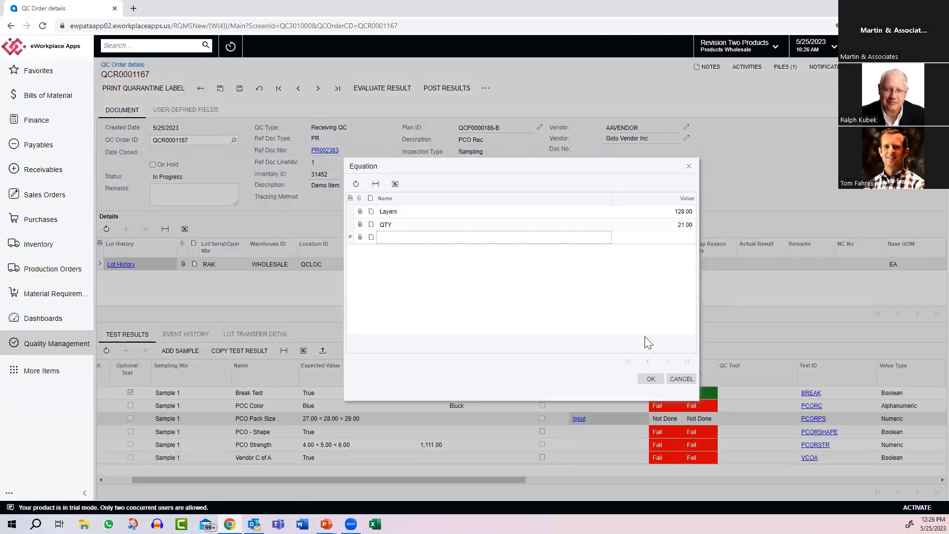
click(645, 378)
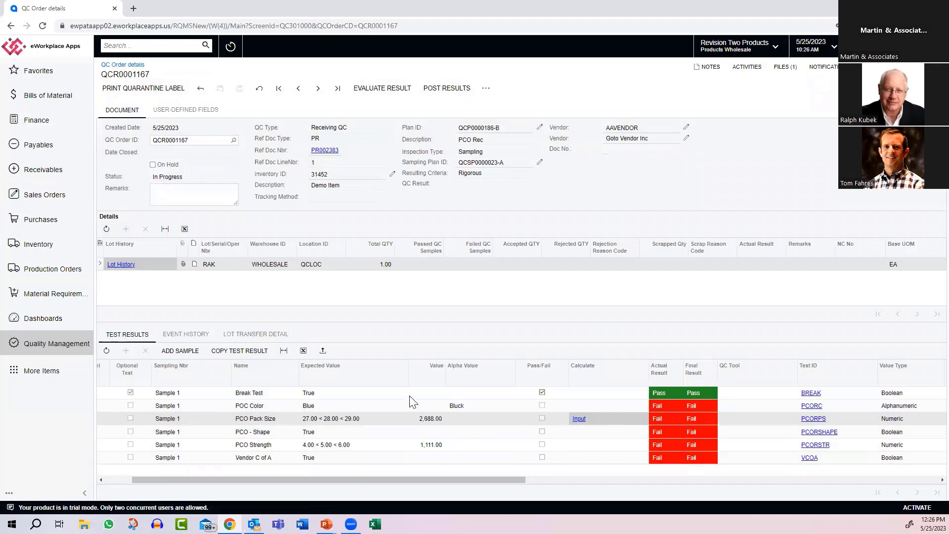
Step: Check the QC order's event history and evaluate the order's result
click(194, 336)
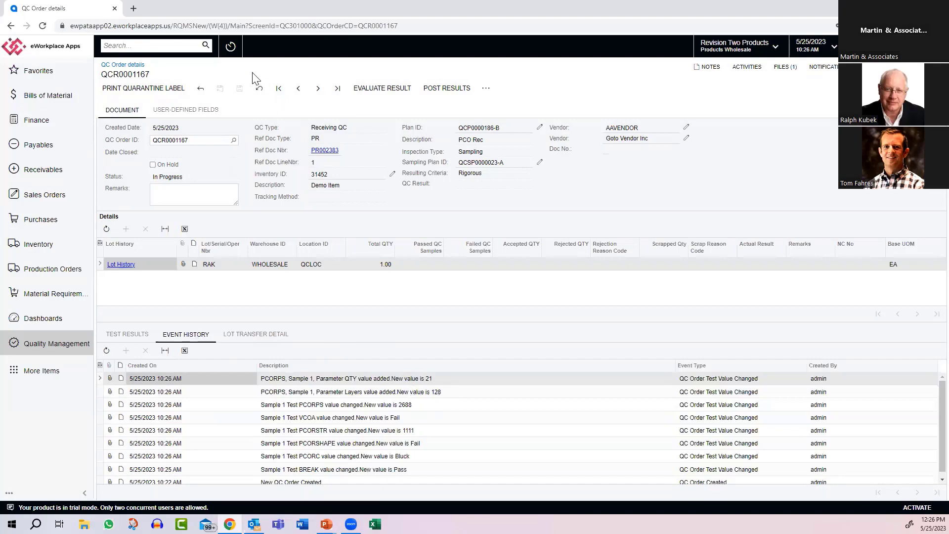
click(374, 87)
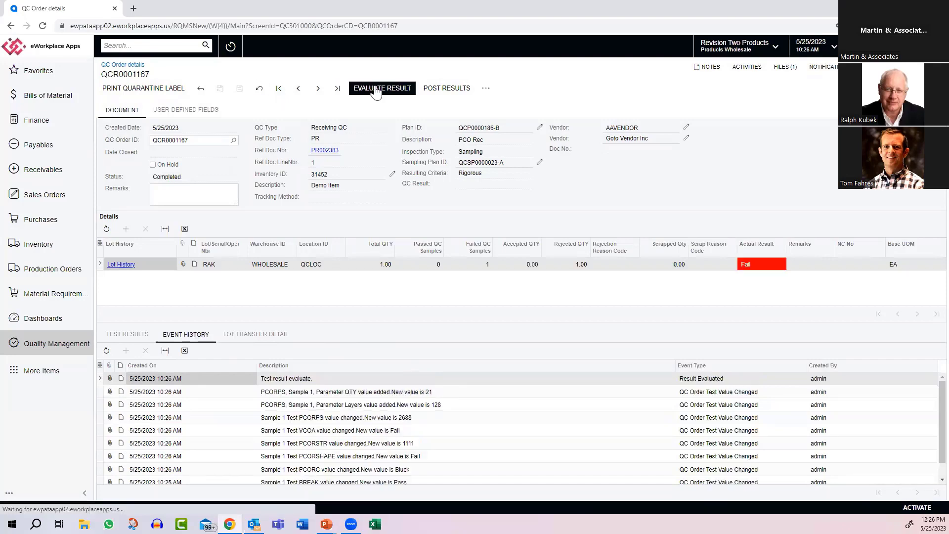
Step: Review the test results through to the severity and test group columns, and open the QC Order Post form
click(125, 332)
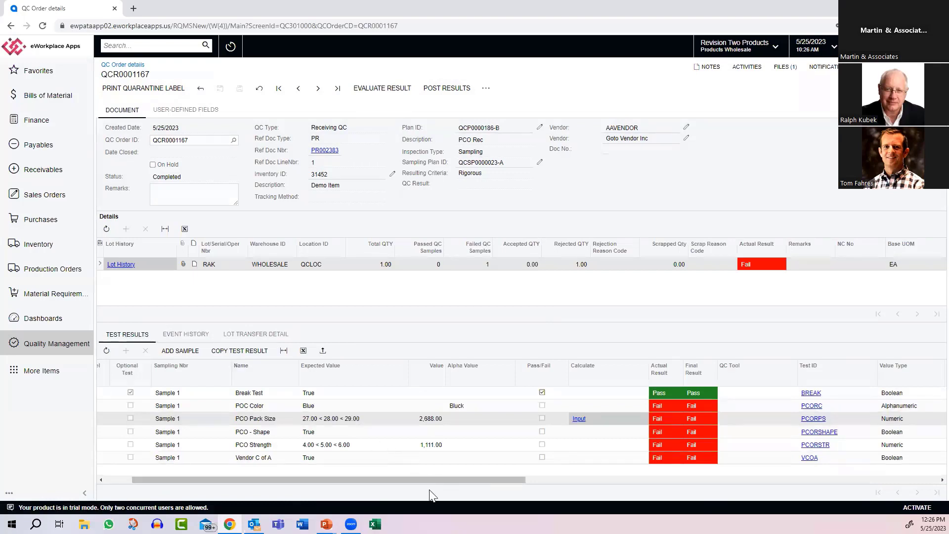
drag(437, 482, 693, 482)
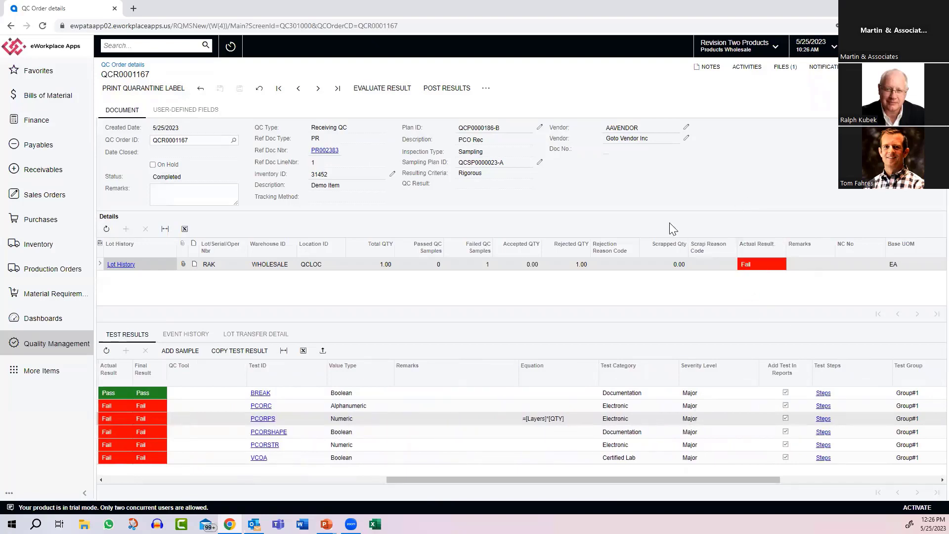
click(443, 87)
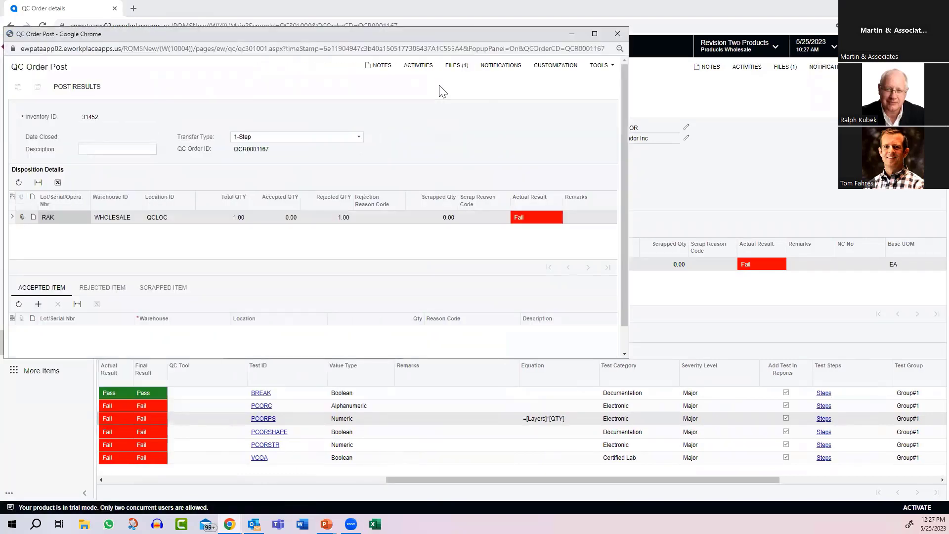
Step: Add a rejected item line for lot RAK: warehouse SMWARE, location REJECT, quantity 1, reason code MOVE TO MRB
click(102, 288)
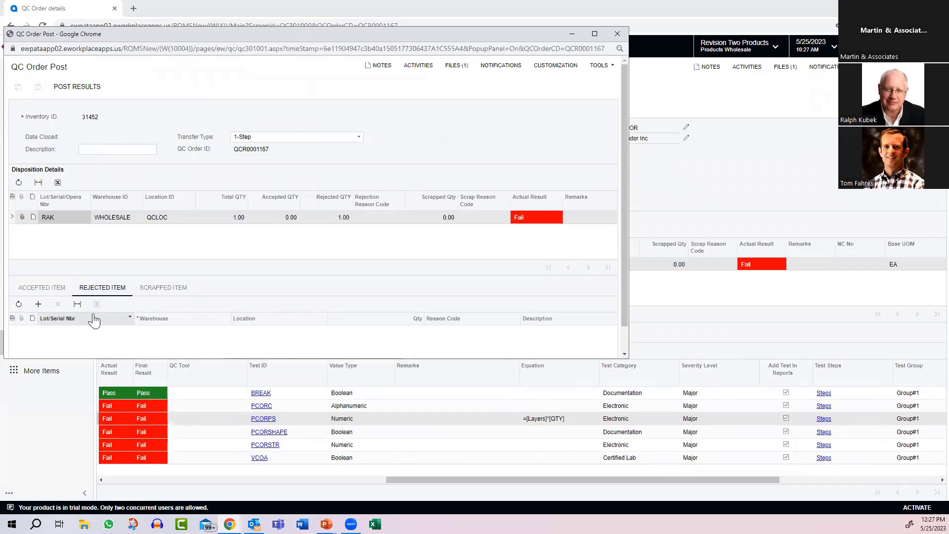
click(38, 304)
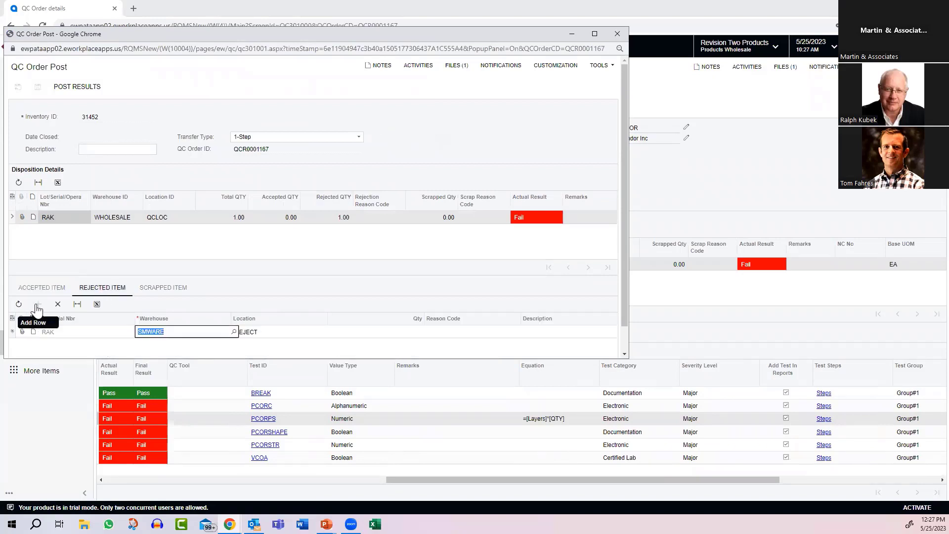
key(Tab)
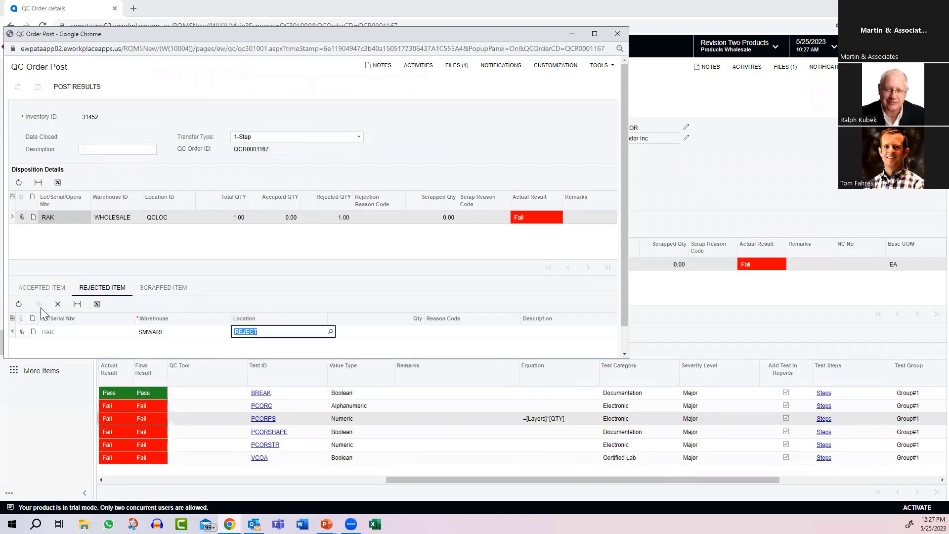
key(Tab)
text(1)
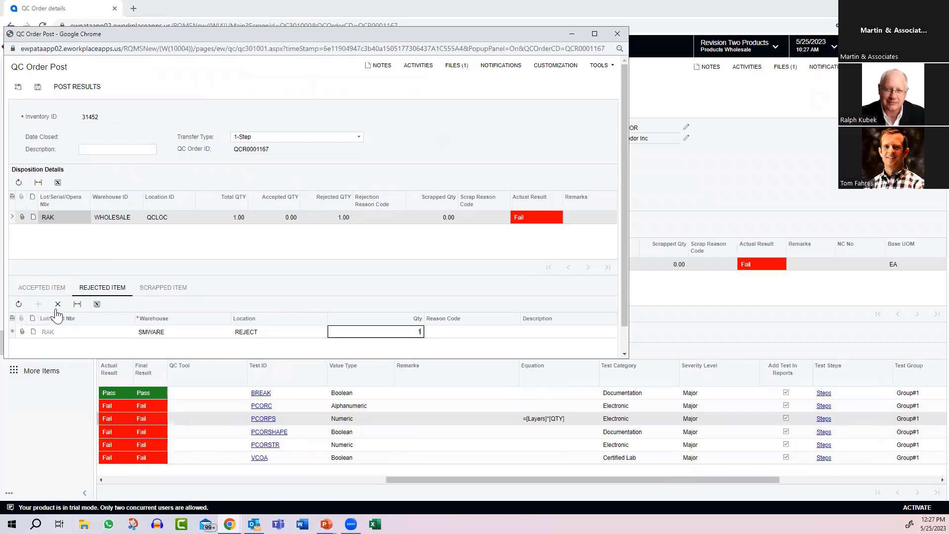
key(Tab)
click(524, 331)
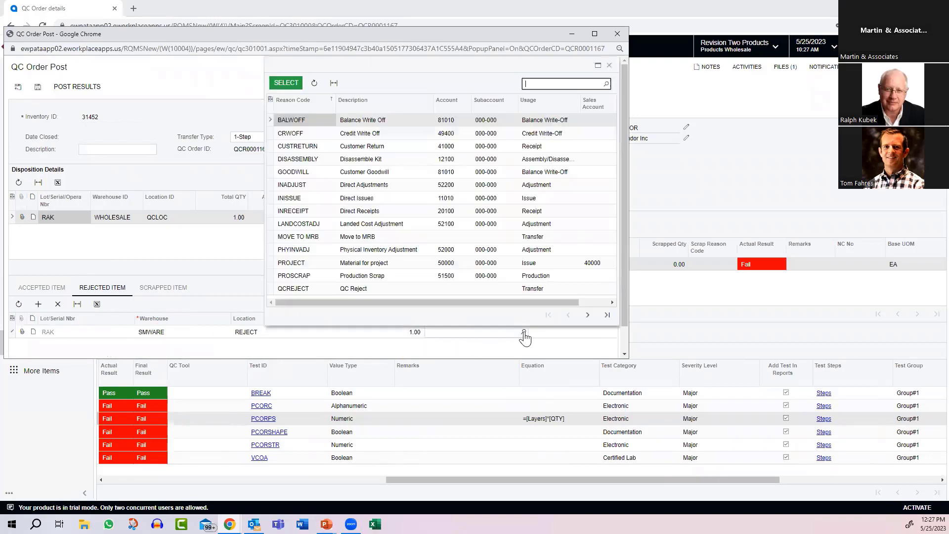
double_click(294, 236)
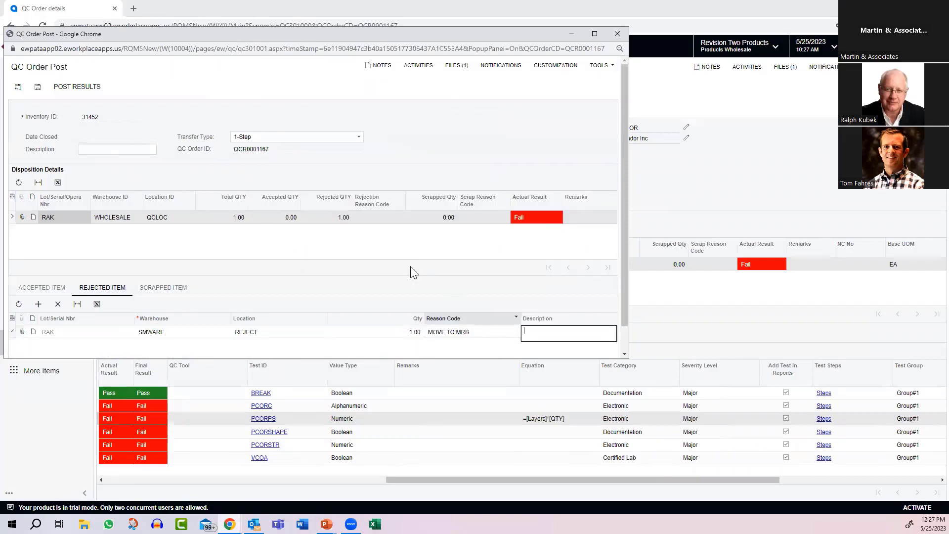
Step: Post the QC results, close the QC Order Post form and reload the QC order
click(79, 87)
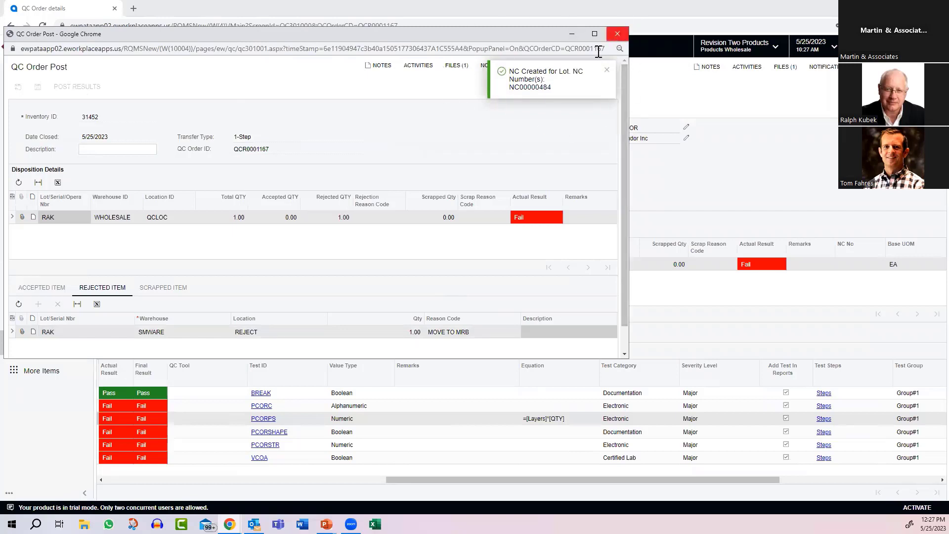
click(617, 32)
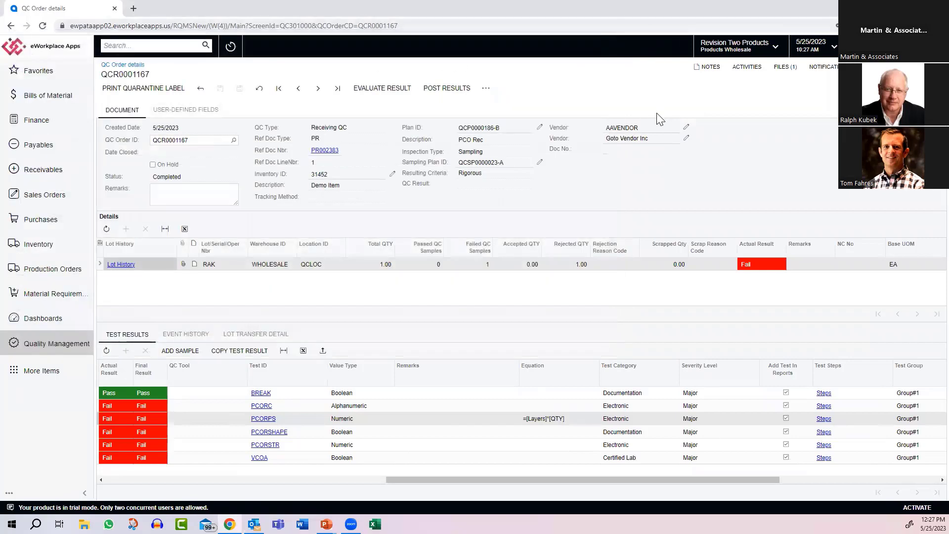
right_click(736, 152)
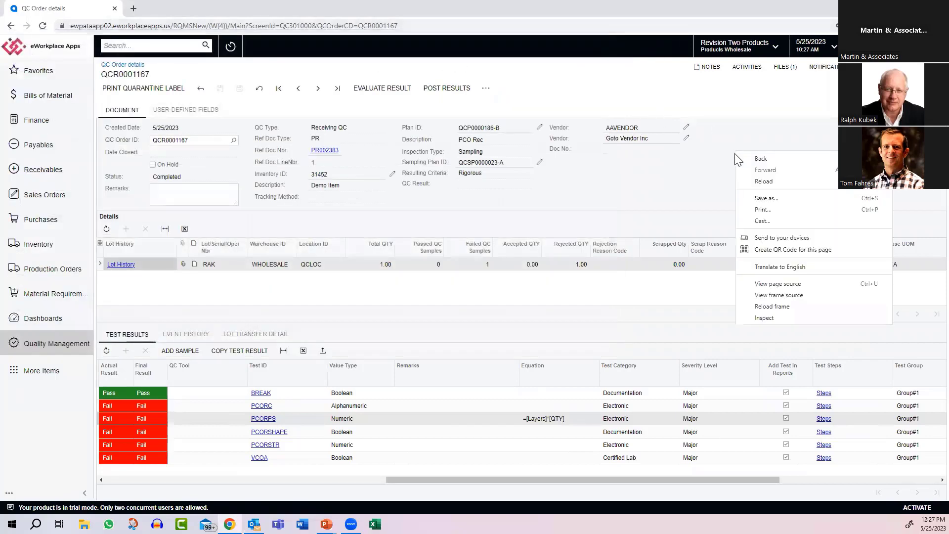
click(770, 181)
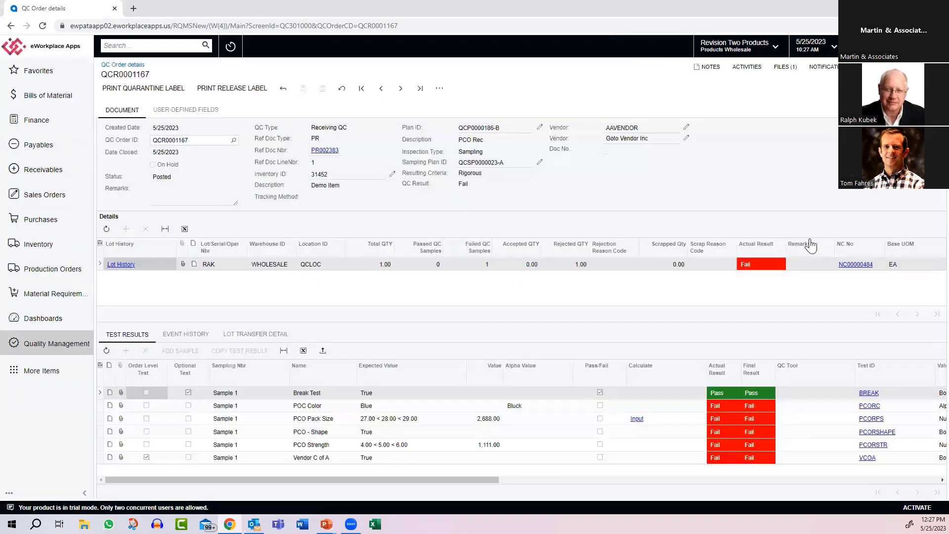
Step: Open the non-conformance linked to lot RAK at full size, and save it with its process marked as completed
click(856, 266)
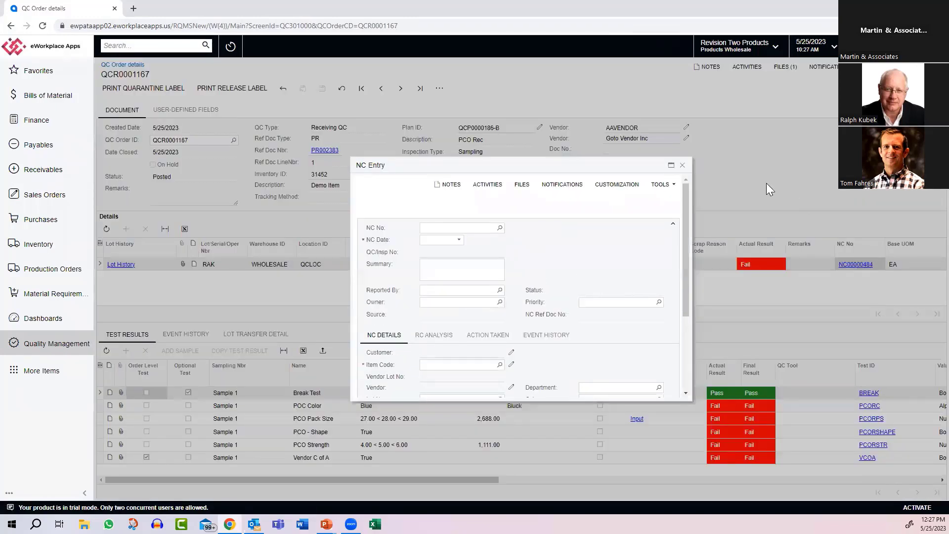
click(670, 165)
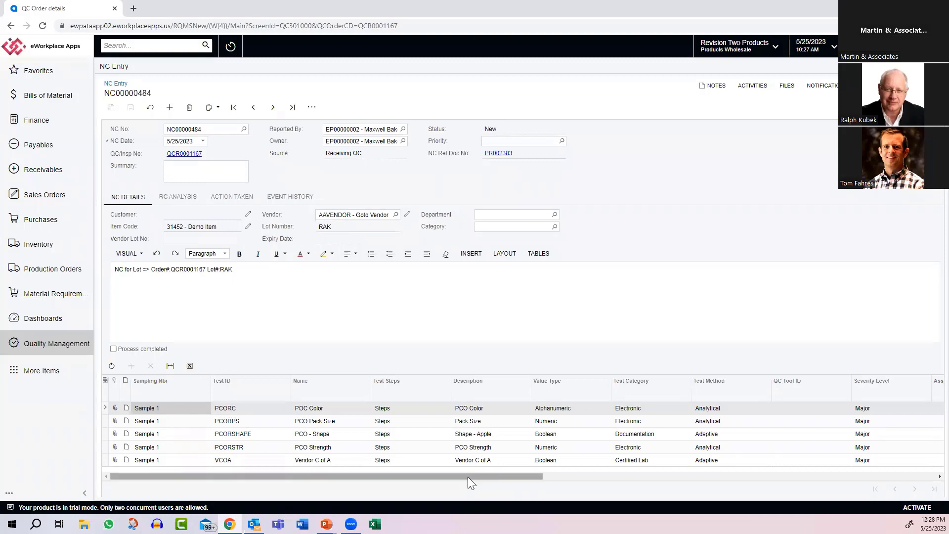
click(191, 198)
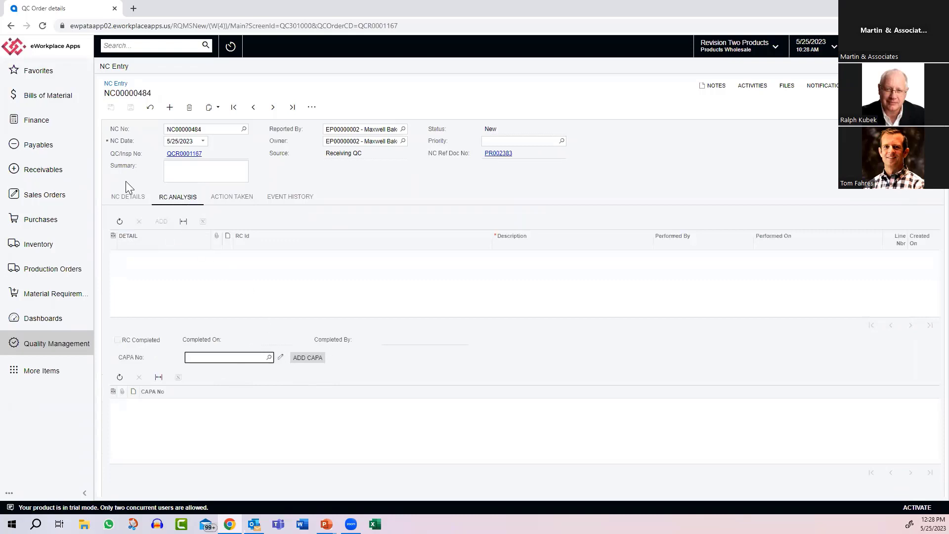
click(124, 197)
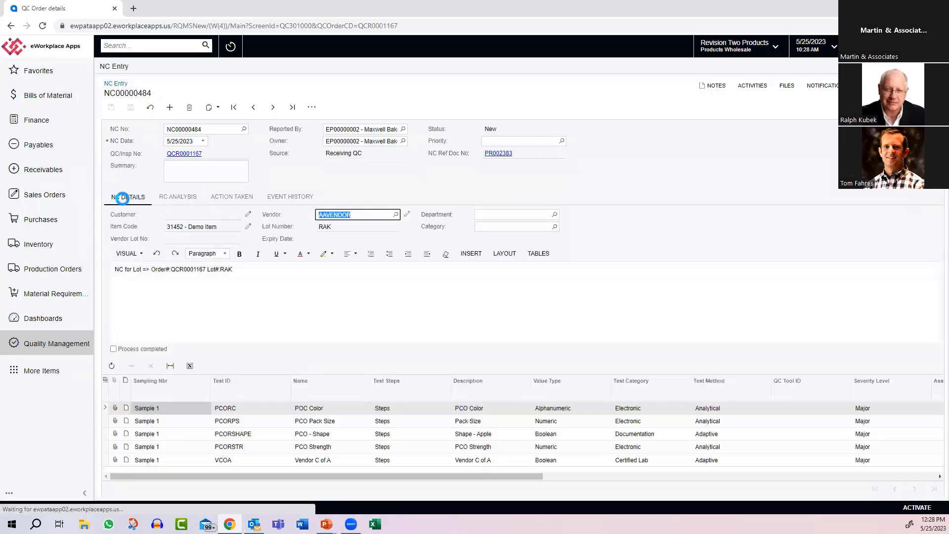
click(113, 349)
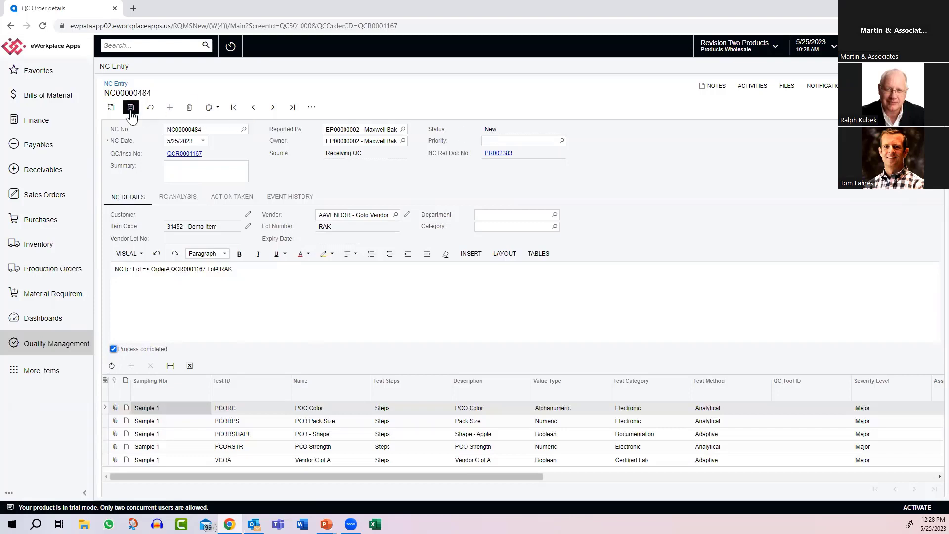
click(131, 108)
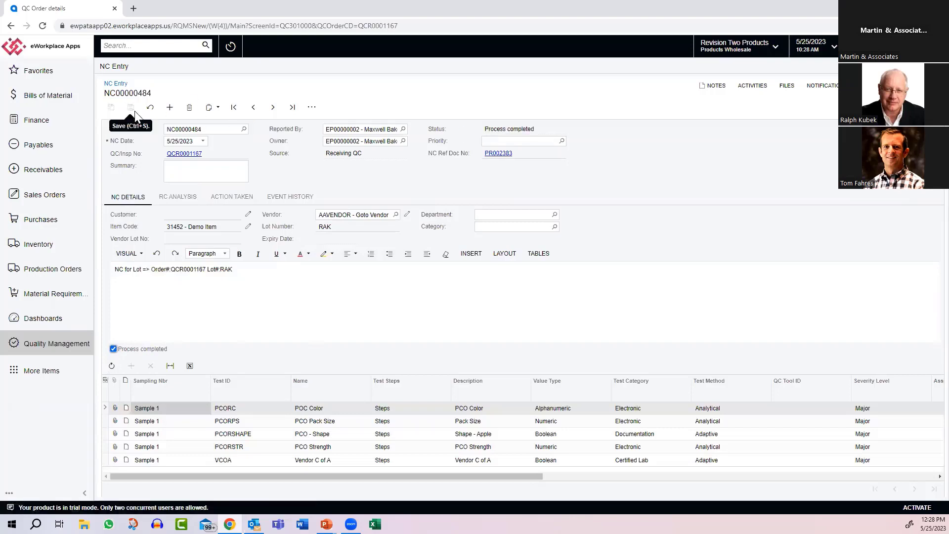
Step: Add a root cause analysis entry to the non-conformance, and check its action taken and event history
click(187, 199)
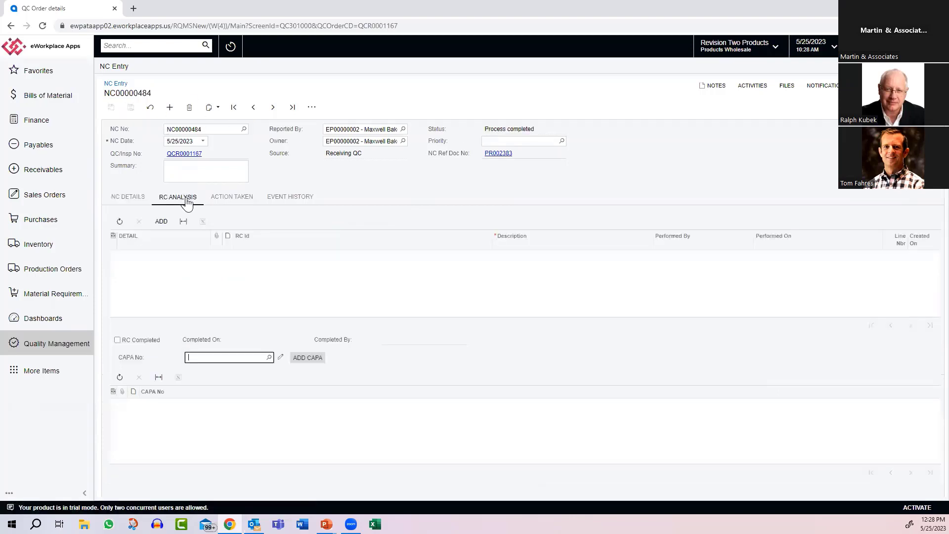
click(161, 222)
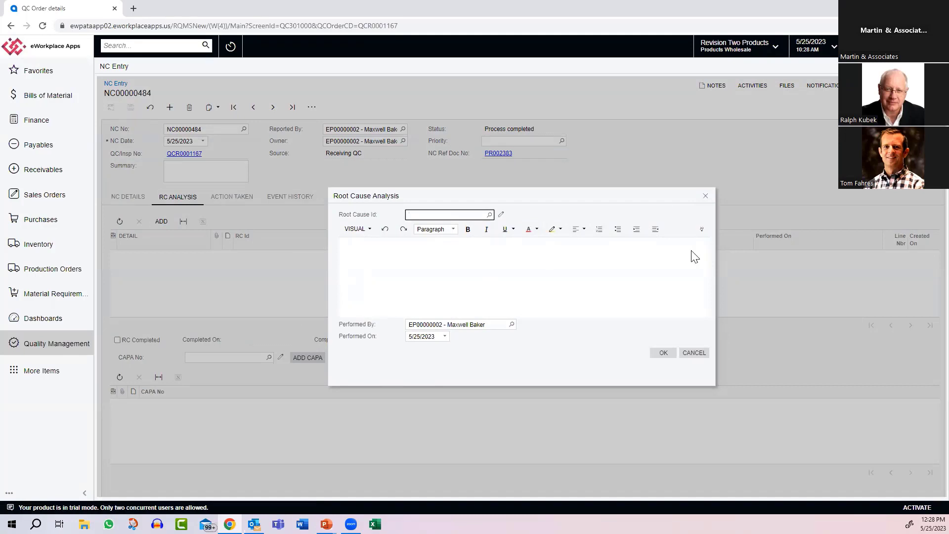
click(660, 352)
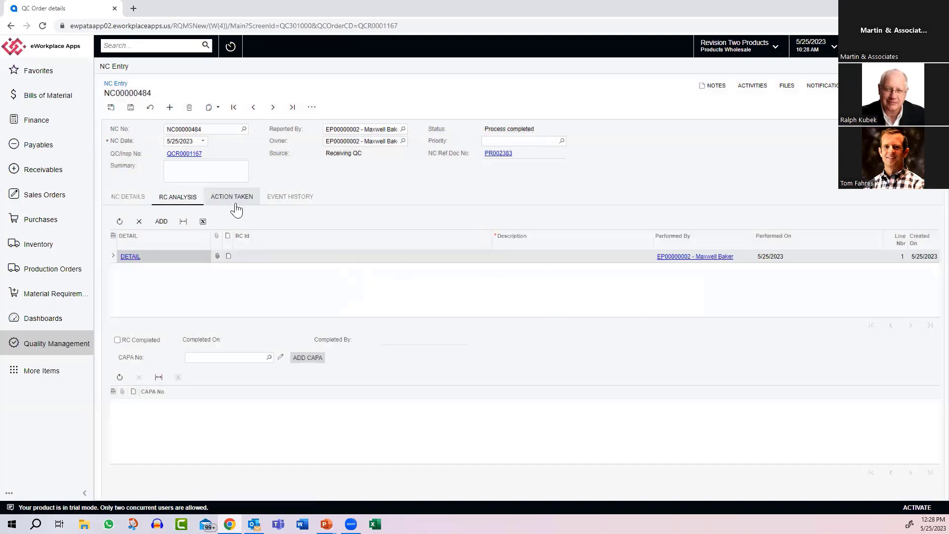
click(233, 200)
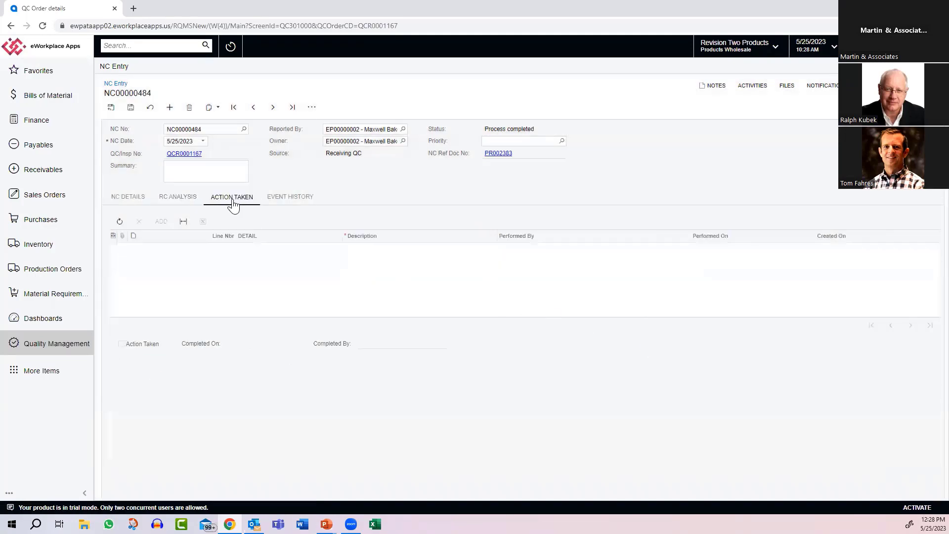
click(271, 203)
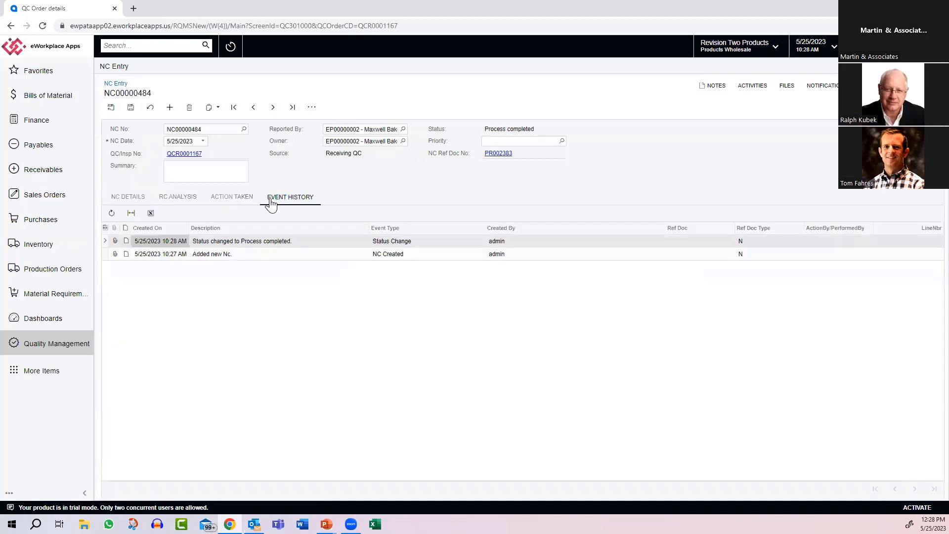
Step: Create a CAPA from the non-conformance's root cause analysis and open the new CAPA record
click(179, 200)
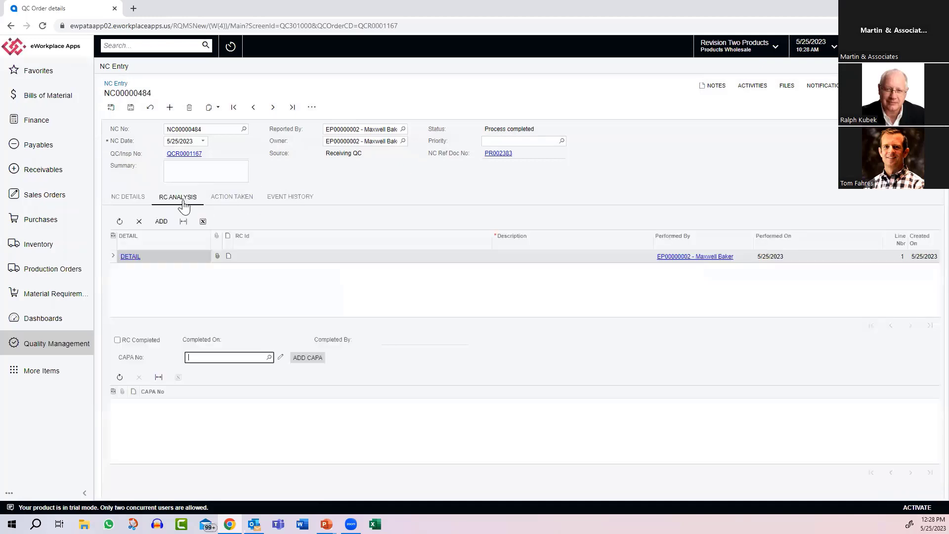
click(310, 359)
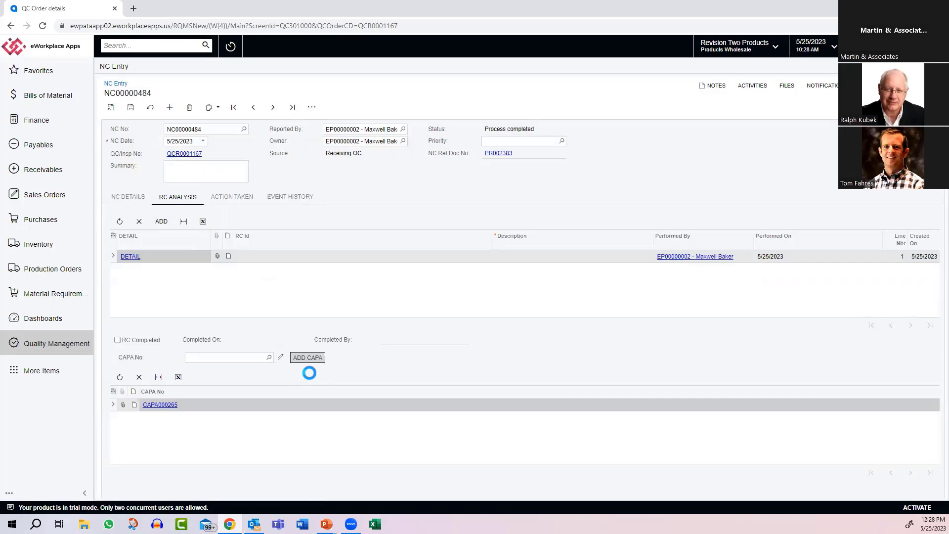
double_click(149, 404)
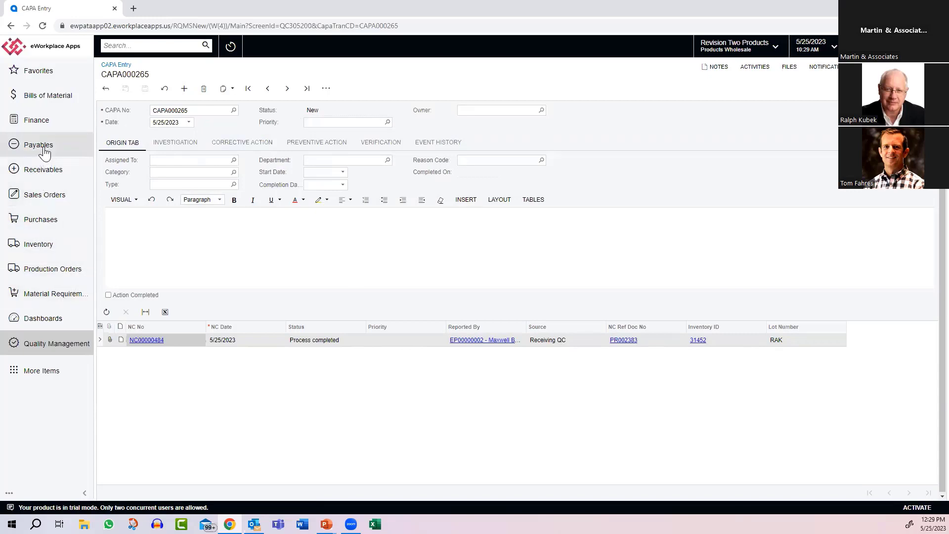
Step: Search the stock items for "demo" and open item 31452, Demo Item
click(38, 245)
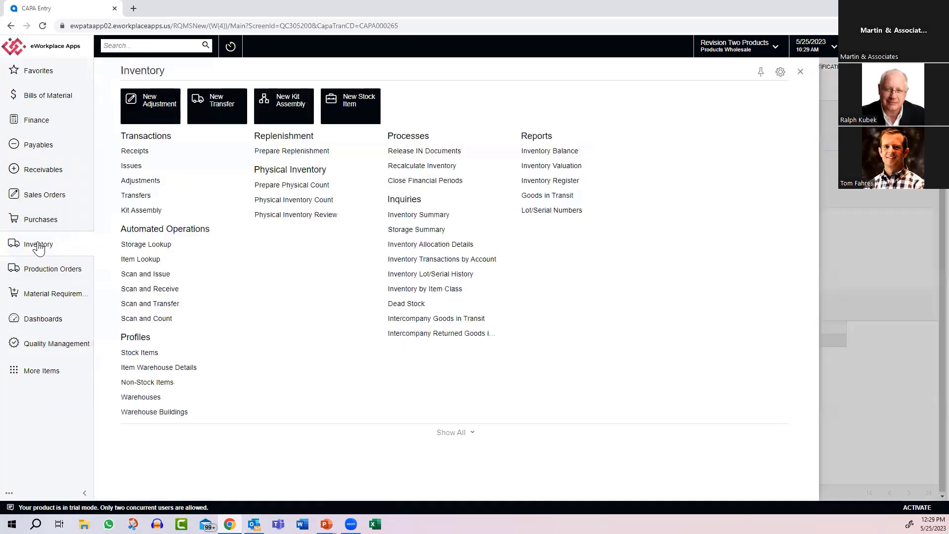
click(144, 353)
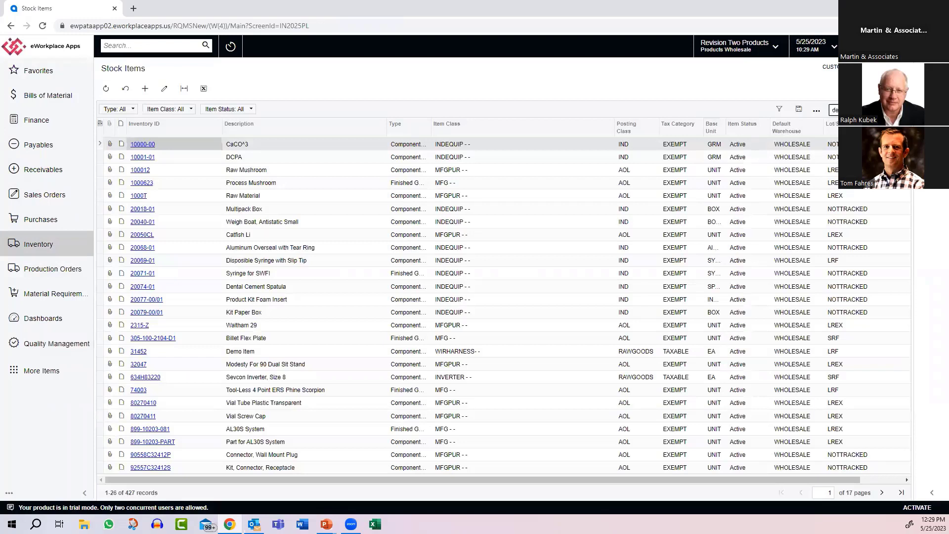
key(Return)
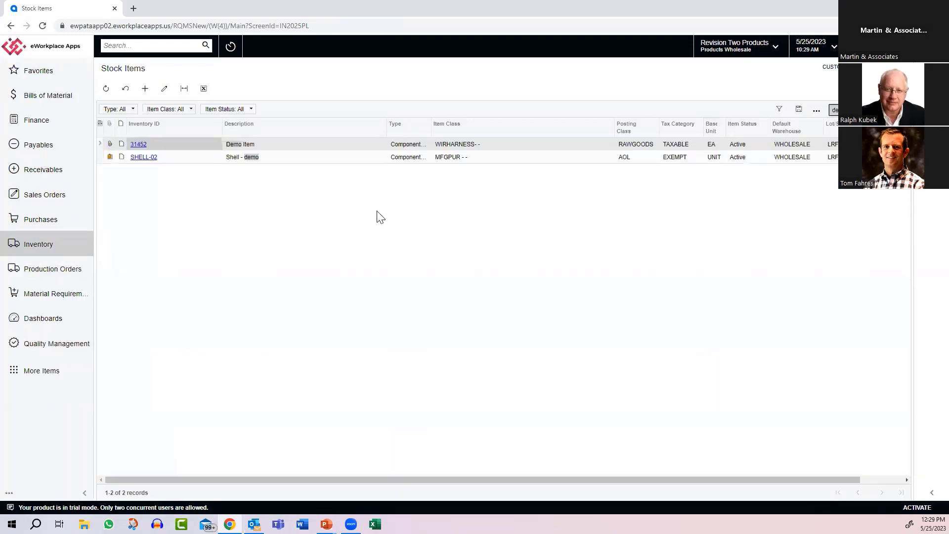
click(138, 144)
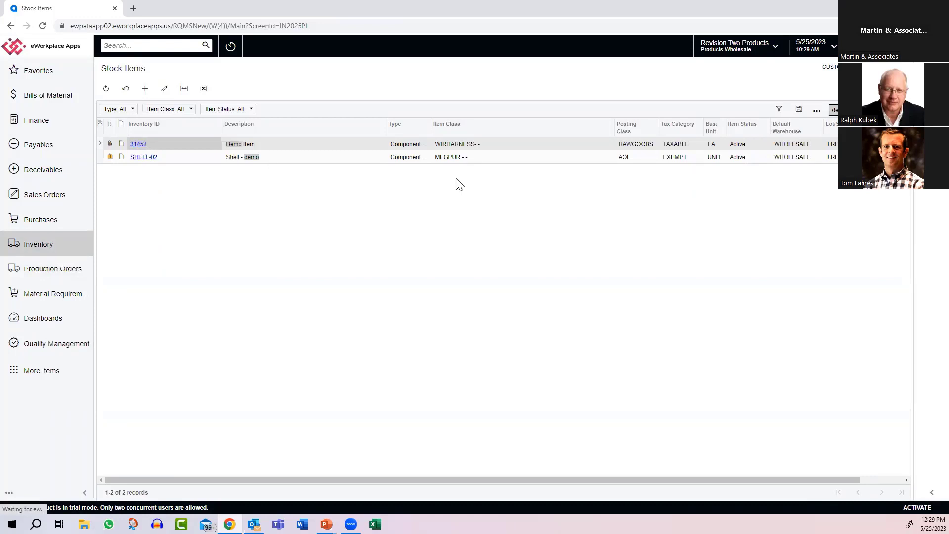
click(137, 144)
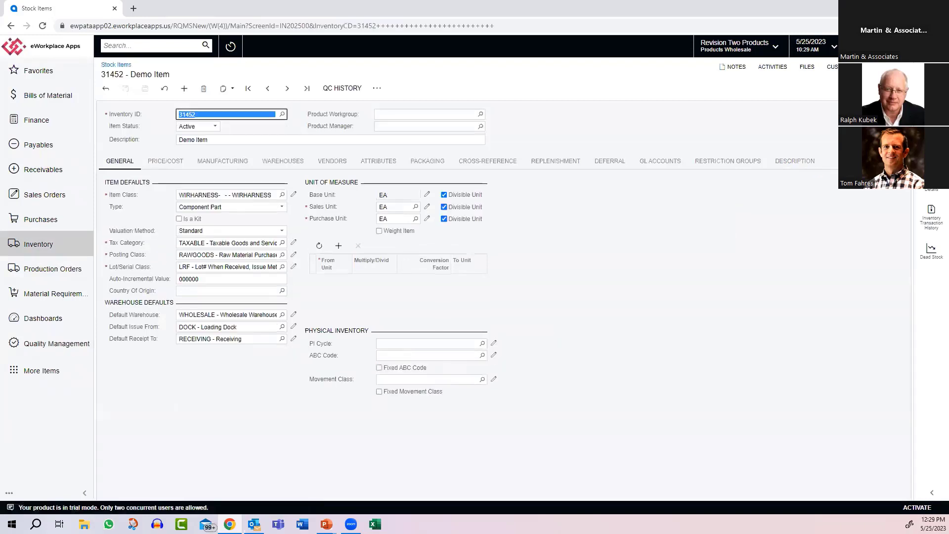
Step: Open the item's quality control plans and clear the Production QC option for plan QCP0000016-0
click(904, 161)
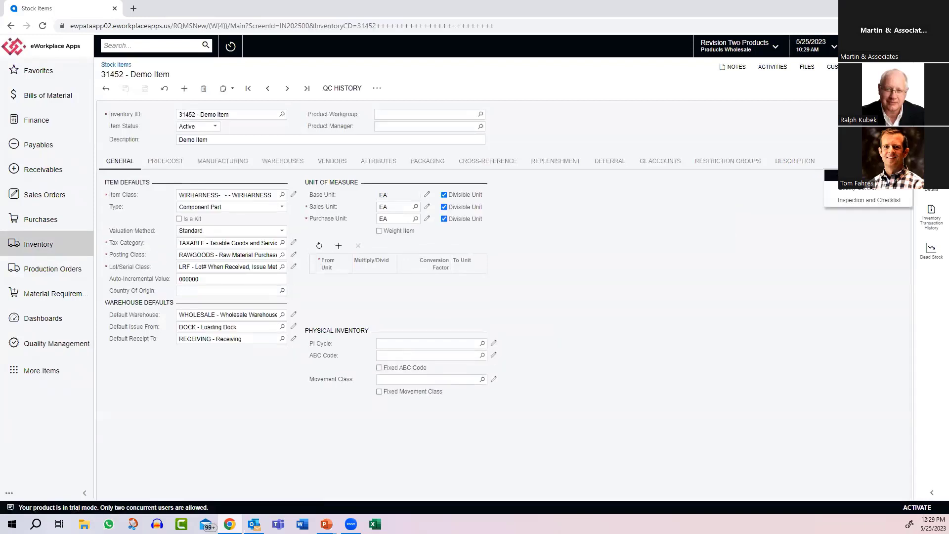
click(873, 188)
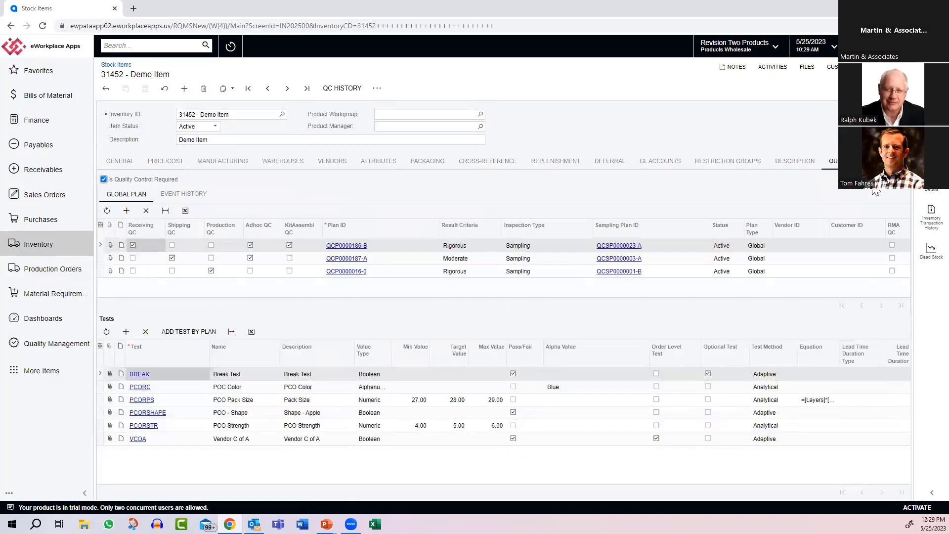
click(251, 244)
click(228, 273)
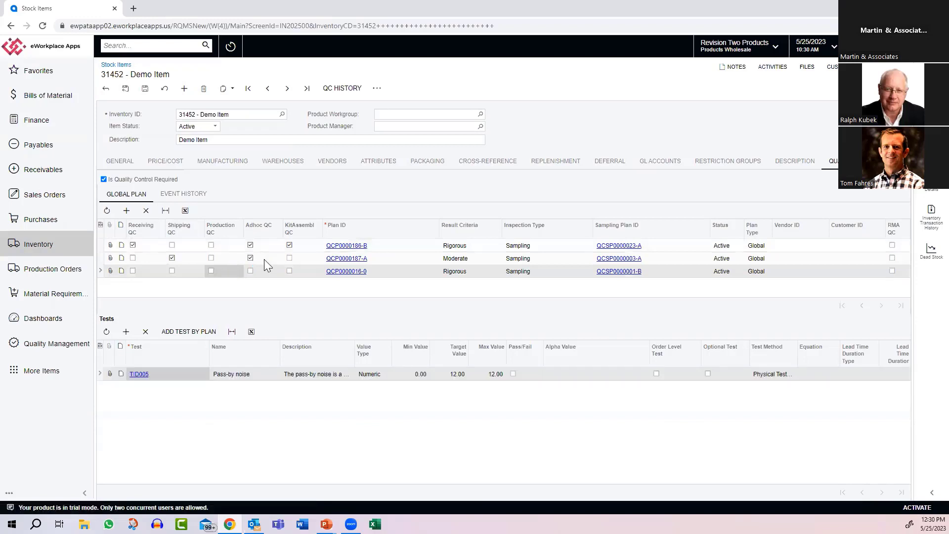
Step: Review the tests assigned to shipping plan QCP0000187-A and receiving plan QCP0000186-B, including the receiving plan's result criteria
click(386, 259)
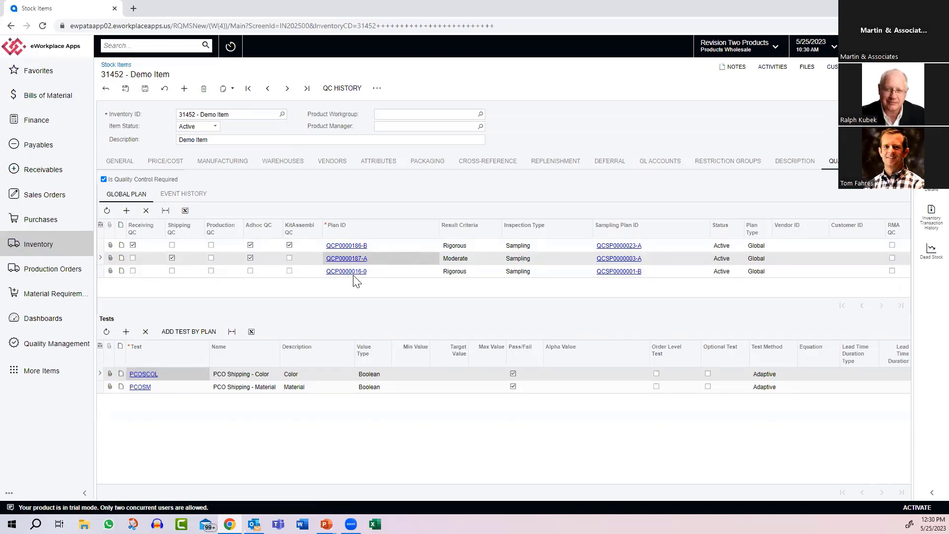
click(389, 244)
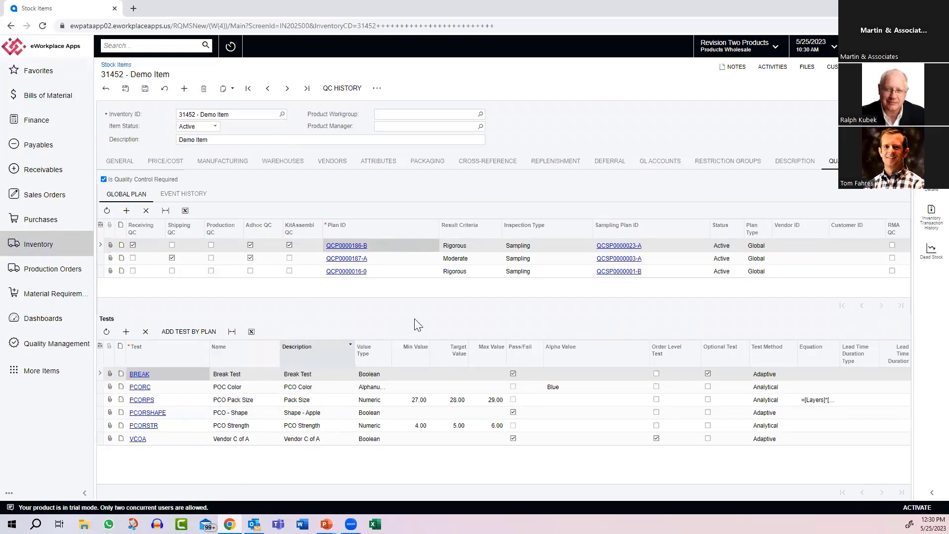
click(486, 243)
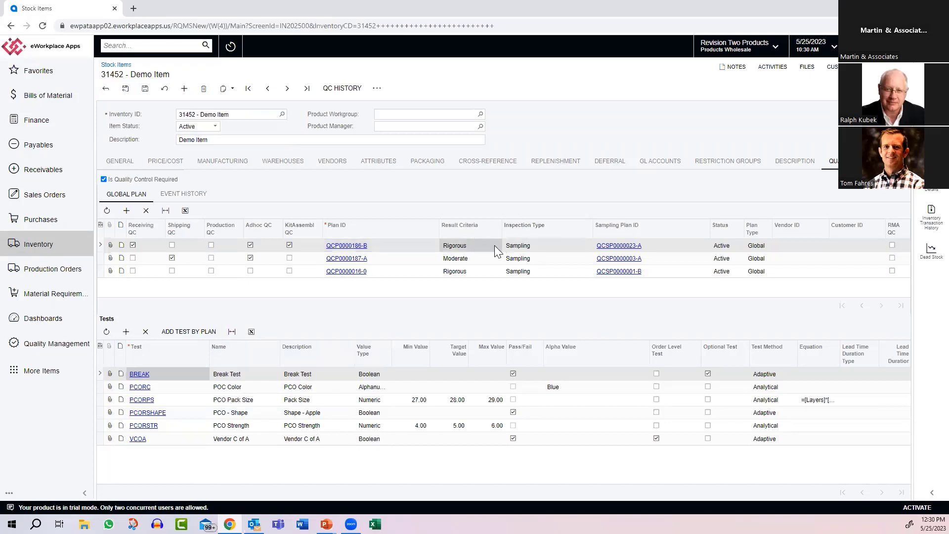
Step: Examine the result criteria, inspection type and plan type options of receiving plan QCP0000186-B, keeping Rigorous, Sampling and Global
click(493, 245)
click(506, 246)
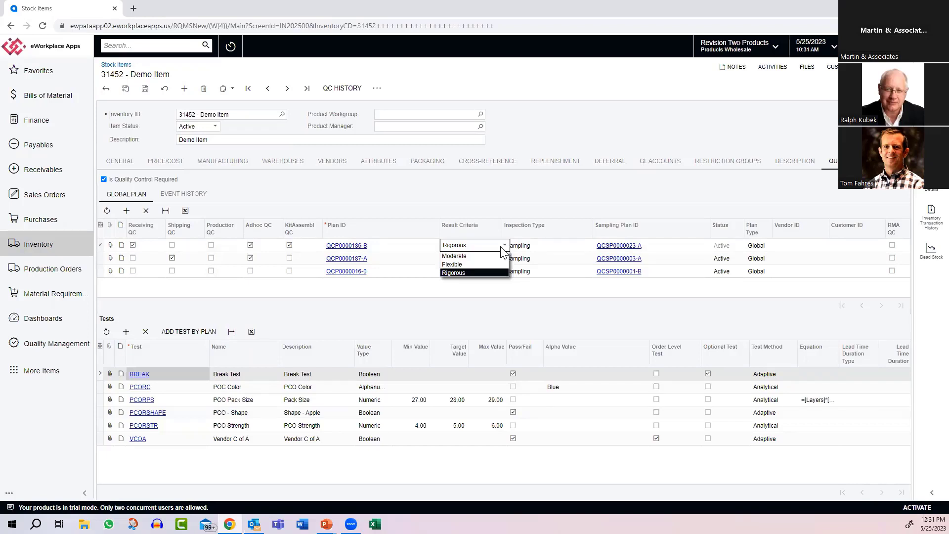
click(475, 273)
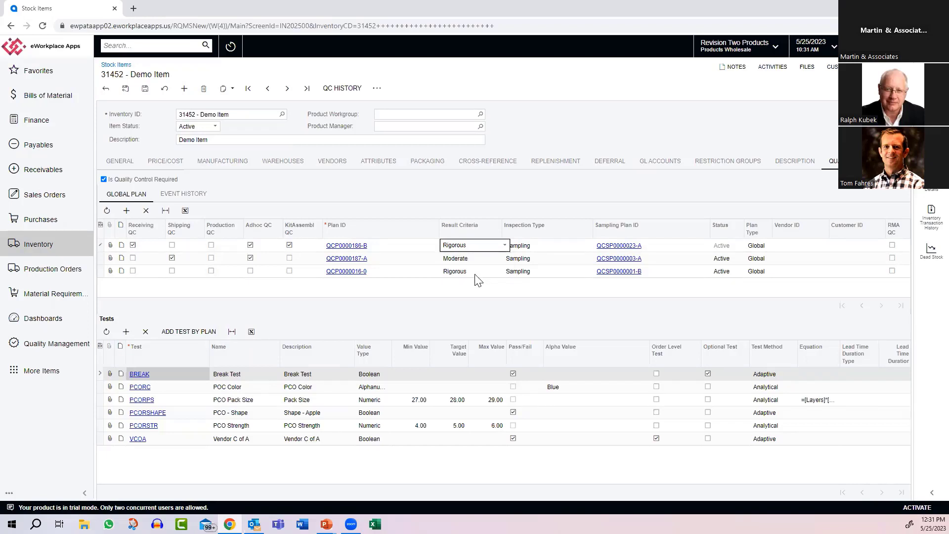
click(557, 248)
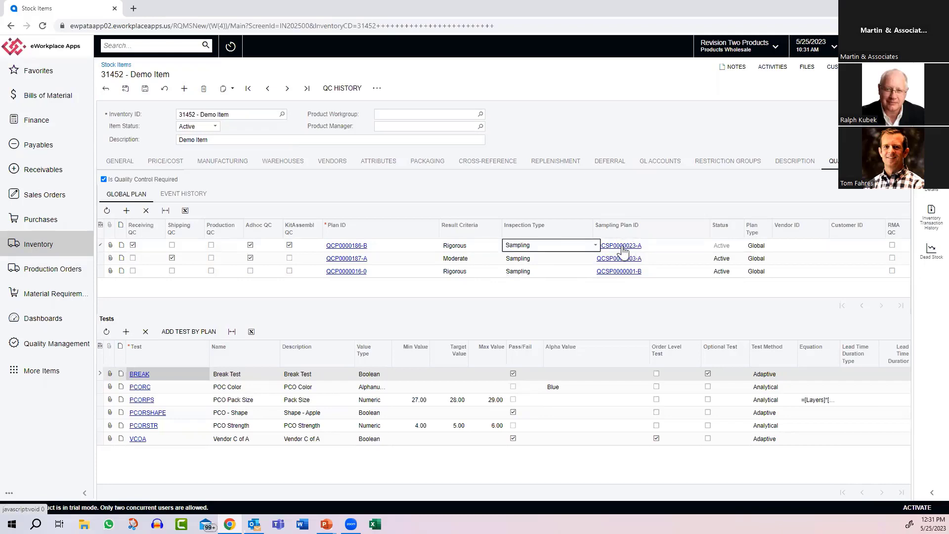
click(781, 247)
click(771, 247)
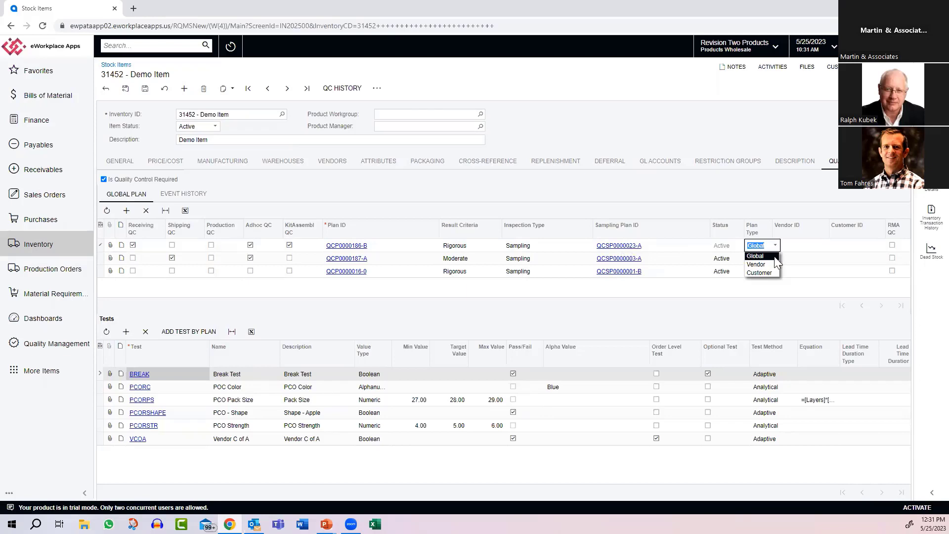
click(767, 256)
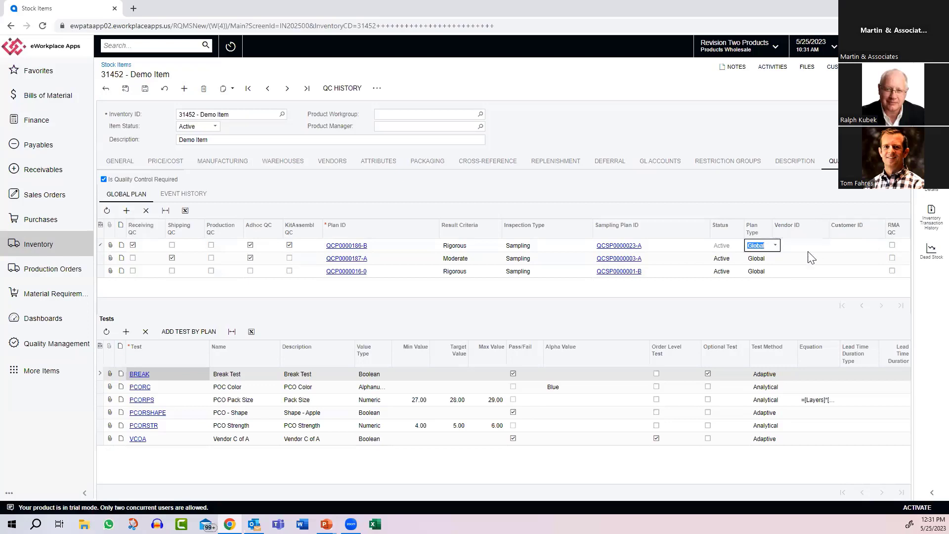
Step: Start a new inventory kit assembly document, leaving the stock item without saving changes
click(42, 98)
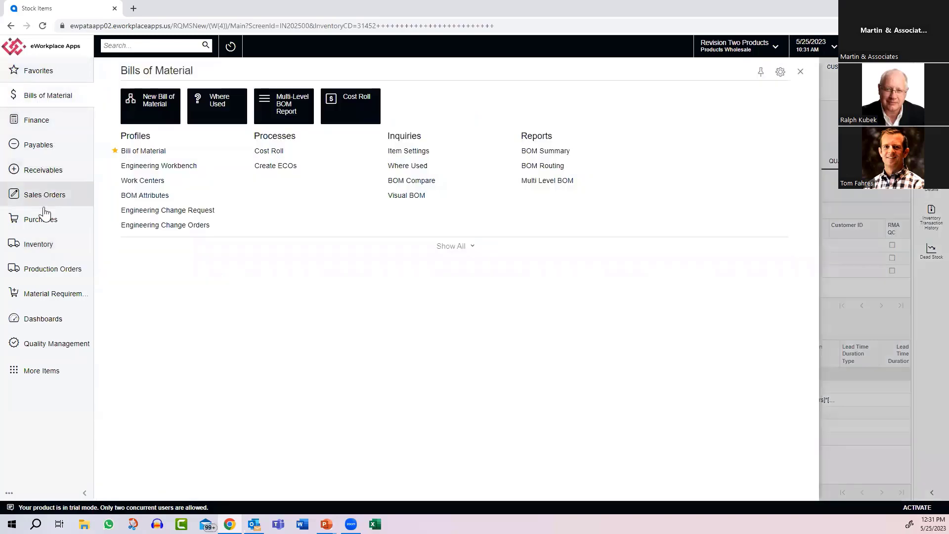
click(43, 249)
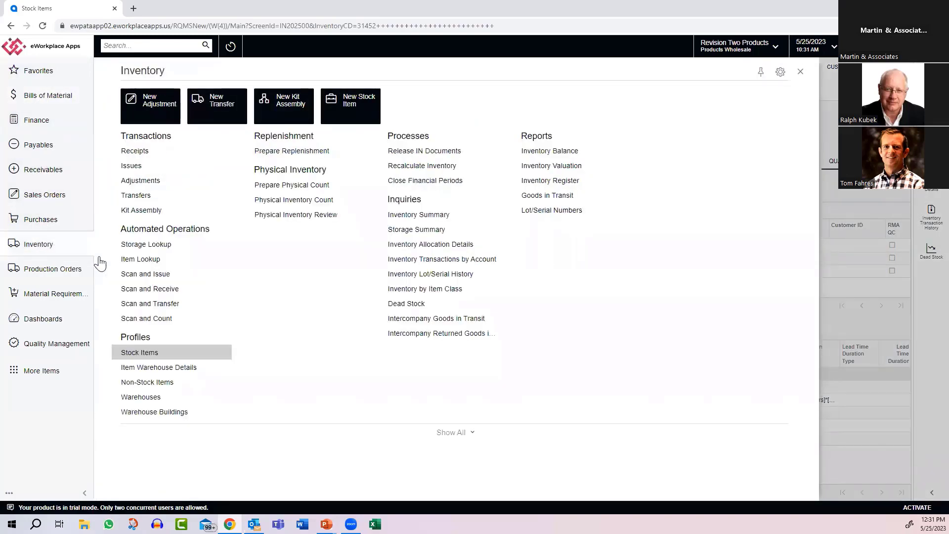
click(151, 213)
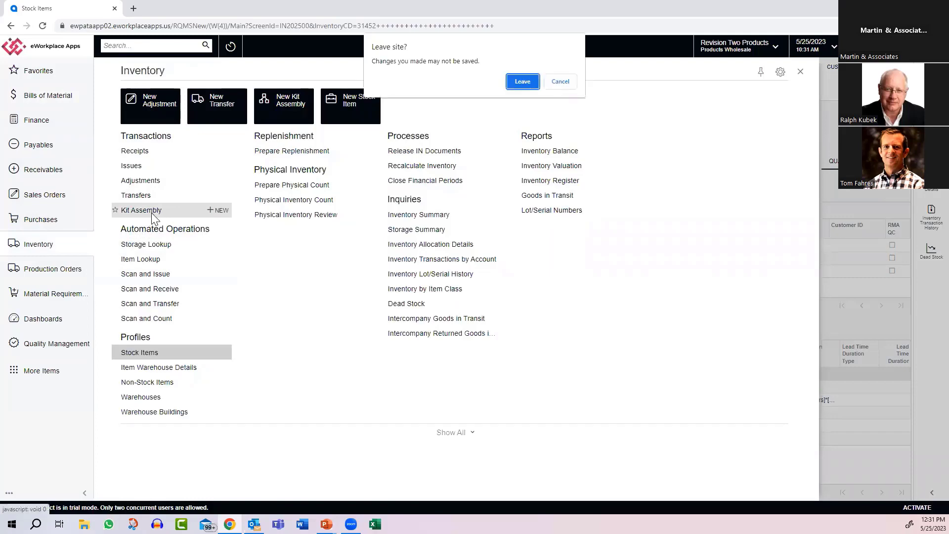
click(522, 82)
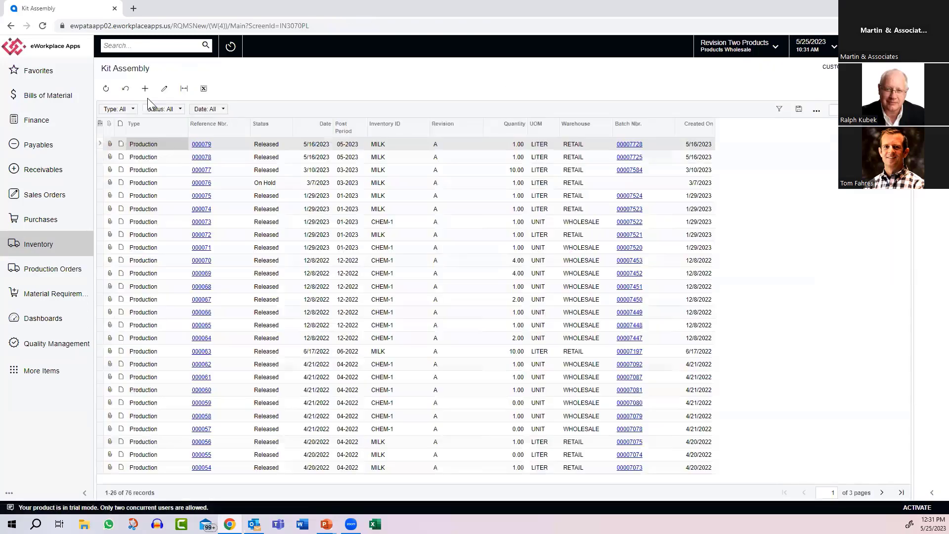
click(145, 91)
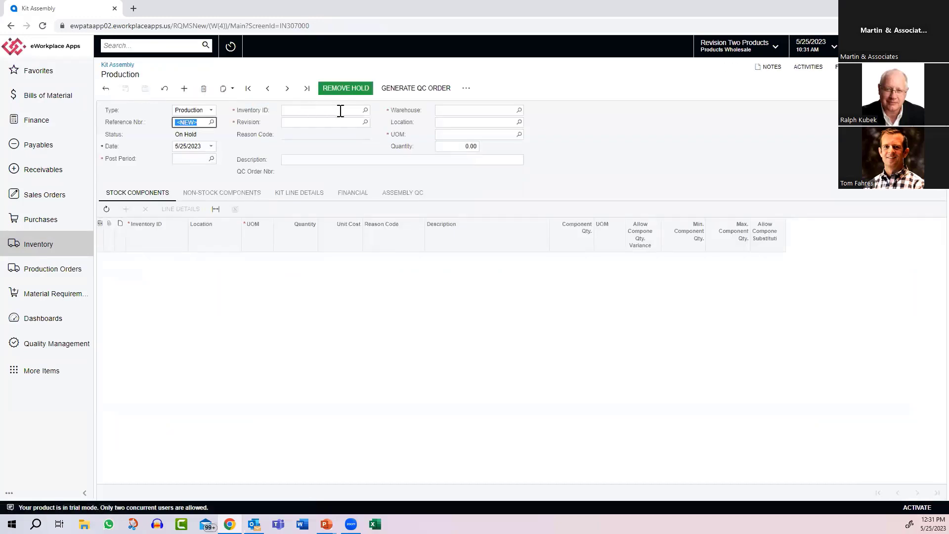
Step: Set the kit assembly's inventory item to MILK
click(325, 112)
text(mil)
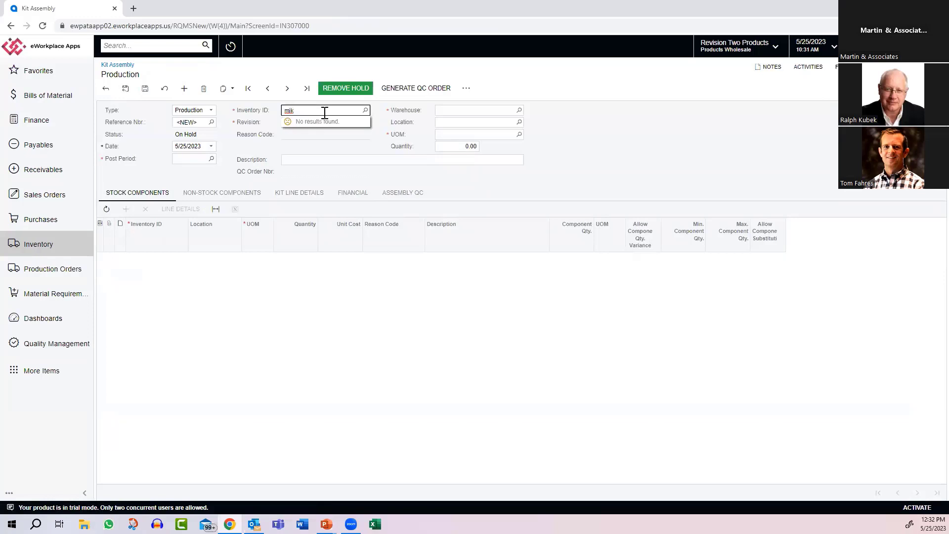
key(BackSpace)
text(ilk)
key(BackSpace)
key(BackSpace)
key(BackSpace)
text(lMilk)
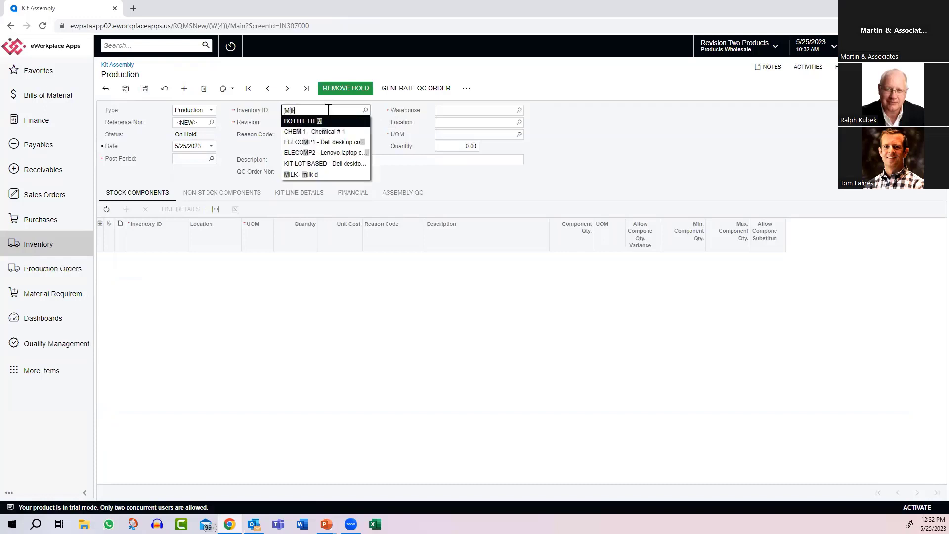
key(Return)
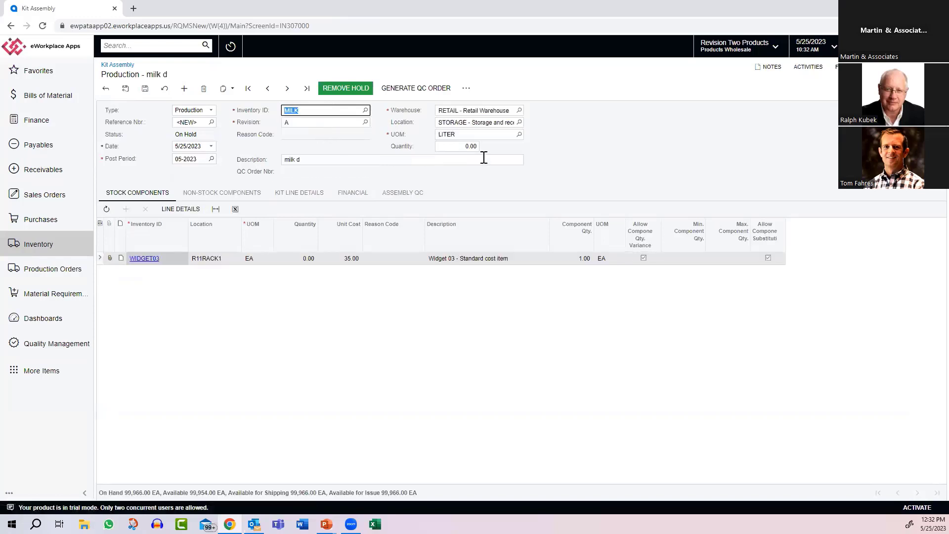
Step: Set the kit assembly quantity to 1, then take the document off hold and release it
click(461, 147)
text(1)
key(Tab)
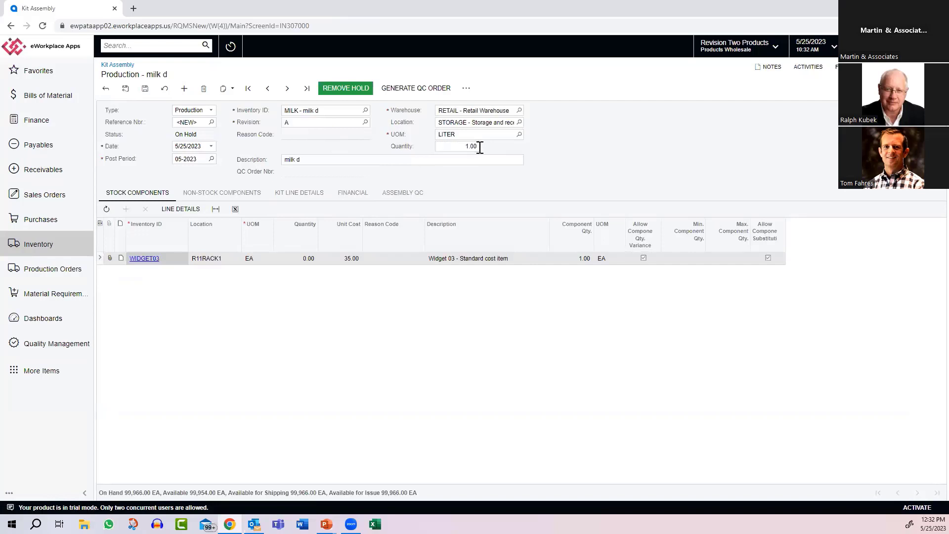
click(346, 90)
click(336, 90)
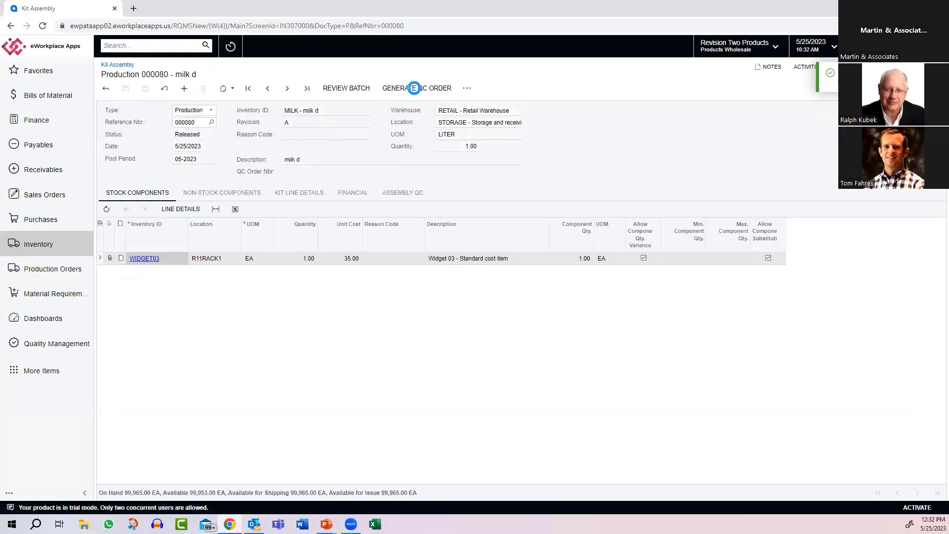
Step: Generate a QC order for the kit assembly and review its details
click(415, 88)
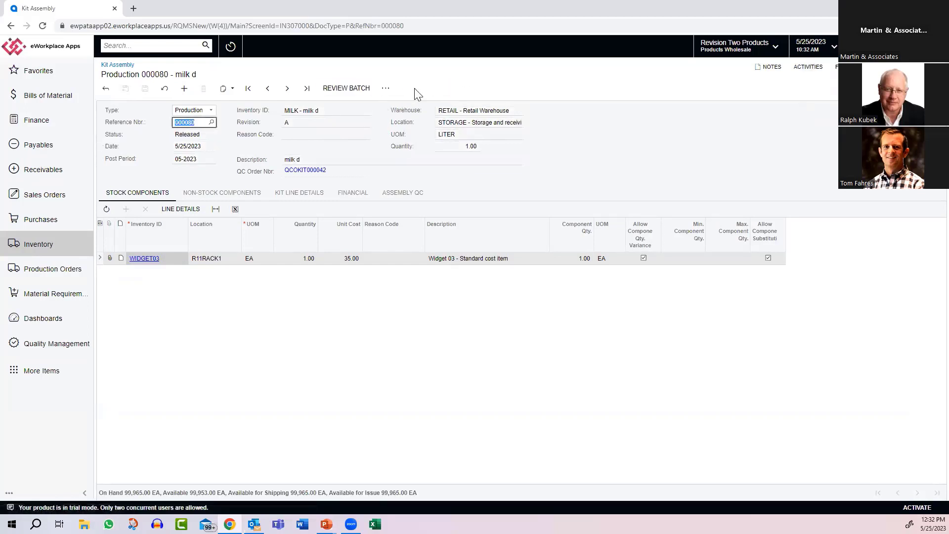
click(310, 175)
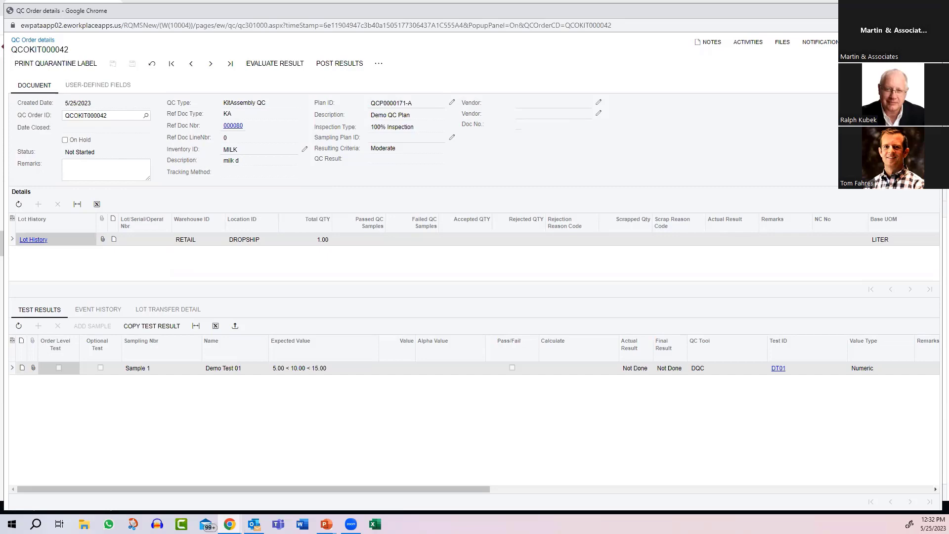
click(932, 11)
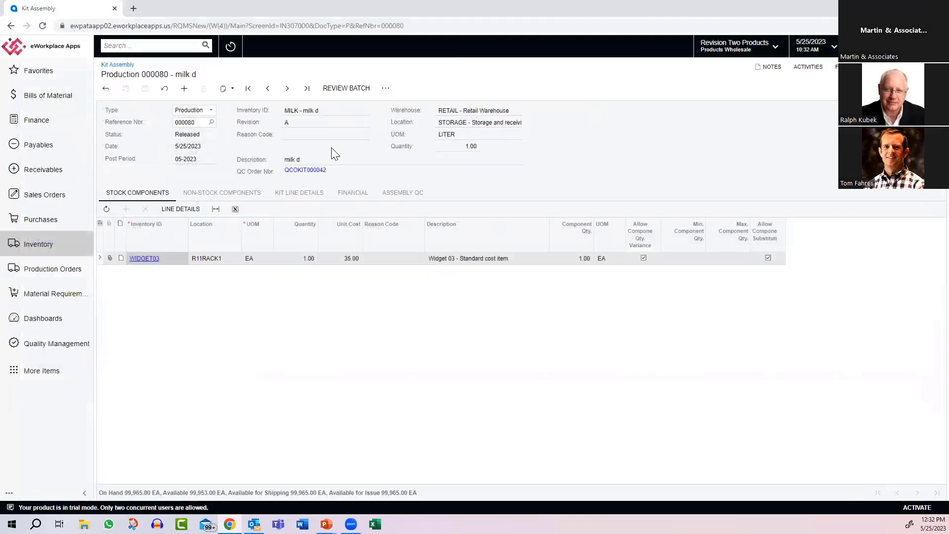
Step: Start a new sales order for customer ABARTENDE, USA Bartending School
click(52, 197)
click(141, 157)
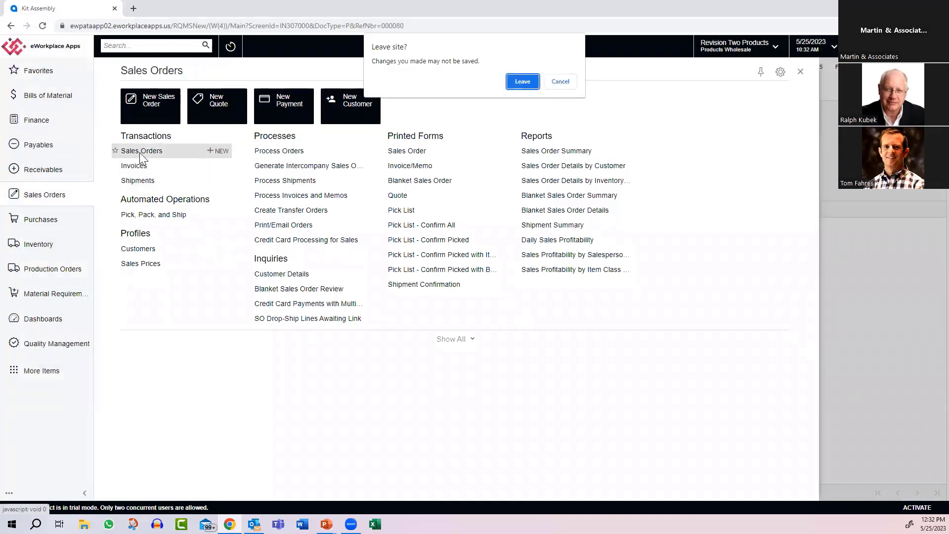
click(522, 82)
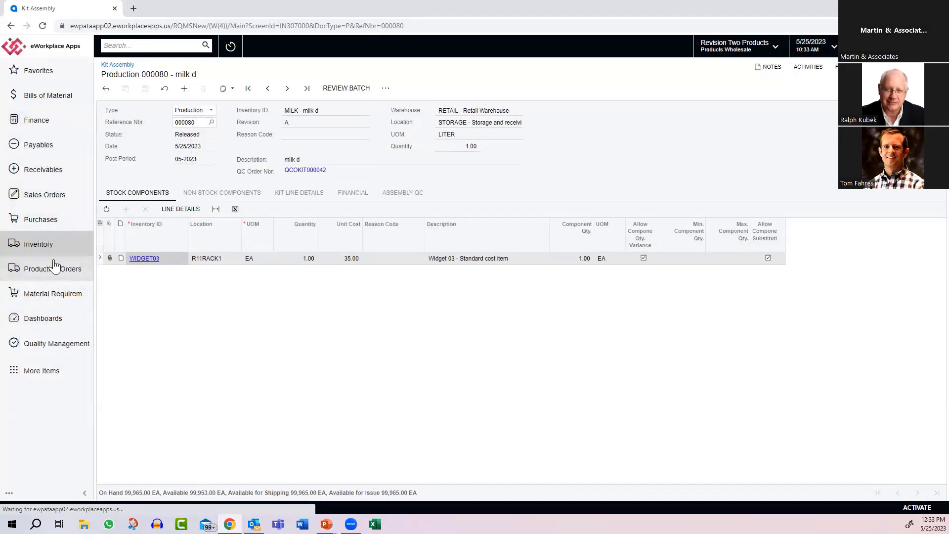
click(50, 195)
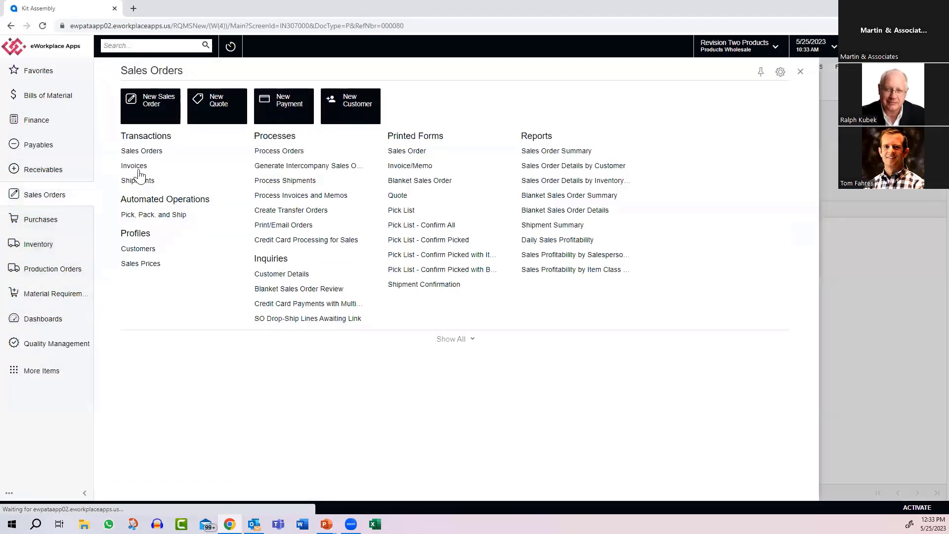
click(151, 114)
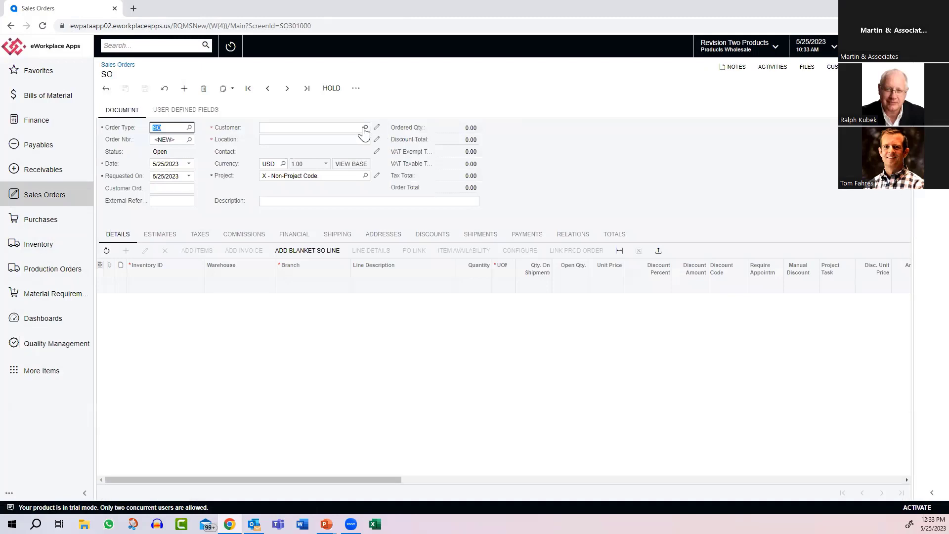
click(364, 127)
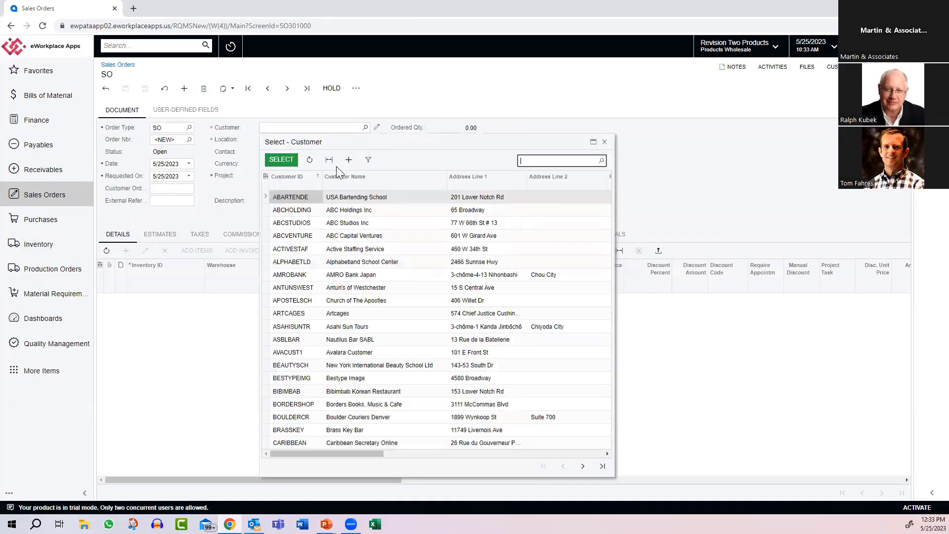
double_click(289, 197)
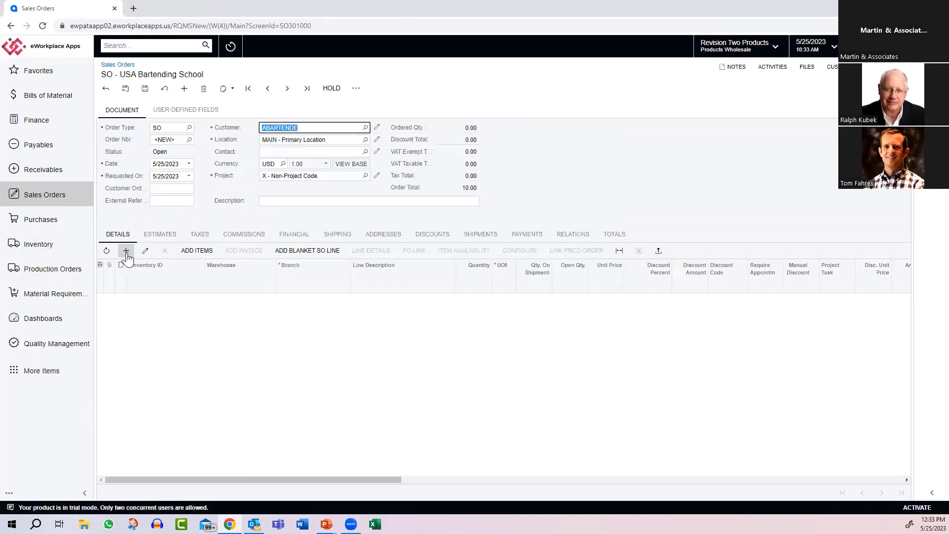
Step: Add a line for item SHELL 01 to the sales order
click(125, 251)
text(demo)
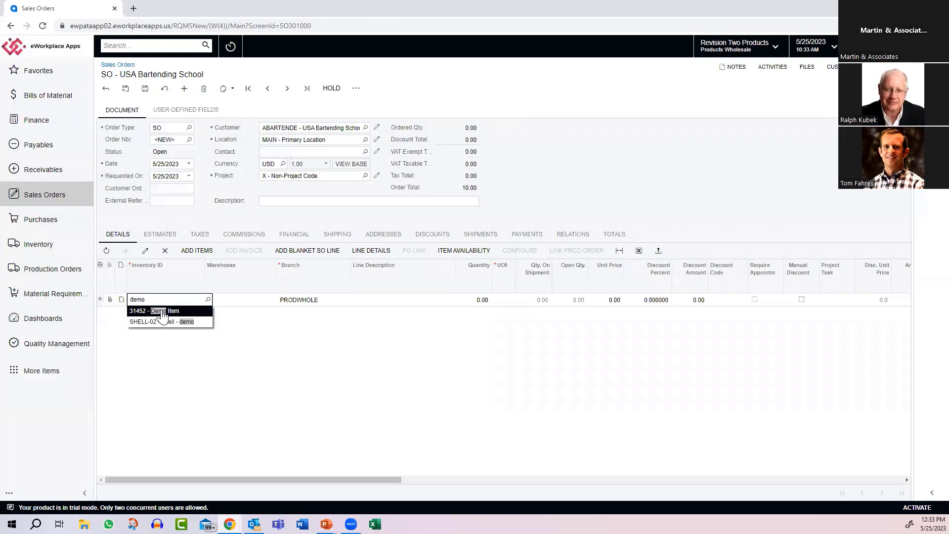
key(BackSpace)
key(BackSpace)
key(BackSpace)
key(BackSpace)
text(shel)
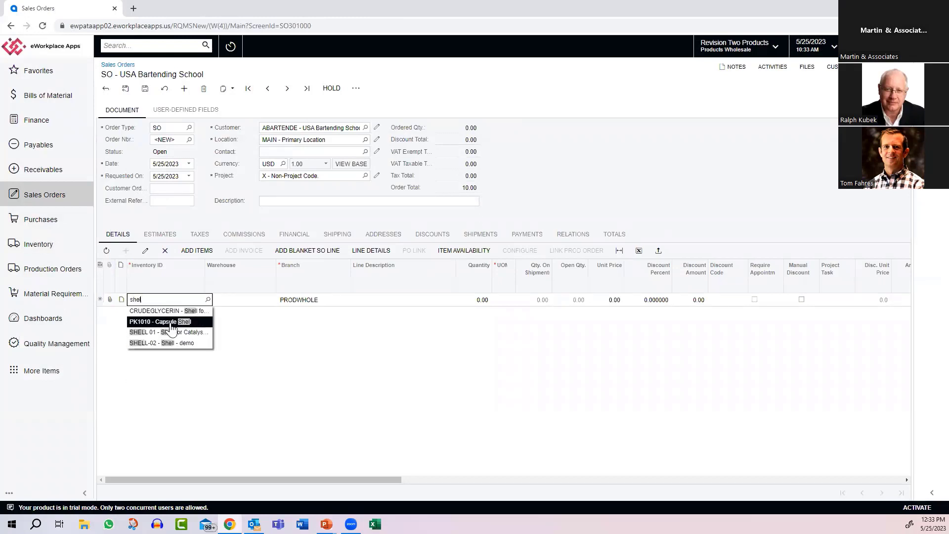
click(172, 333)
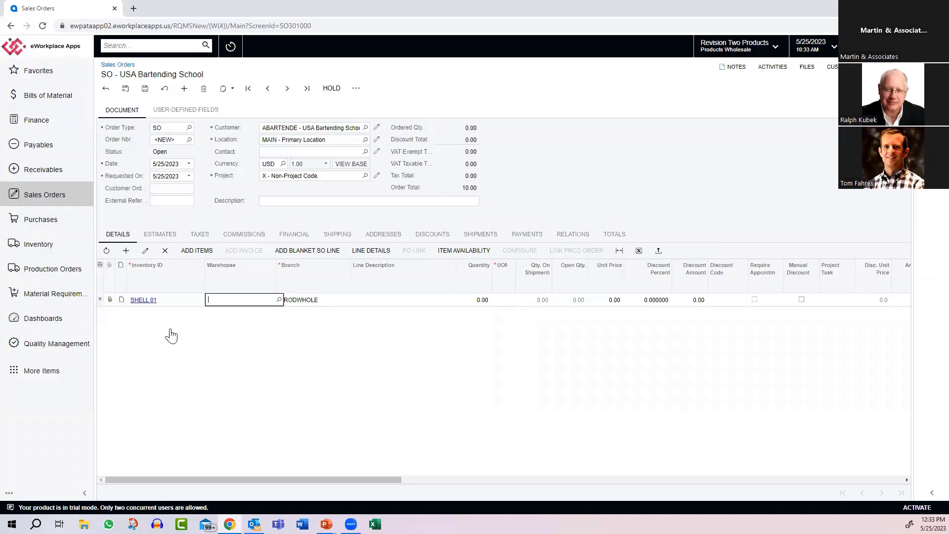
Step: Set the SHELL 01 line quantity to 1 and create a shipment dated 5/25/2023 from the WHOLESALE warehouse
key(Tab)
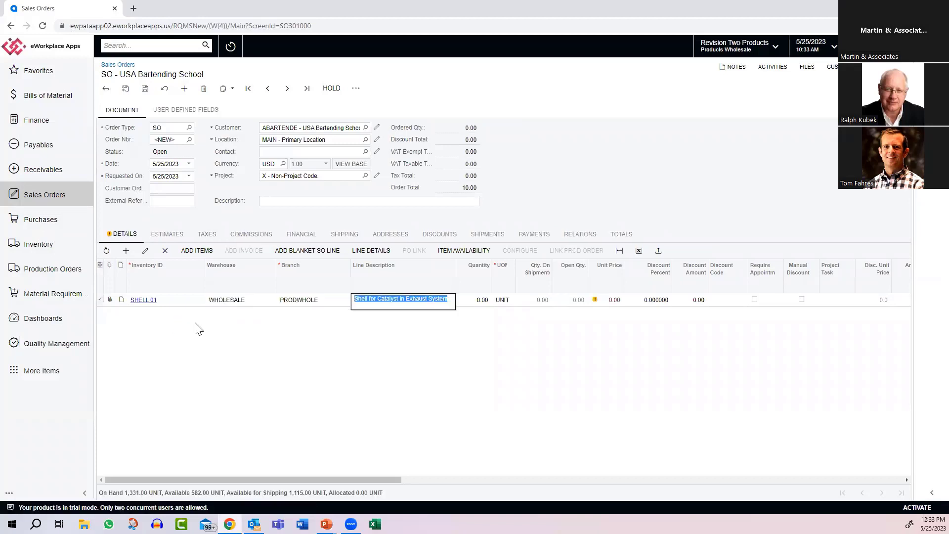
key(Tab)
text(1)
key(Tab)
click(328, 88)
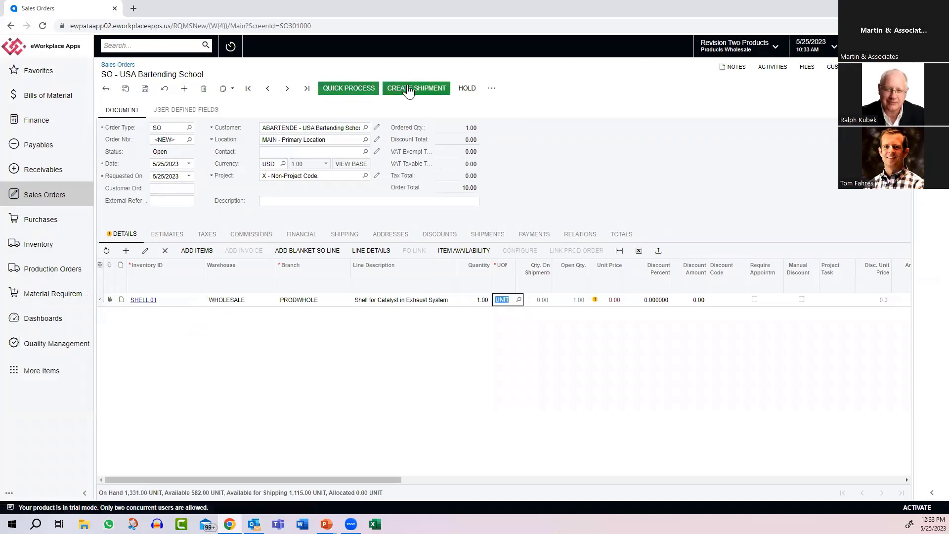
click(405, 87)
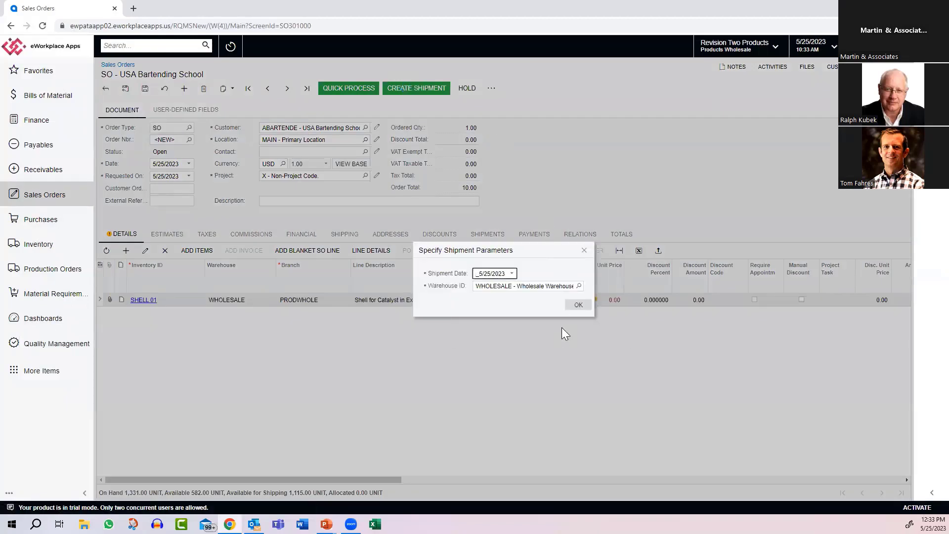
click(577, 303)
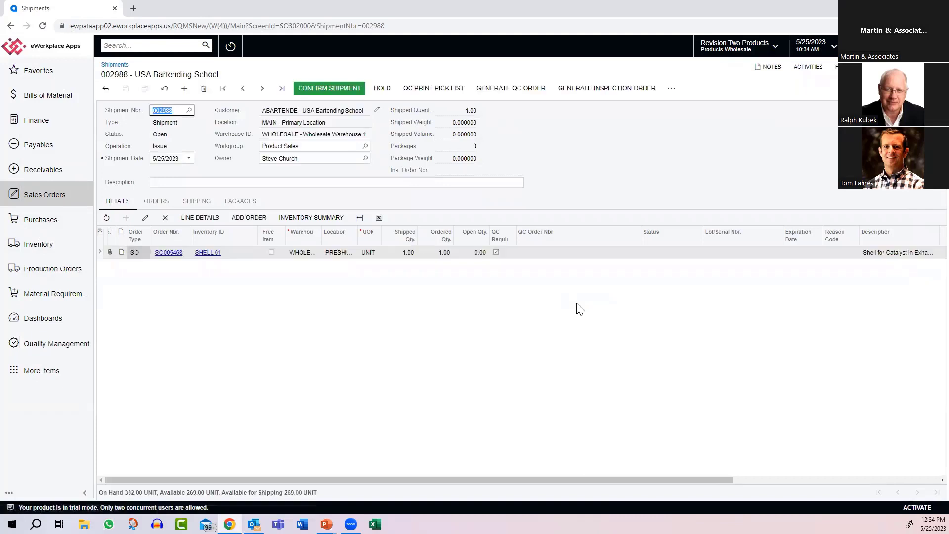
Step: Try to confirm the shipment, then generate the QC order for its SHELL 01 line
click(334, 87)
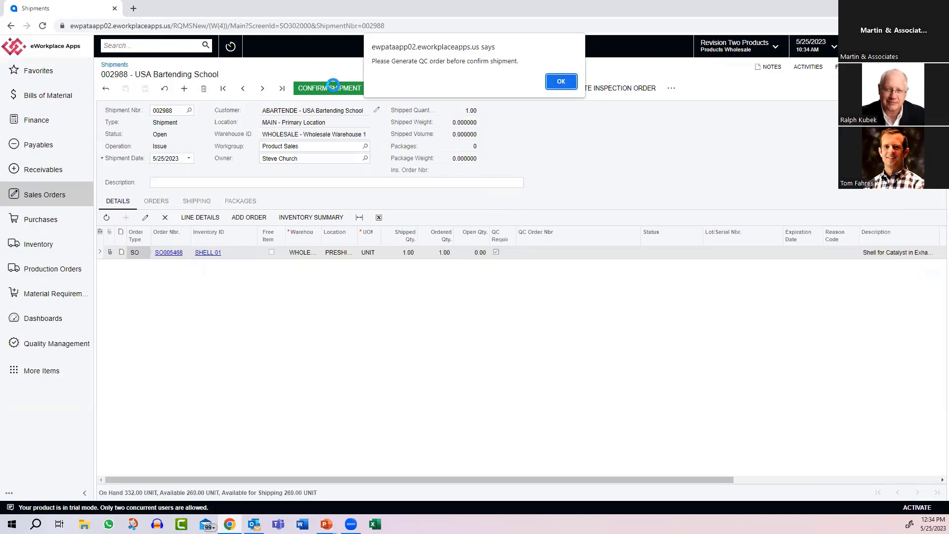
click(557, 84)
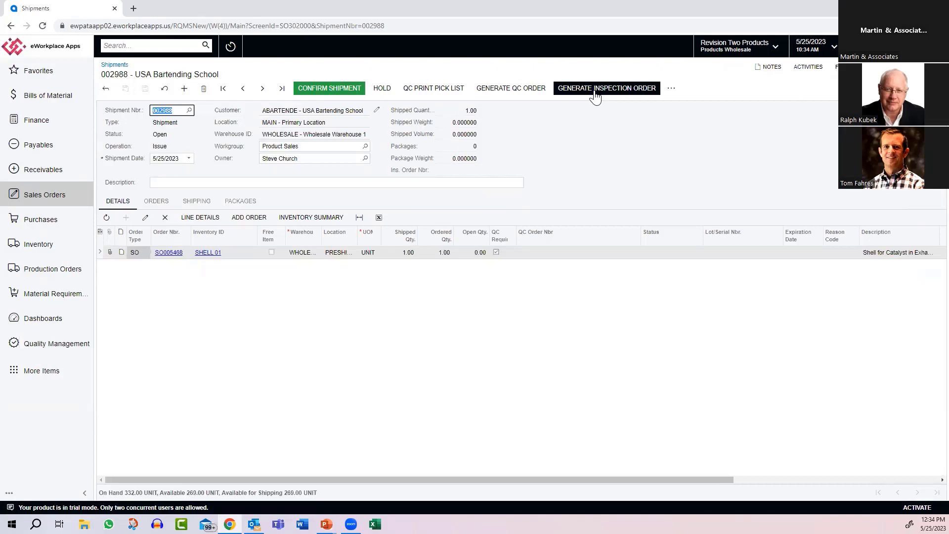
click(513, 96)
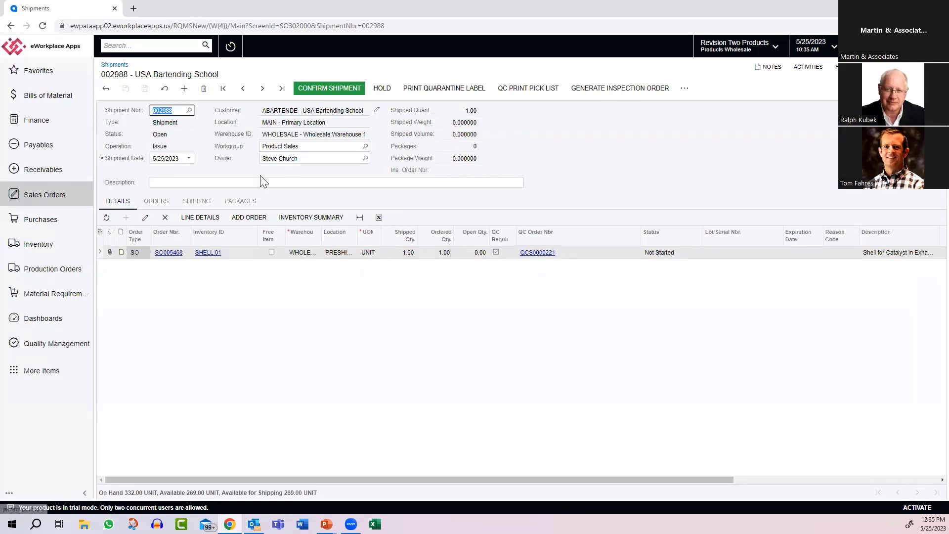
Step: List all bills of material, including inactive ones, and look into BOM000067 for CRUDEGLYCERIN before returning to the list
click(55, 95)
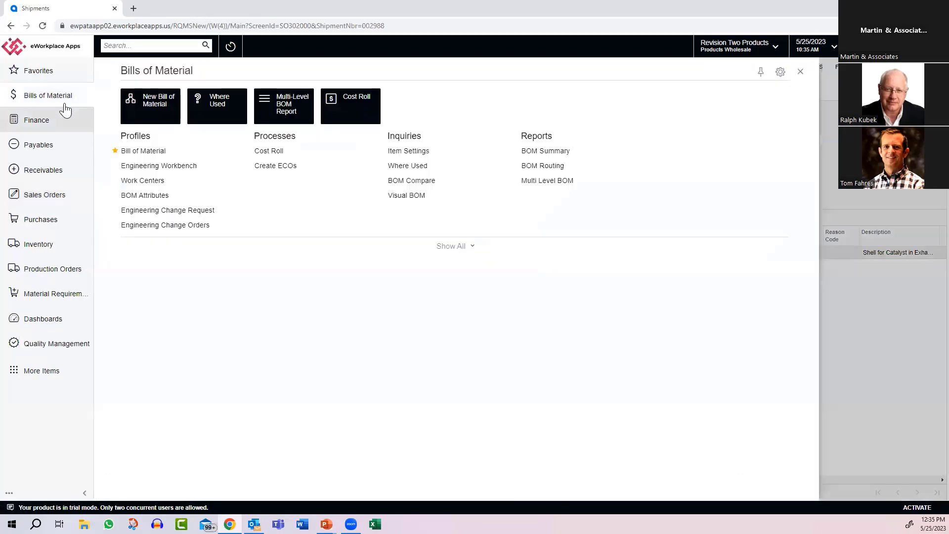
click(150, 152)
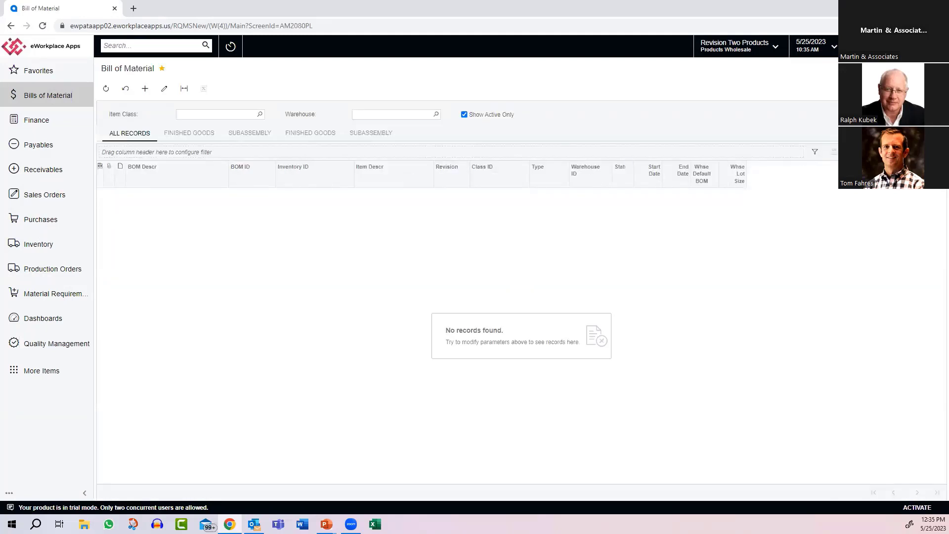
click(464, 114)
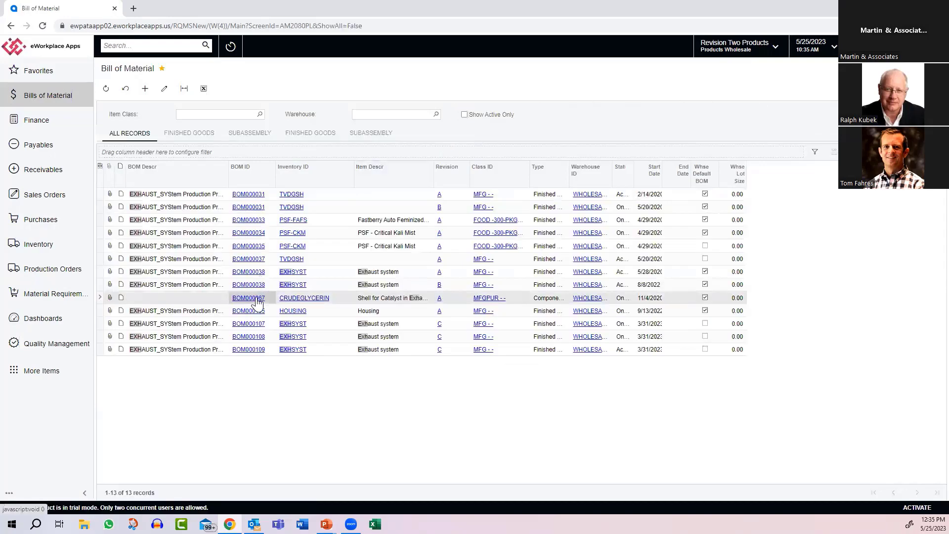
click(256, 298)
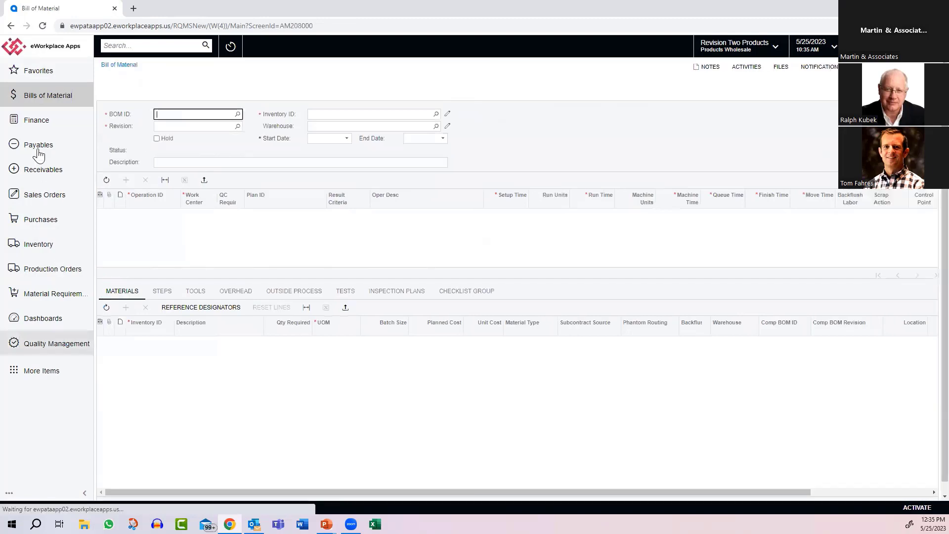
click(10, 27)
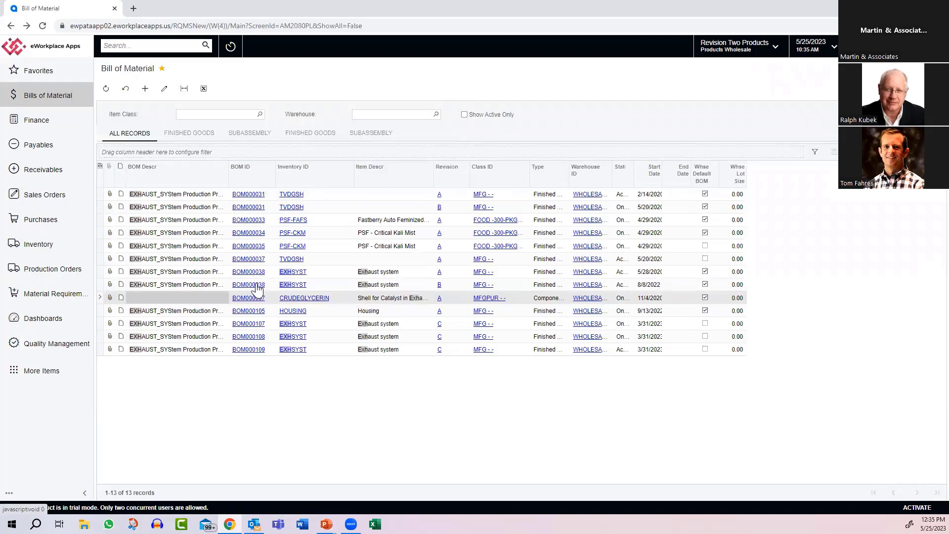
Step: Open revision B of BOM000038 for EXHSYST and examine the tests and inspection plans of operation 10
click(258, 287)
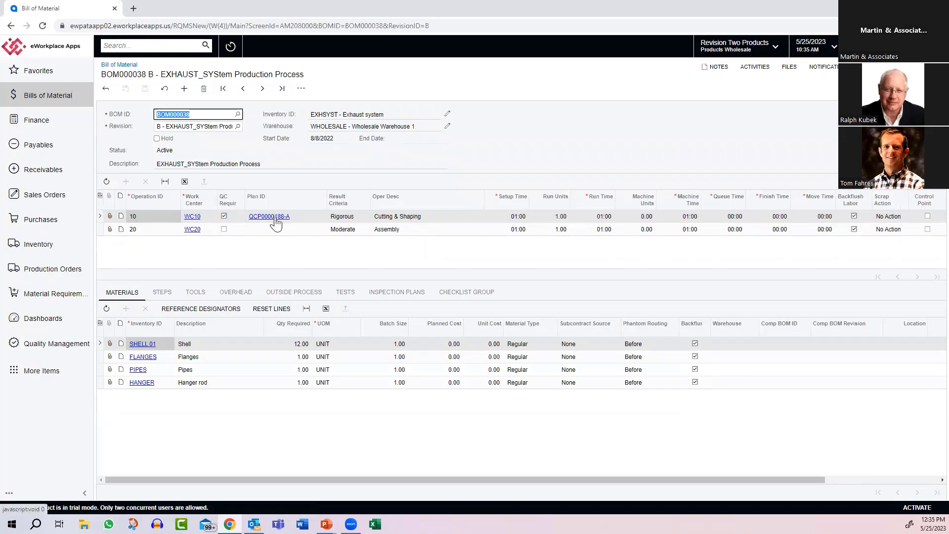
click(346, 296)
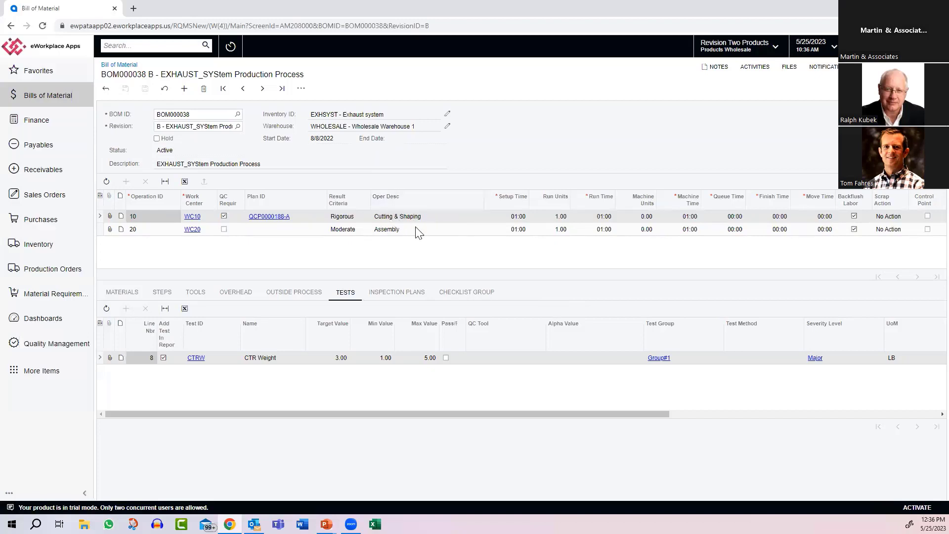
click(394, 295)
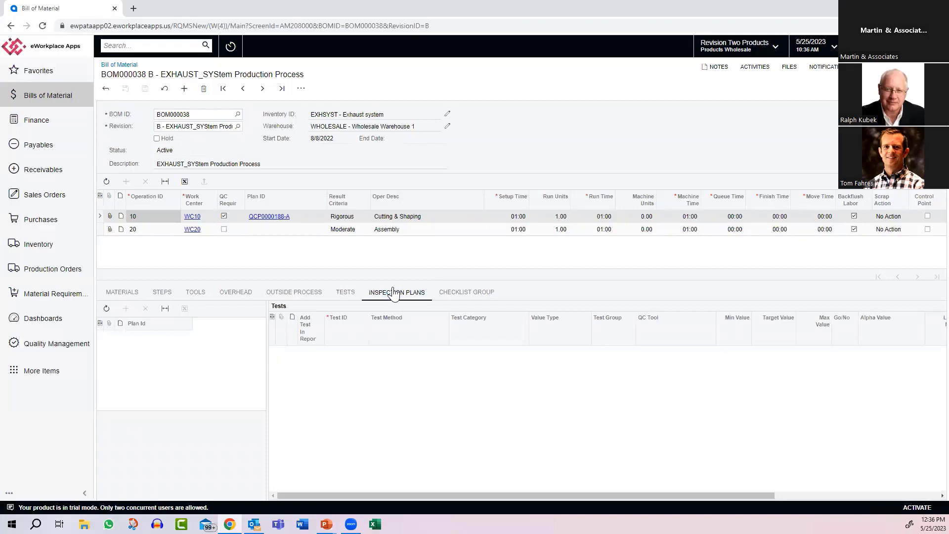
Step: Put the bill of material on hold, add inspection plan QCINS0000017-A to operation 10, and take the bill off hold
click(157, 138)
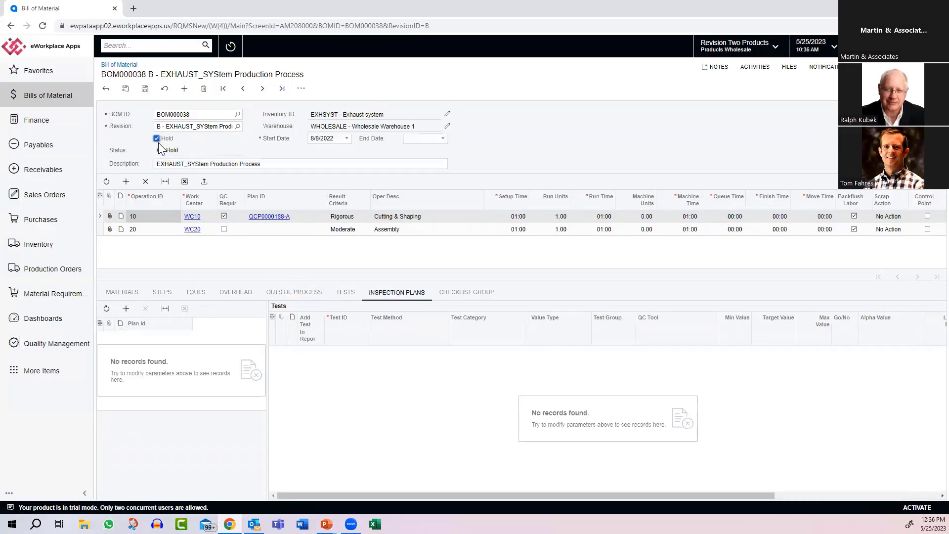
click(126, 308)
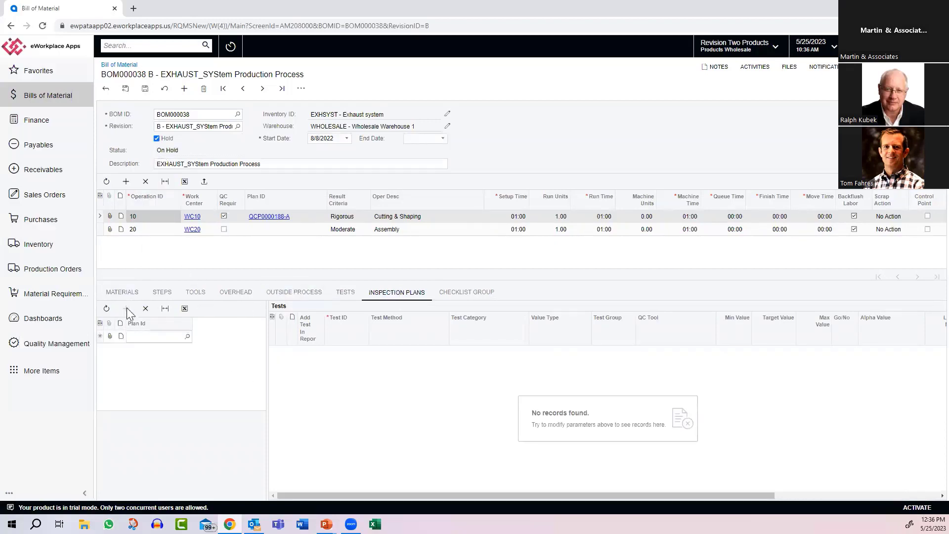
click(187, 337)
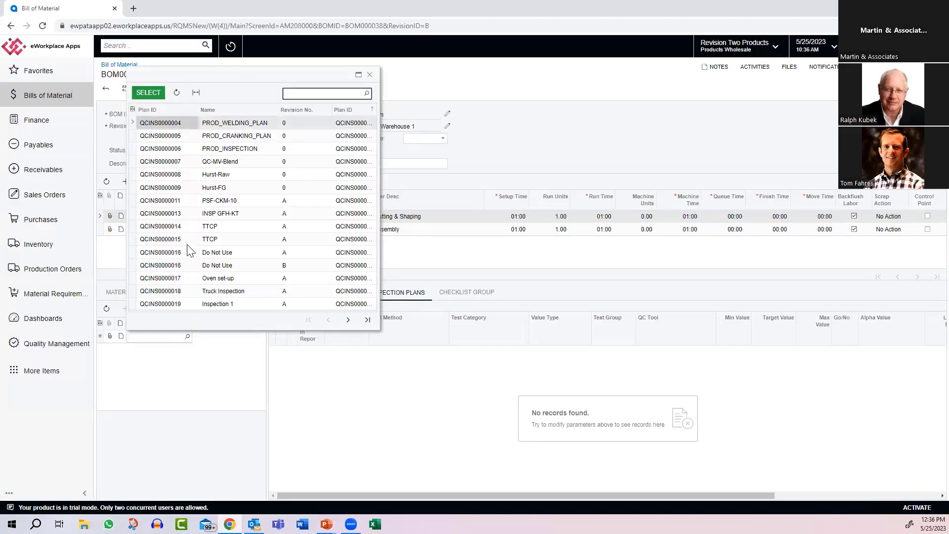
double_click(176, 280)
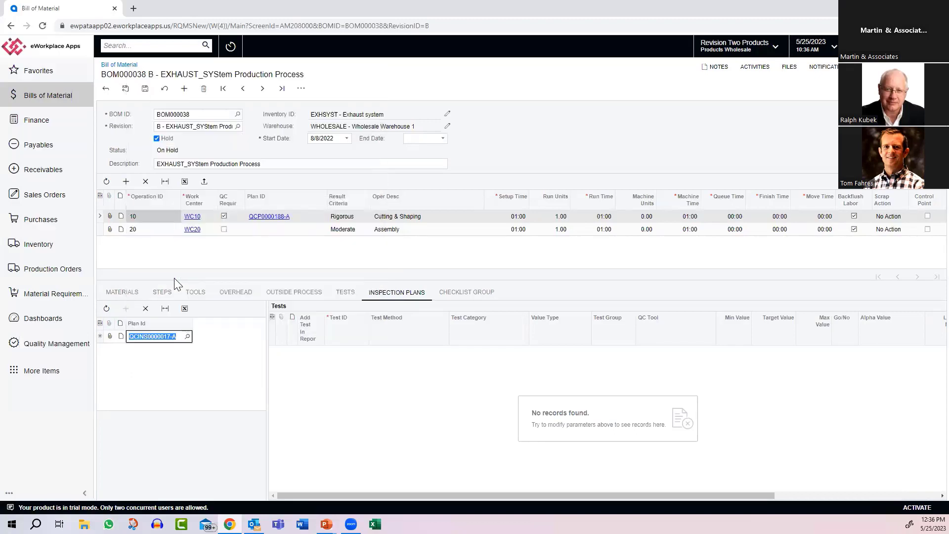
key(Tab)
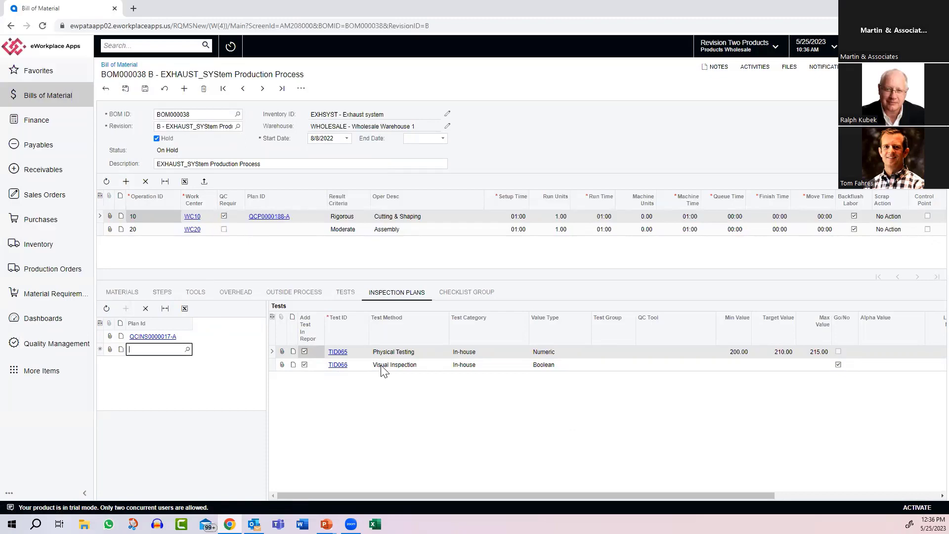
click(159, 140)
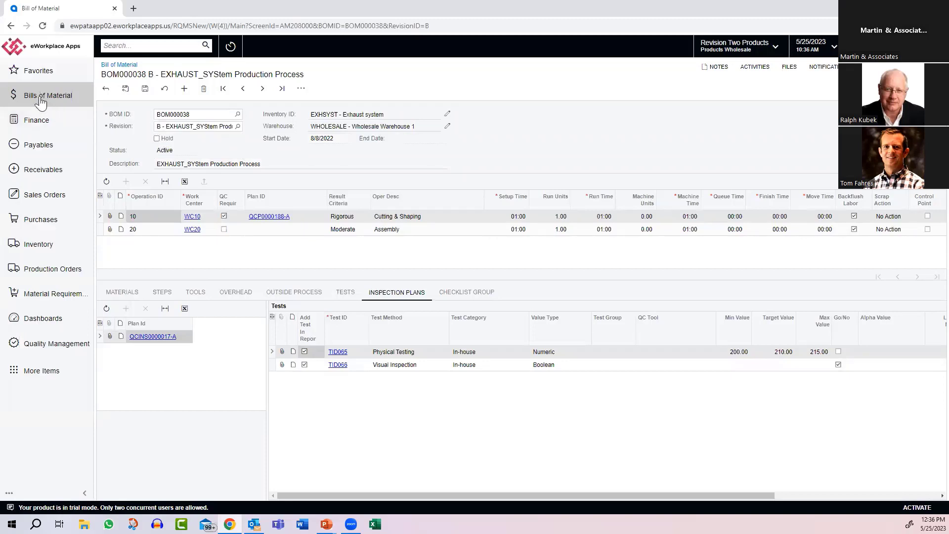
Step: Start a new production order, leaving the bill of material without saving its changes
click(51, 269)
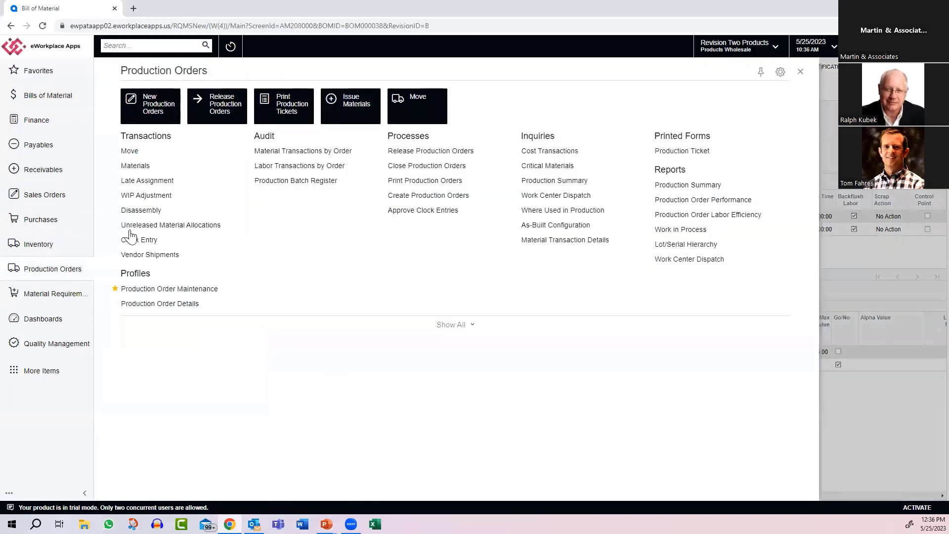
click(156, 110)
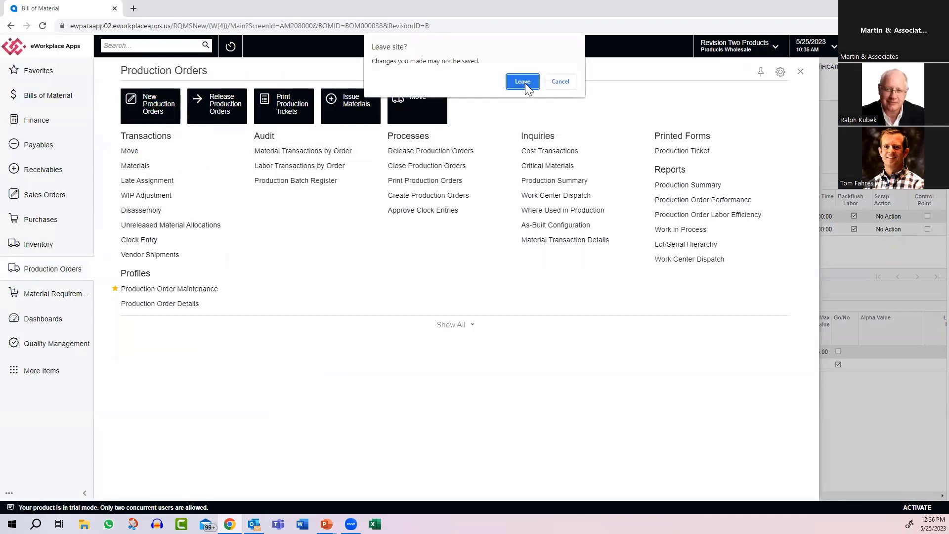
click(525, 82)
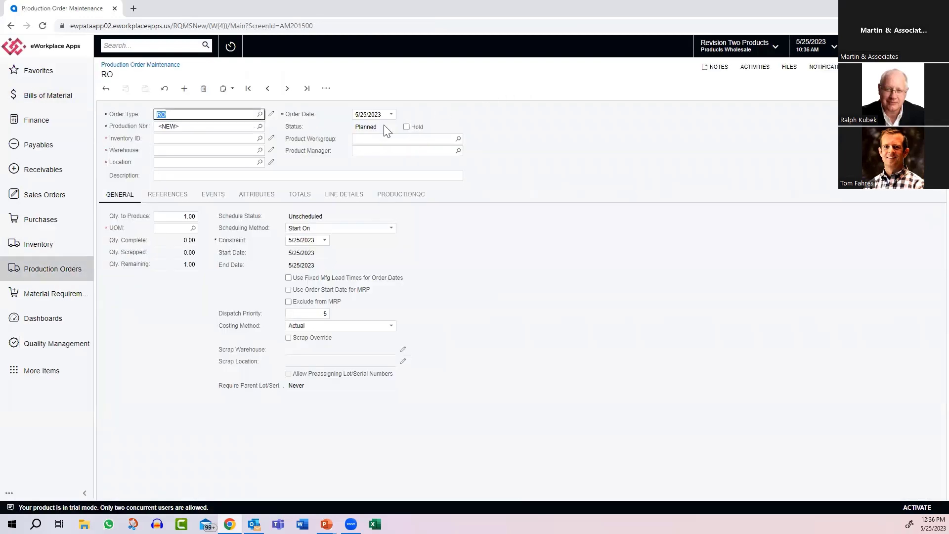
Step: Set the production order's item to EXHSYST with the WHOLESALE warehouse and PRESHIPQC location, and save and release the order
click(179, 141)
text(exh)
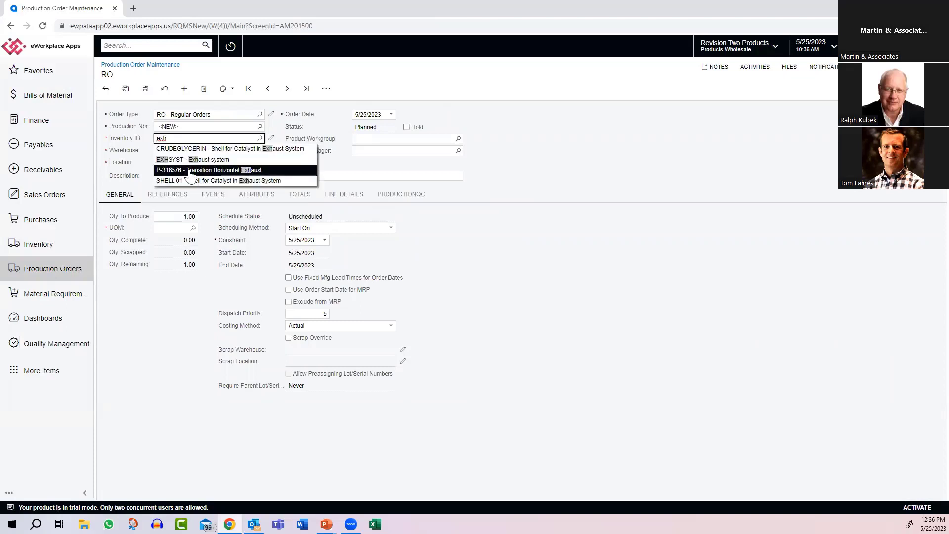
click(194, 165)
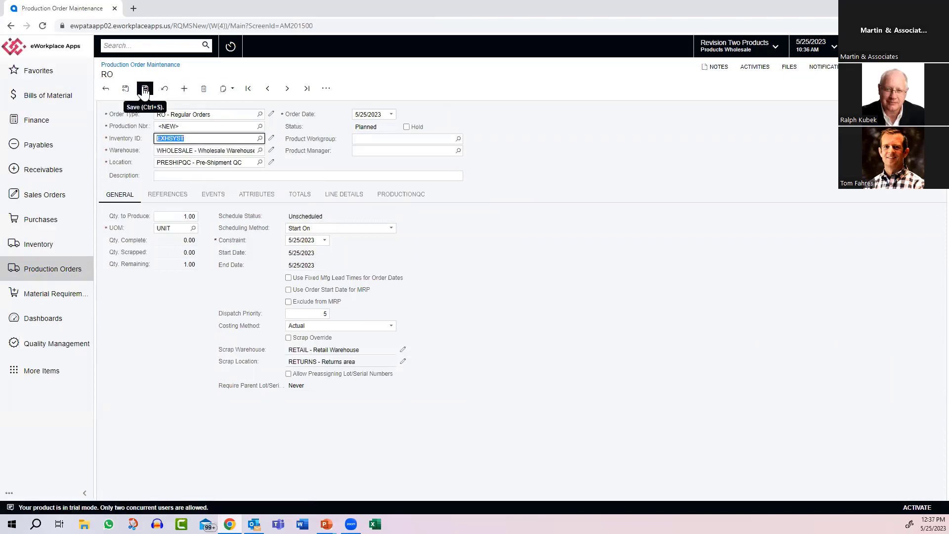
key(Tab)
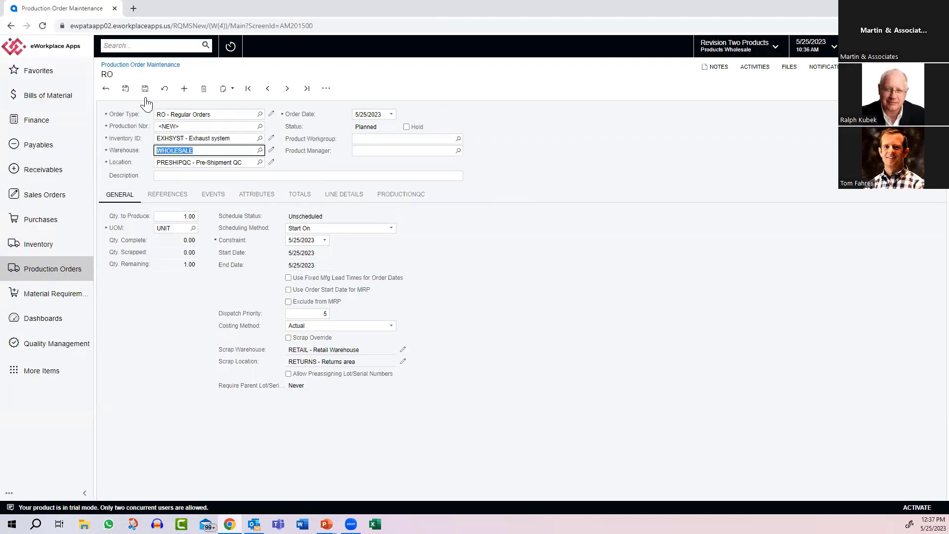
key(Tab)
key(Tab)
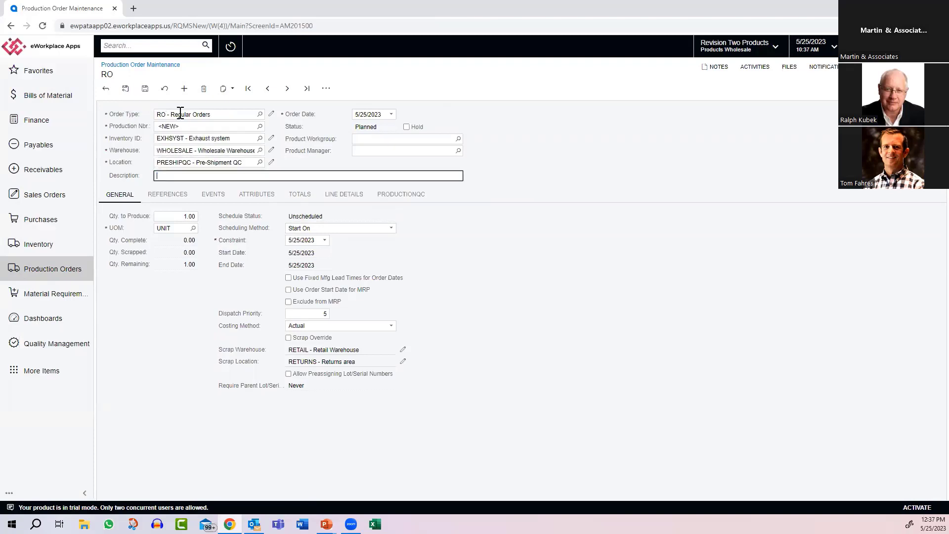
click(146, 90)
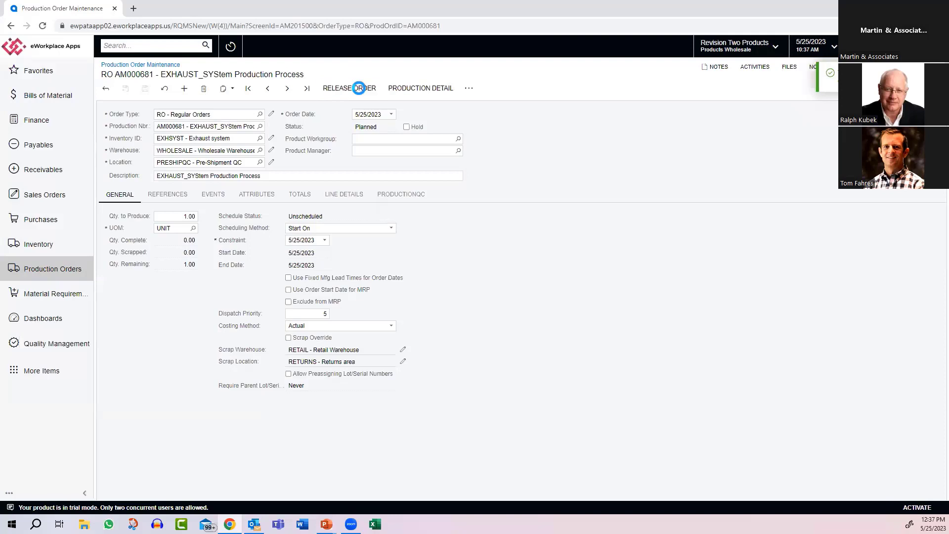
click(359, 88)
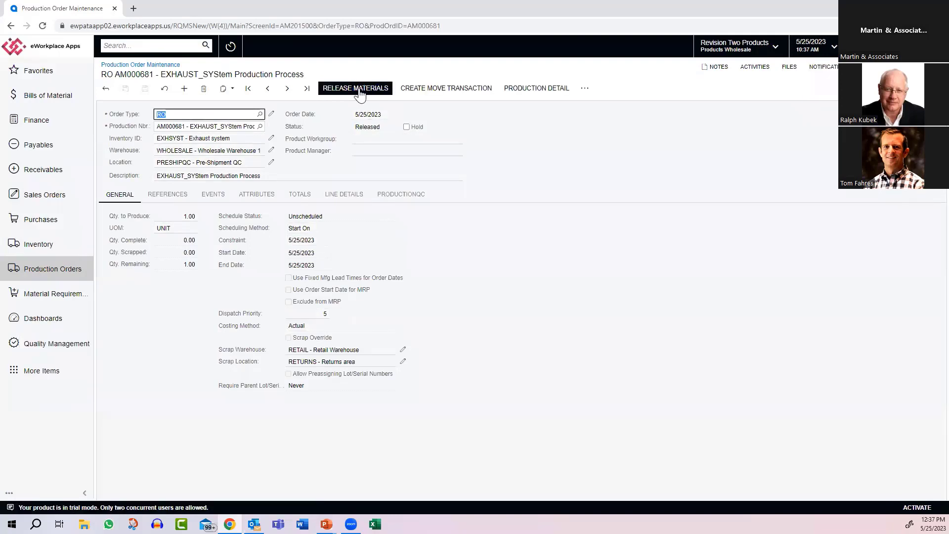
Step: Create a move transaction for the EXHSYST production order, take it off hold and try to release it
click(429, 90)
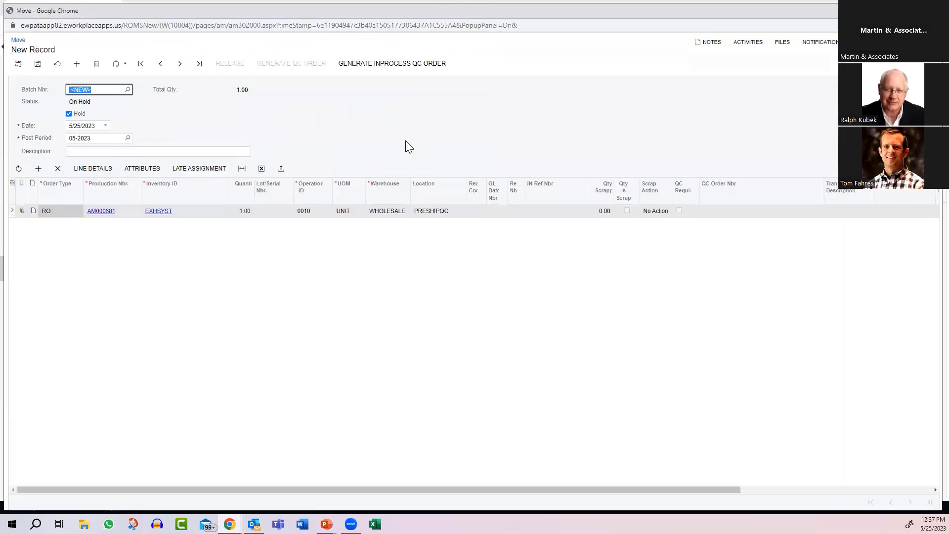
click(68, 113)
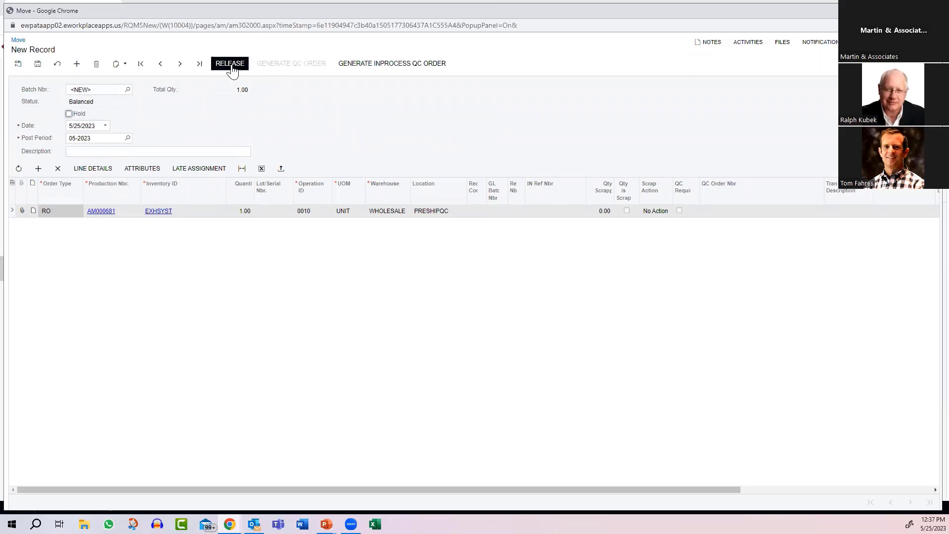
click(231, 65)
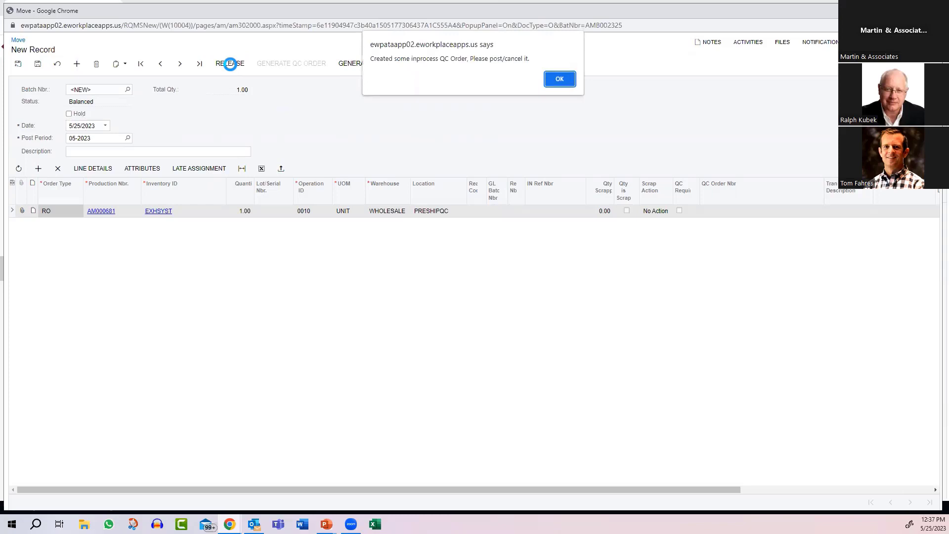
click(559, 80)
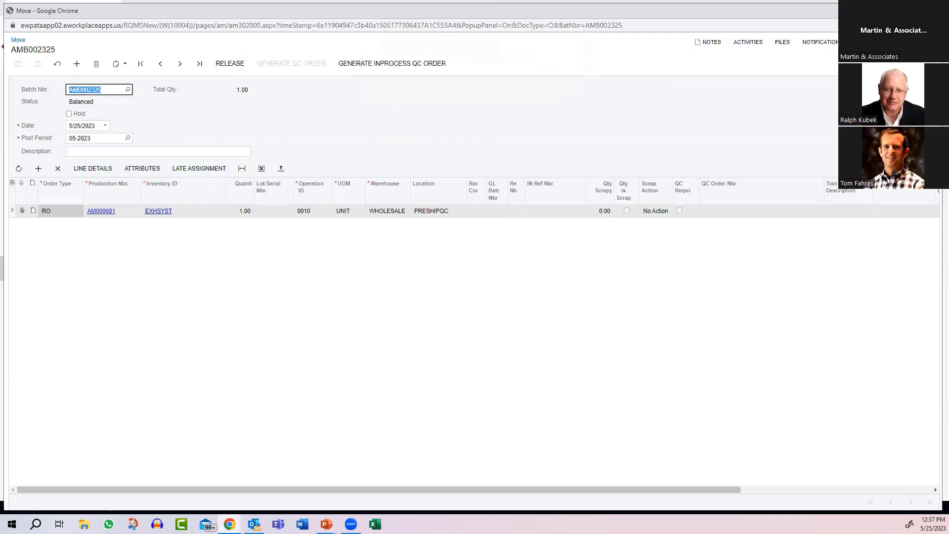
click(930, 10)
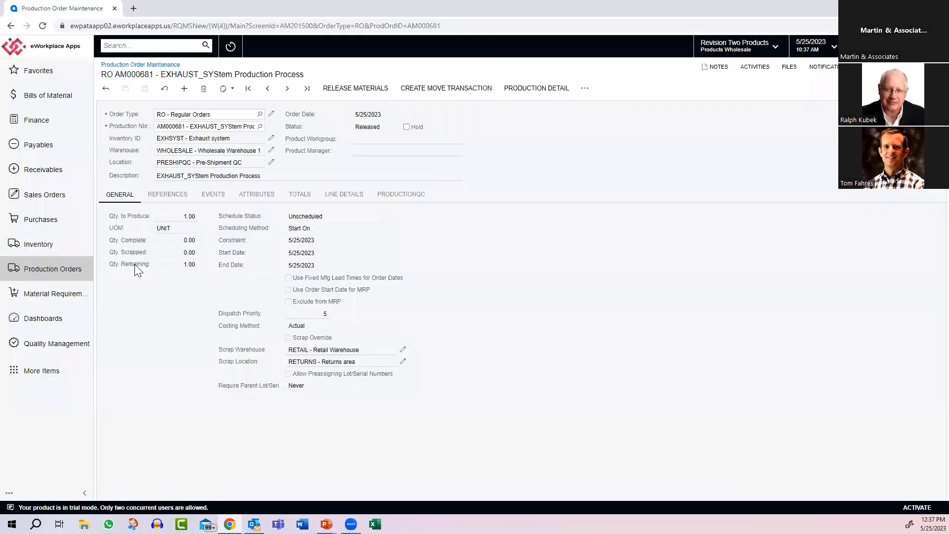
Step: Open the Inspection Dashboard to review the open inspection orders
click(44, 348)
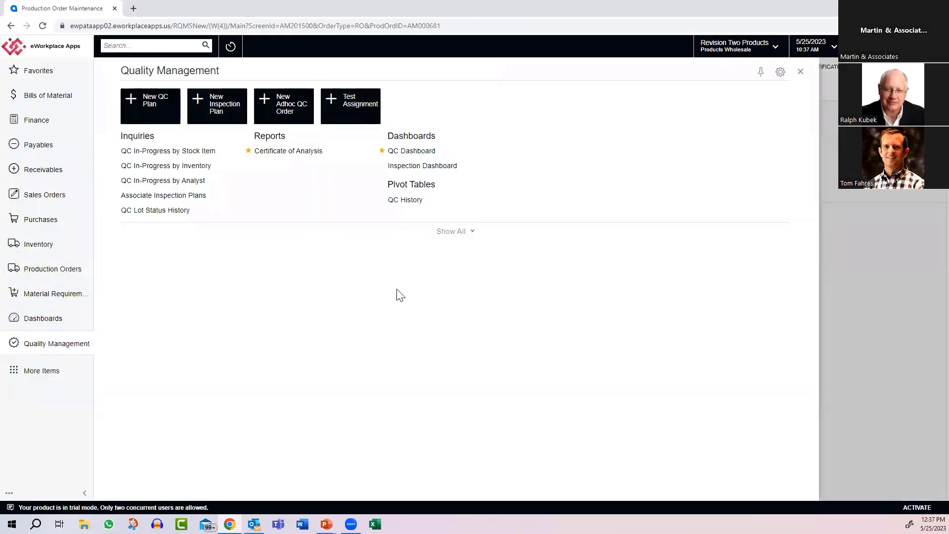
click(458, 233)
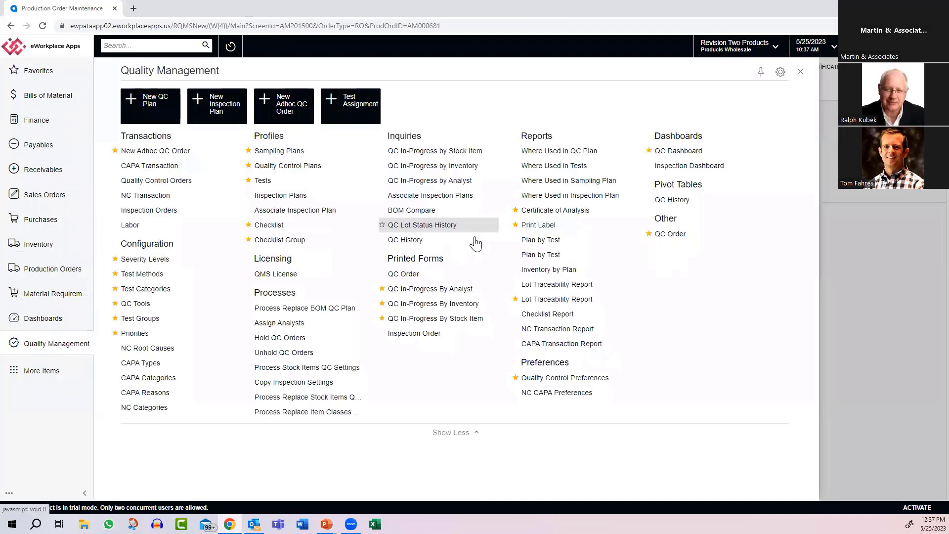
click(677, 166)
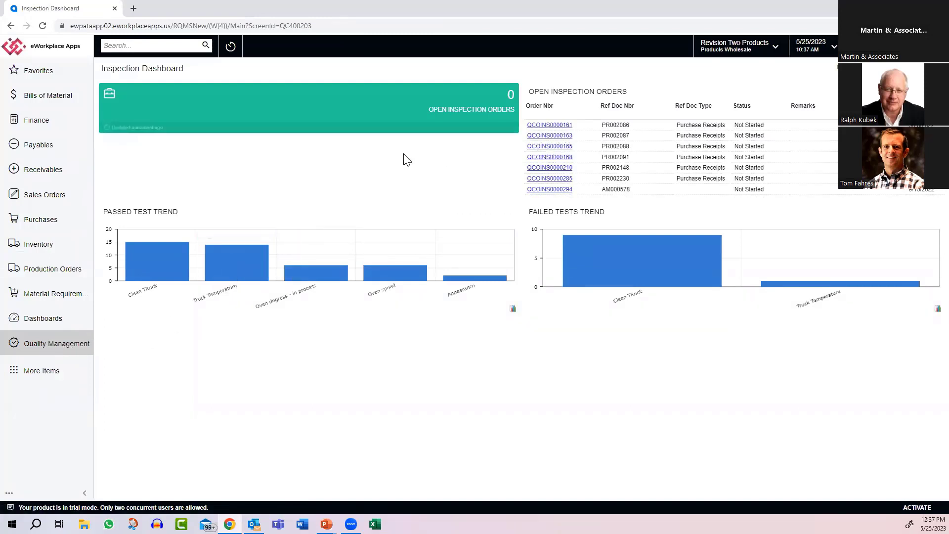
Step: Review the test and vendor trends on the QC Dashboard and open the in-process QC order for EXHSYST
double_click(56, 344)
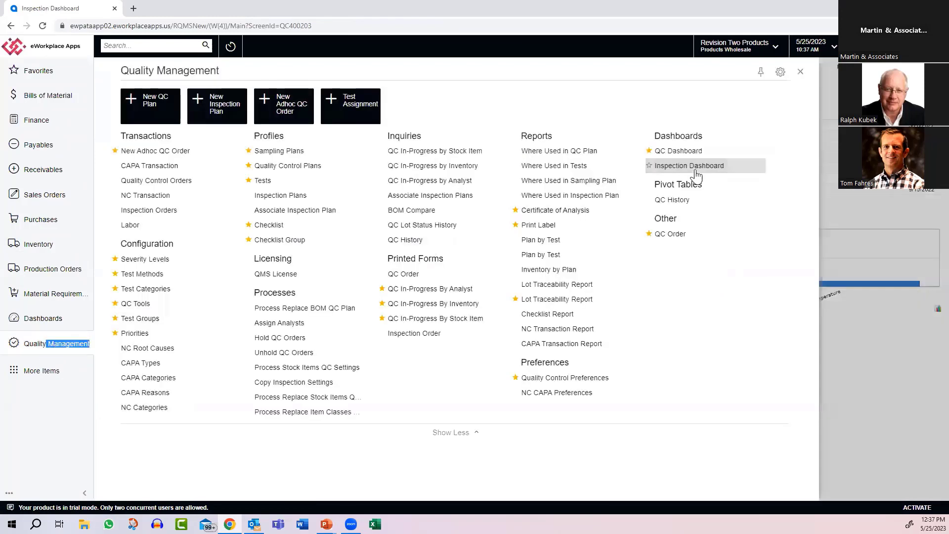
click(694, 153)
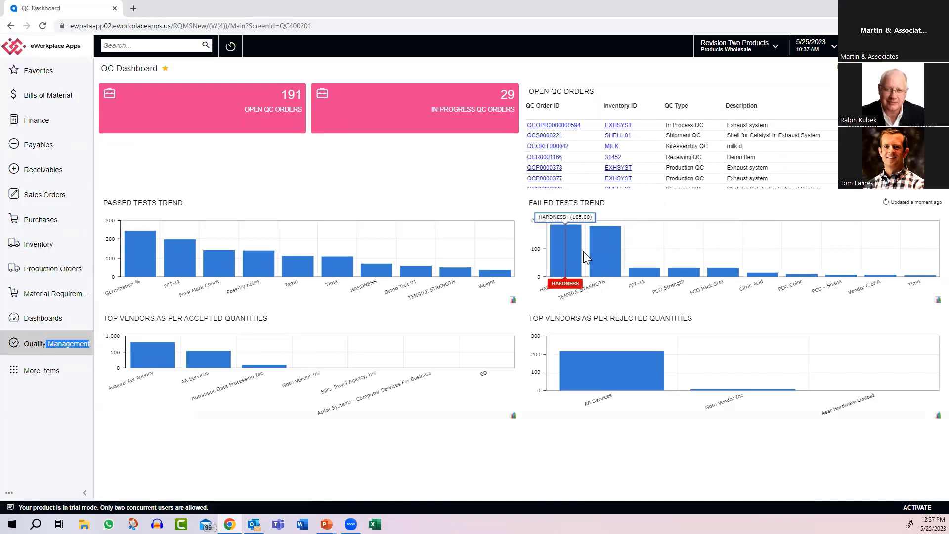
mouse_move(608, 253)
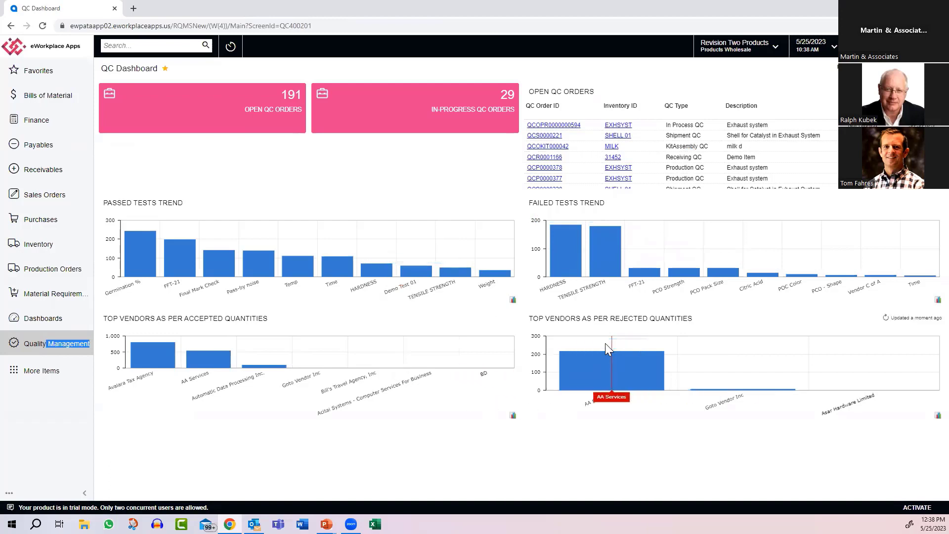
click(570, 125)
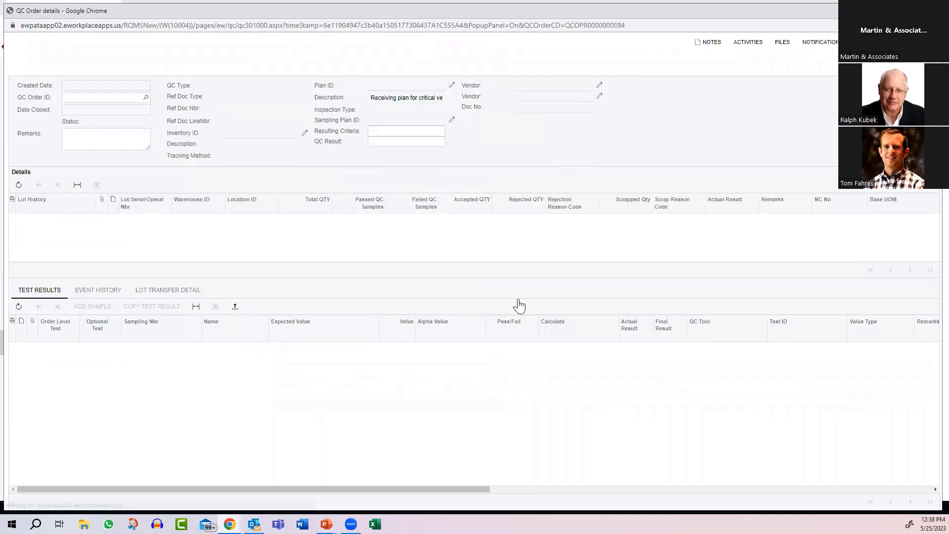
Step: Record a CTR Weight value of 1 for Sample 1 on the in-process QC order, evaluate and post the results, and close the order
click(403, 368)
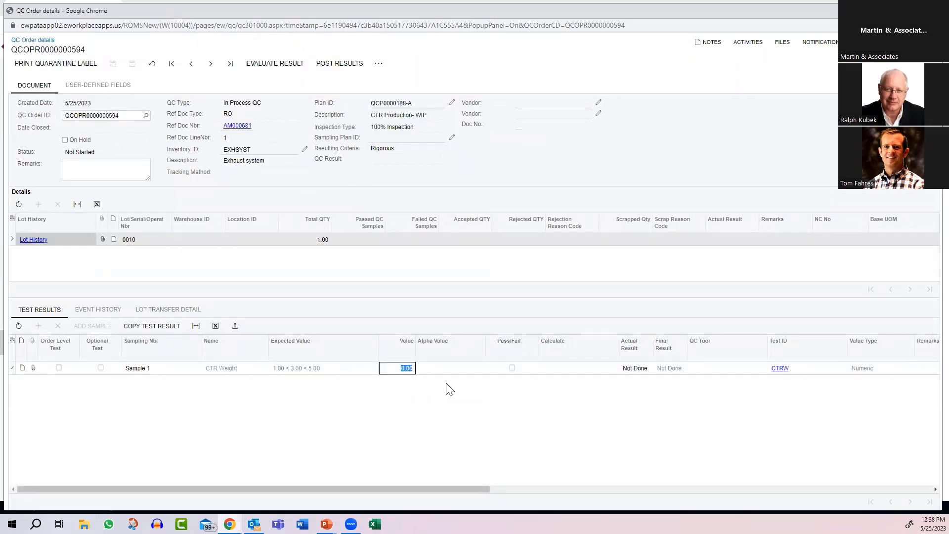
text(1)
key(Tab)
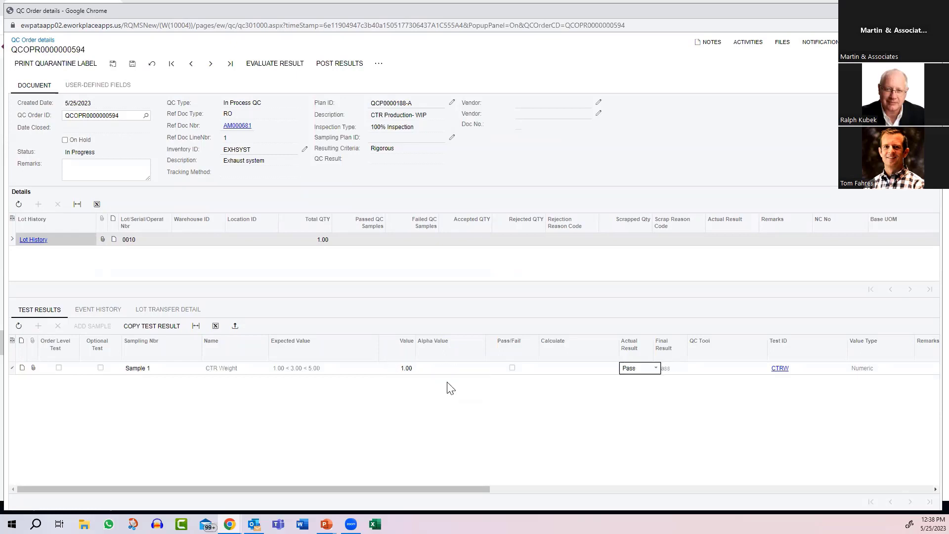
click(266, 67)
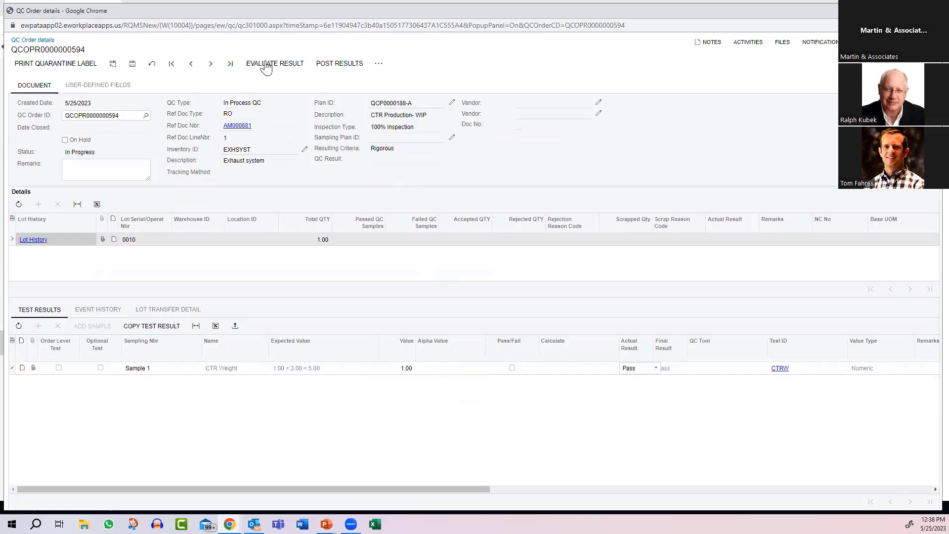
click(336, 69)
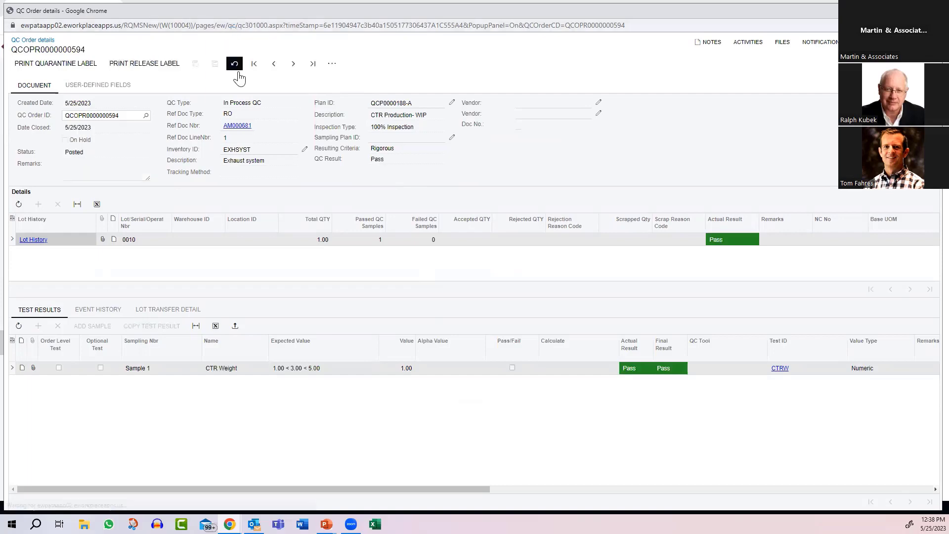
click(932, 10)
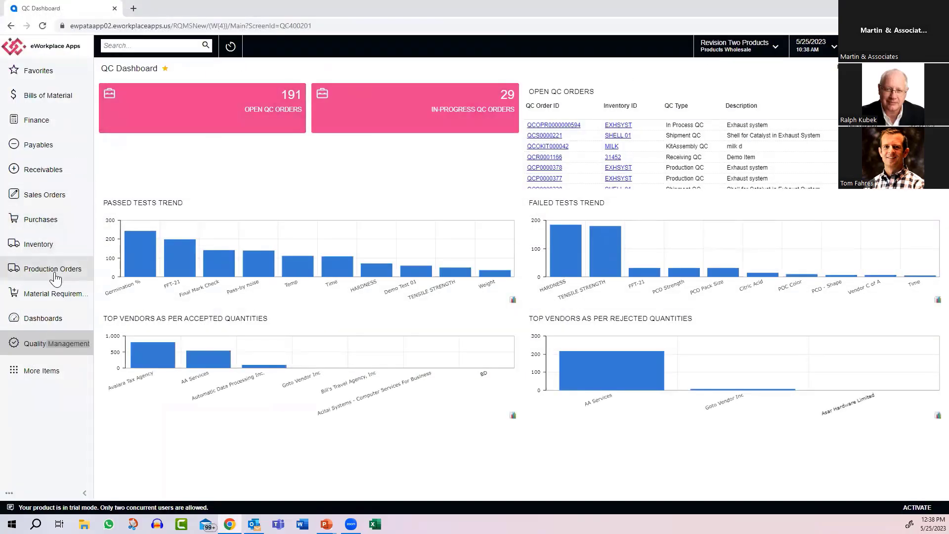
Step: Open the newest EXHSYST production order, dated 5/25/2023, and create and release its move transaction for operation 0010
click(49, 269)
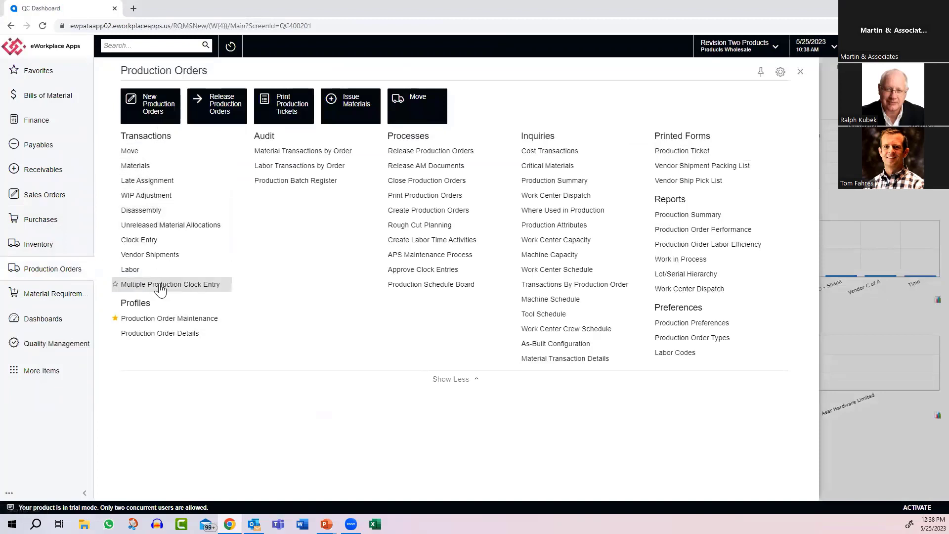
click(159, 321)
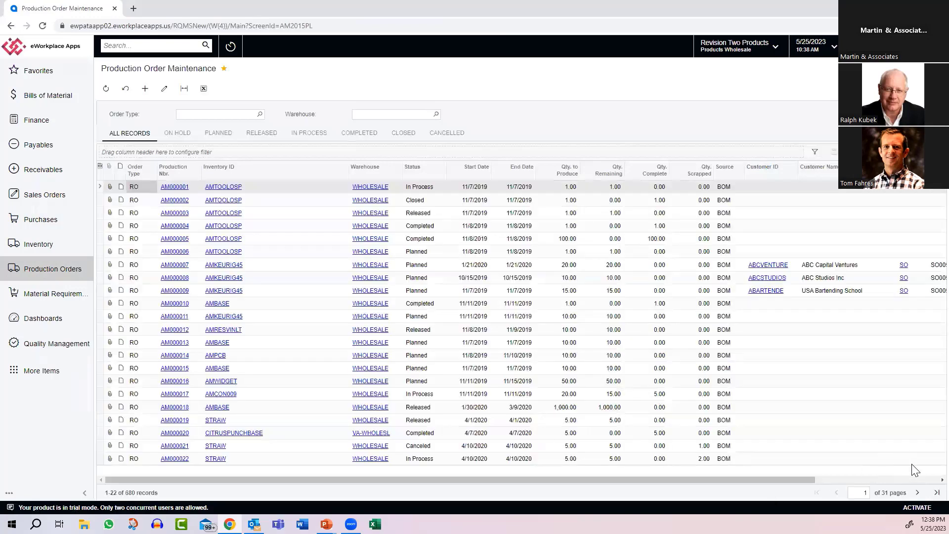
click(929, 493)
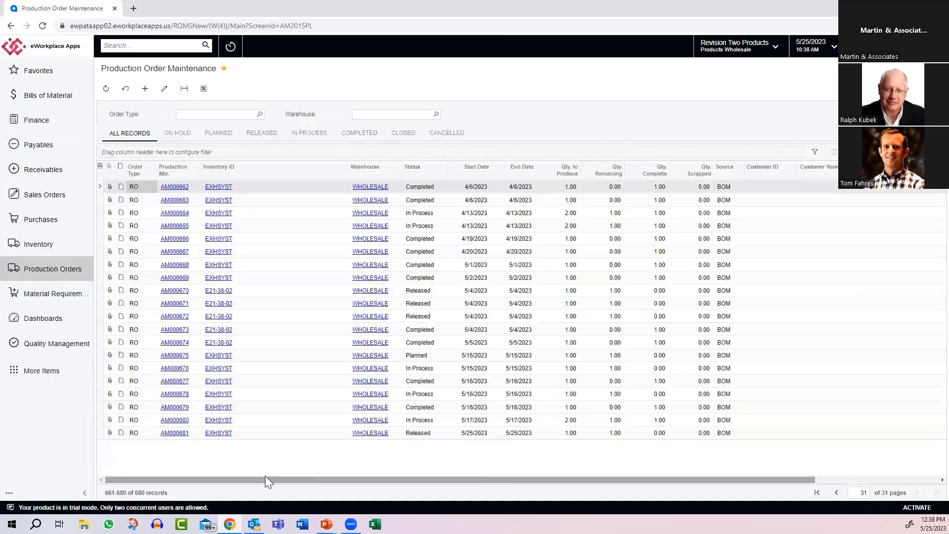
click(175, 433)
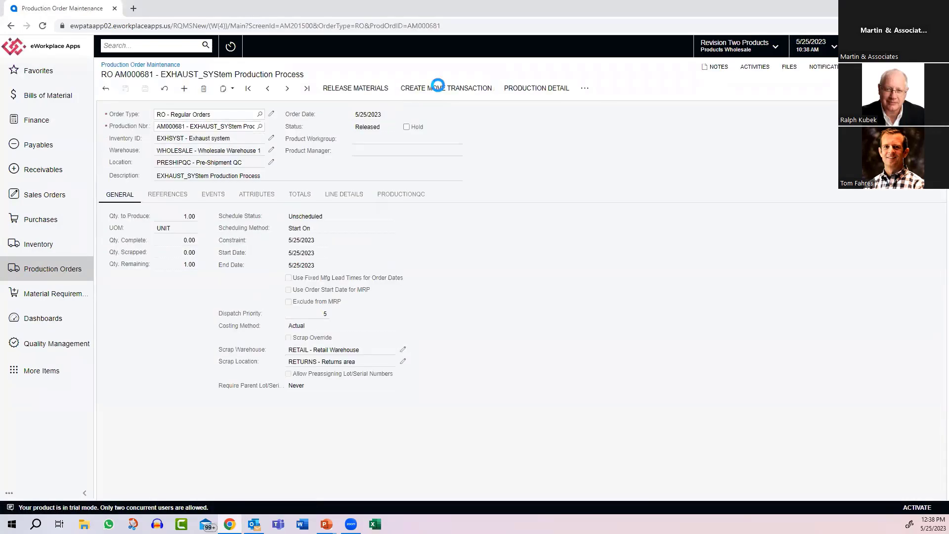
click(438, 88)
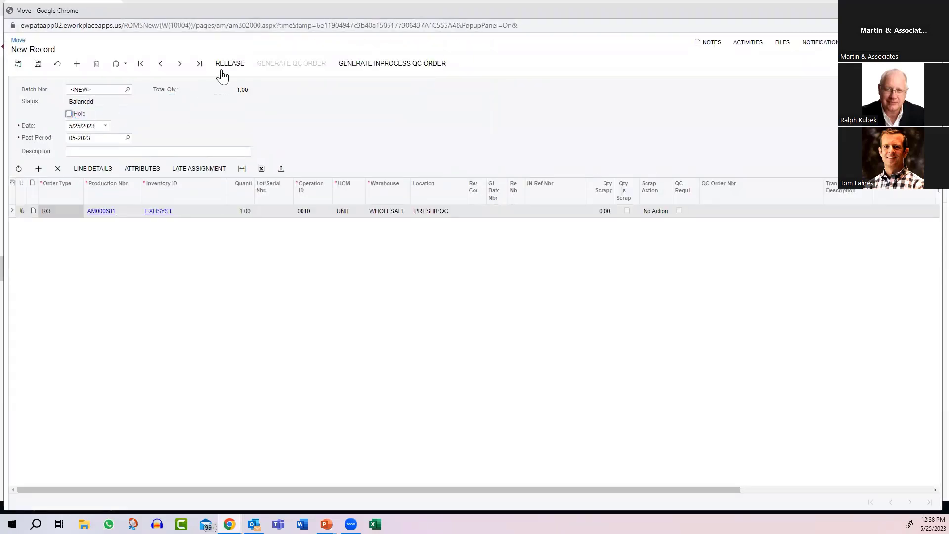
click(224, 68)
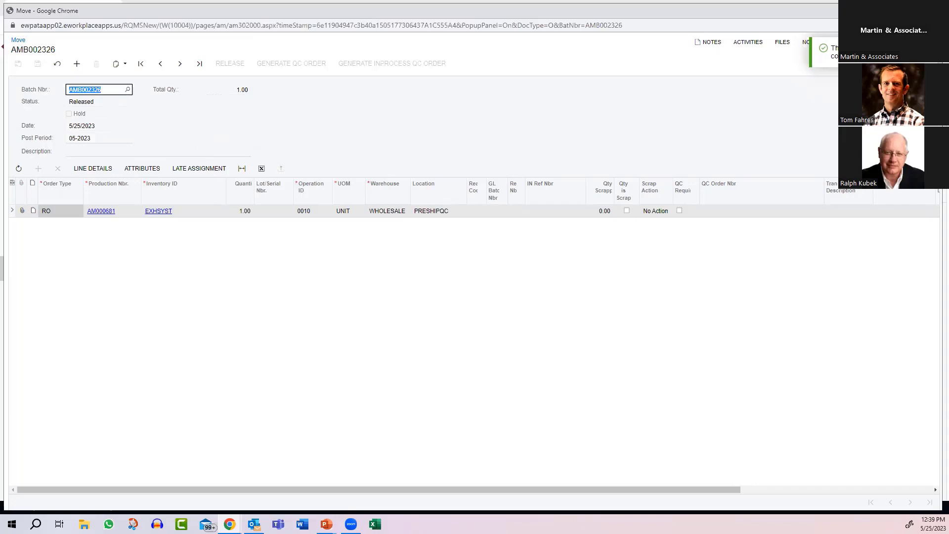
click(931, 10)
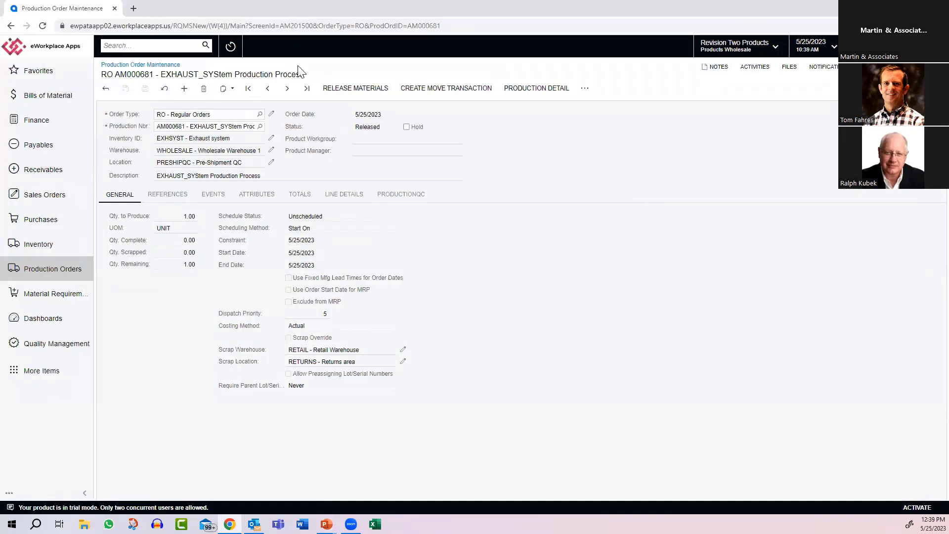
Step: Create a move transaction for operation 0020 of the EXHSYST production order, take it off hold and release it
click(424, 92)
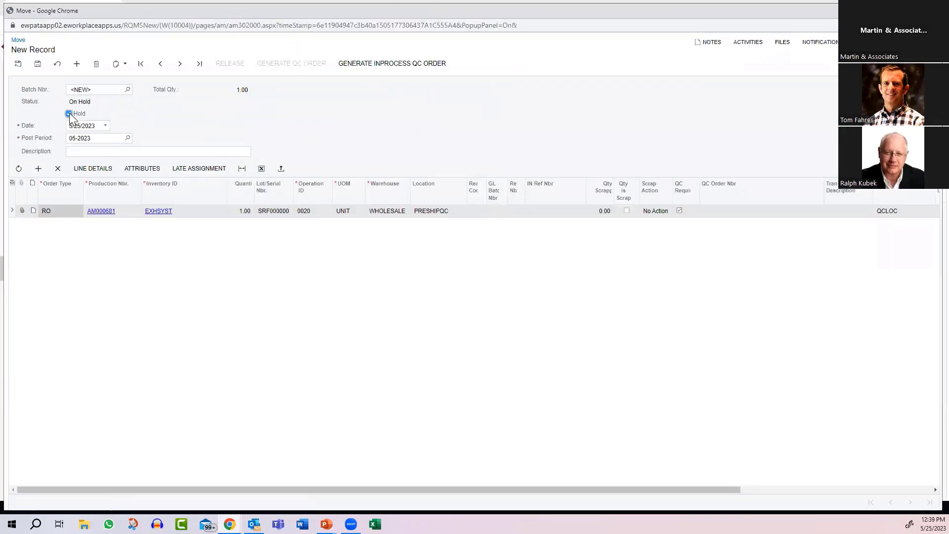
click(69, 114)
click(227, 65)
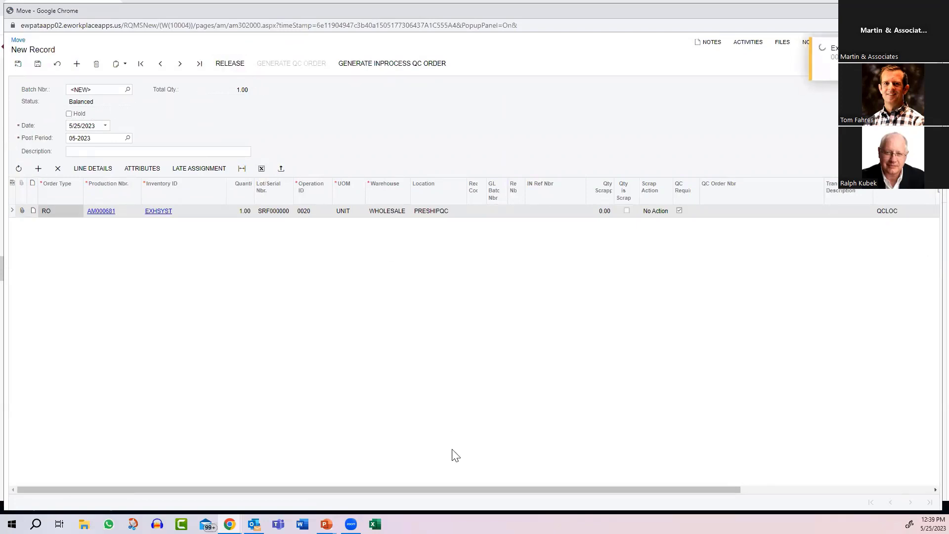
Step: Open the move's production QC order, record Pass-by noise as 10, pass the Final Mark Check and evaluate the results
drag(513, 491, 657, 501)
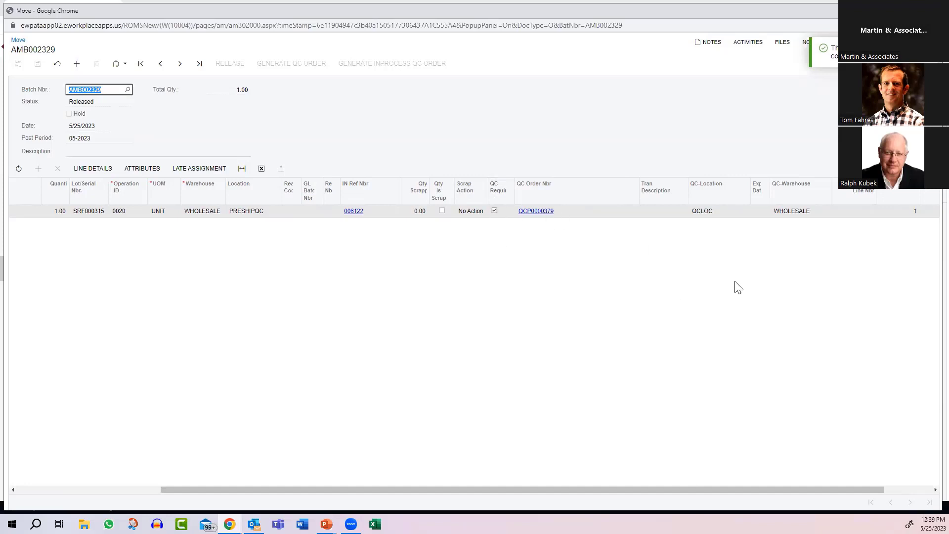
click(535, 210)
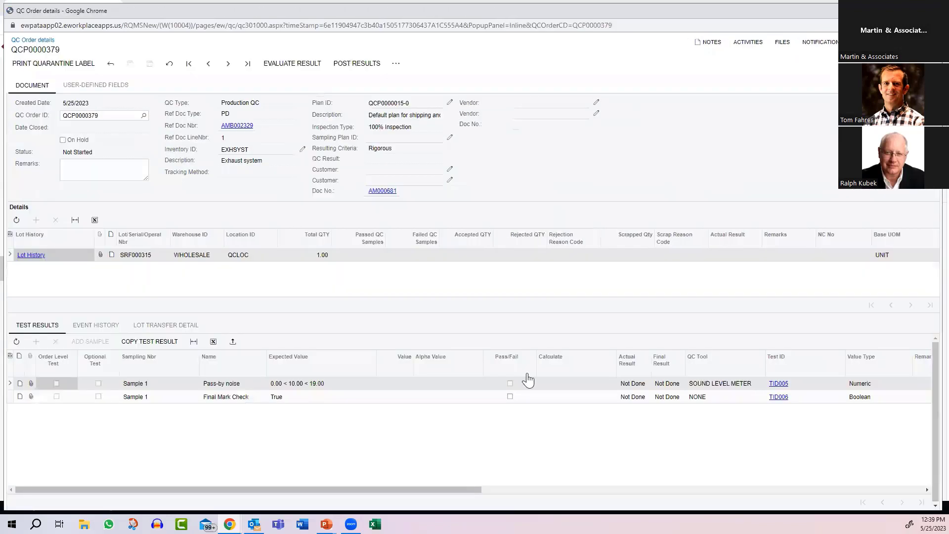
click(405, 387)
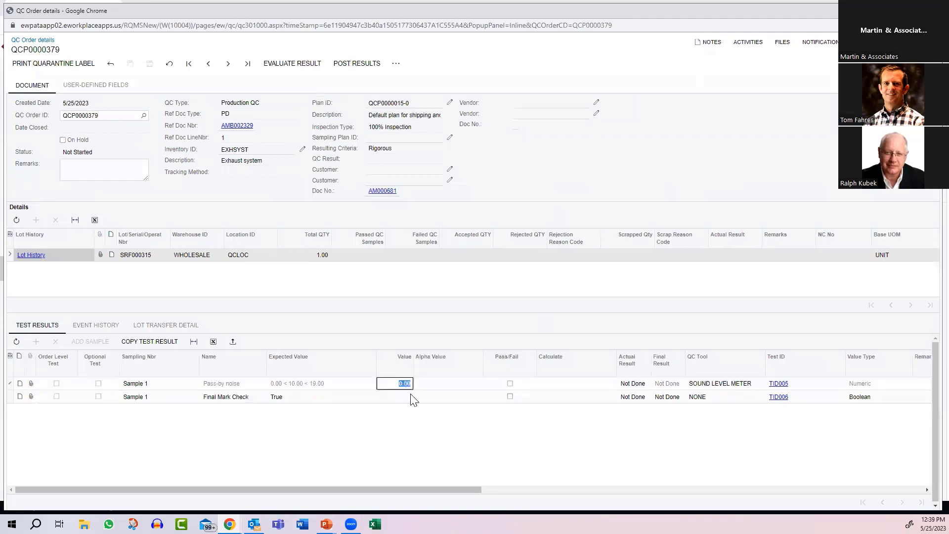
text(10)
key(Tab)
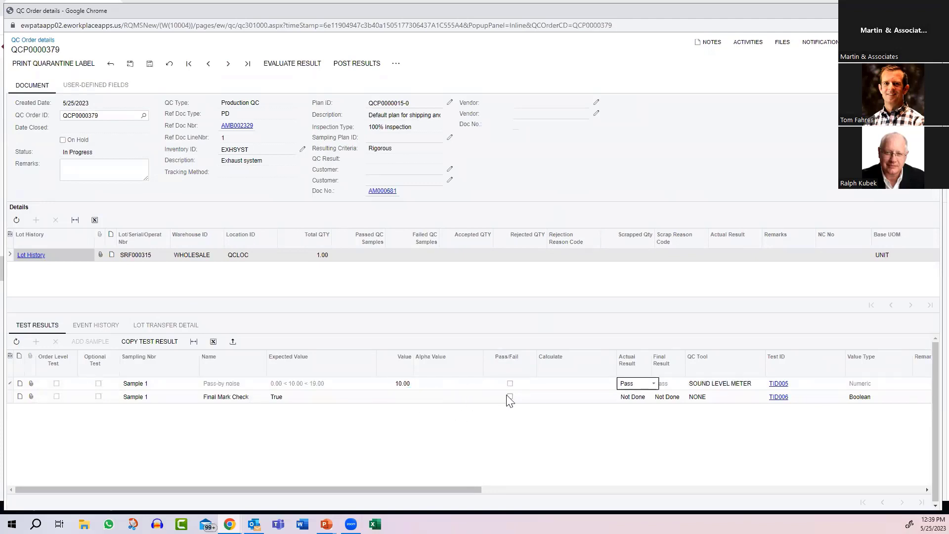
click(510, 397)
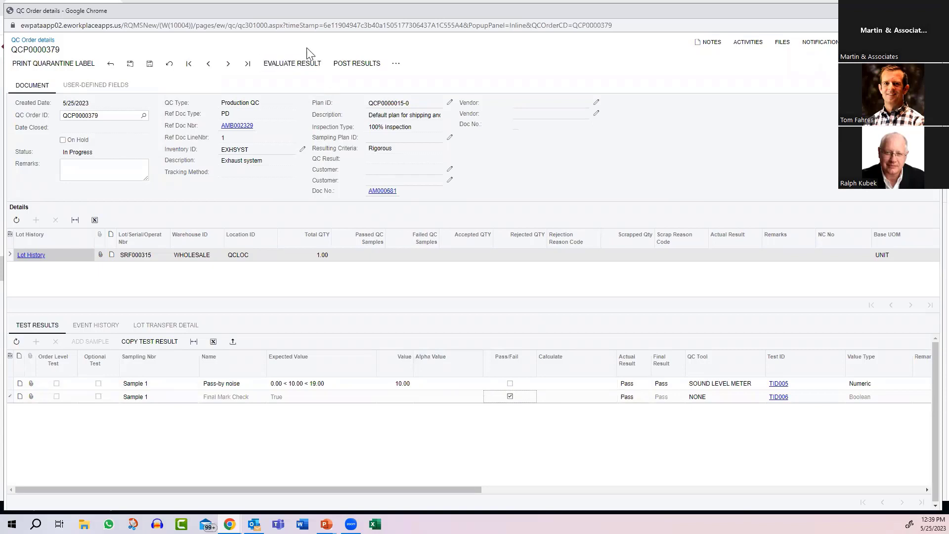
click(297, 64)
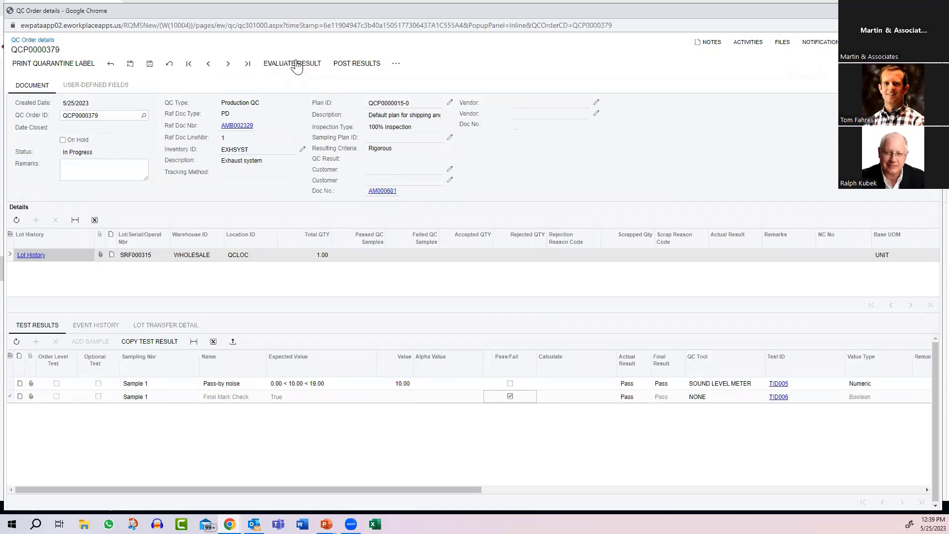
Step: Post the QC results with 1 accepted unit going to the PRESHIPQC location in the WHOLESALE warehouse, and close the QC windows
click(365, 64)
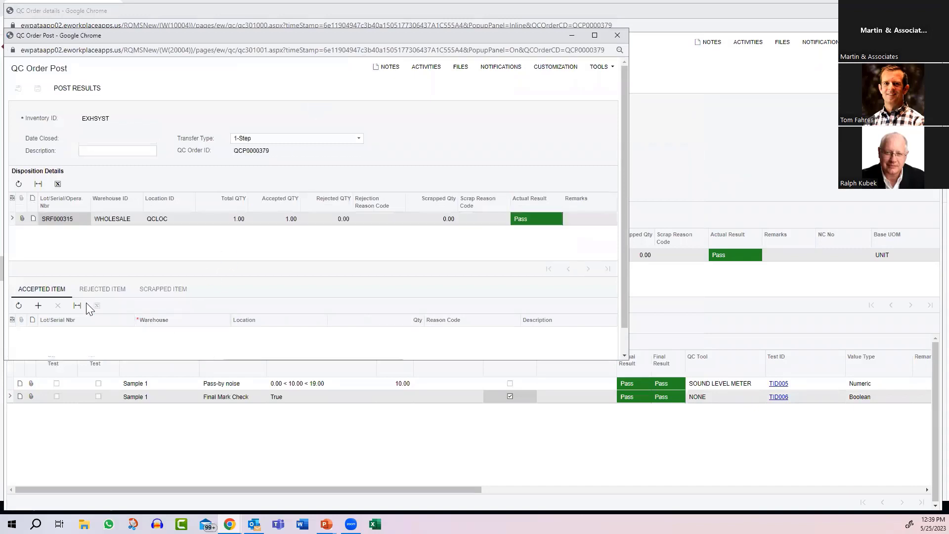
click(38, 305)
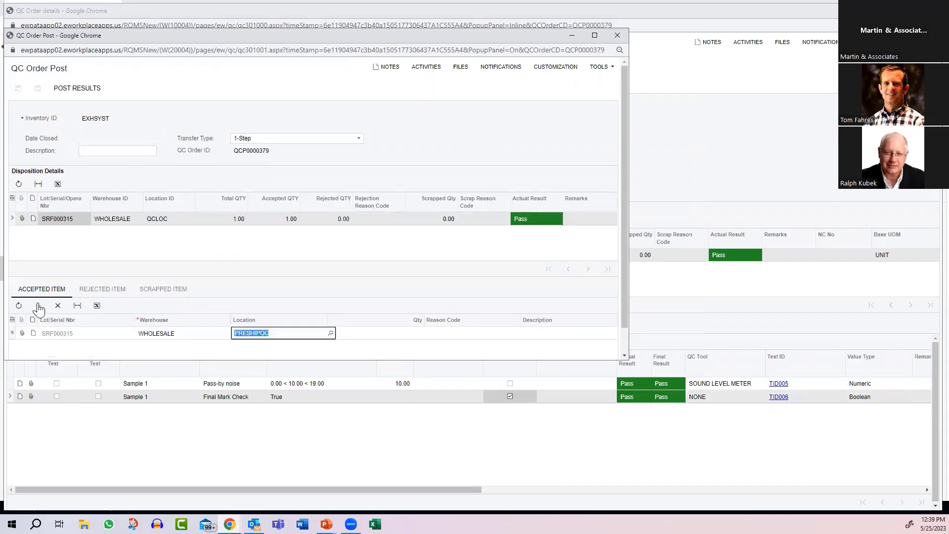
key(Tab)
text(1)
key(Tab)
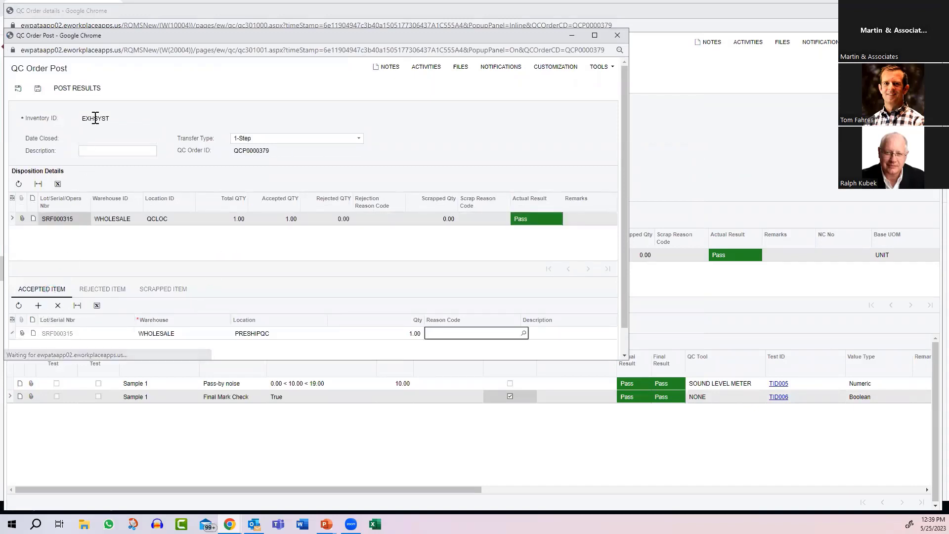
click(76, 90)
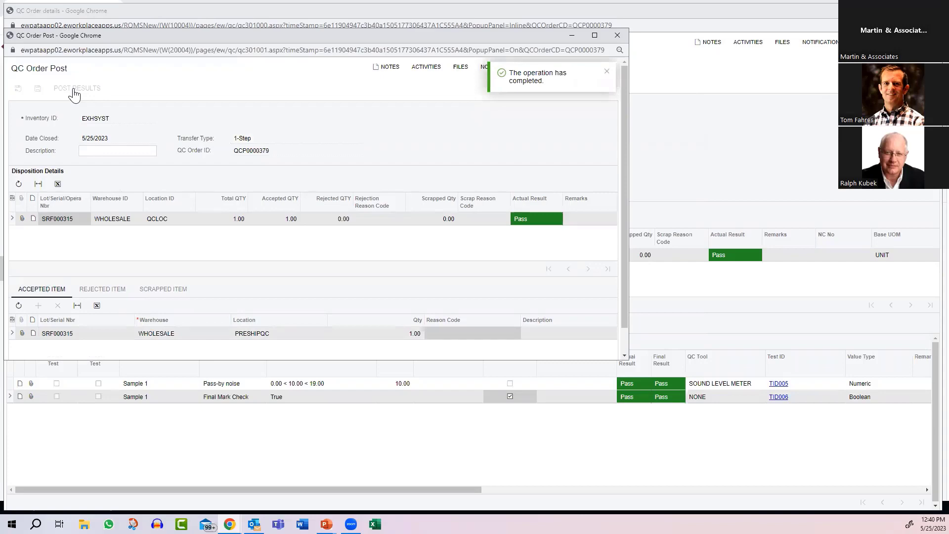
click(617, 35)
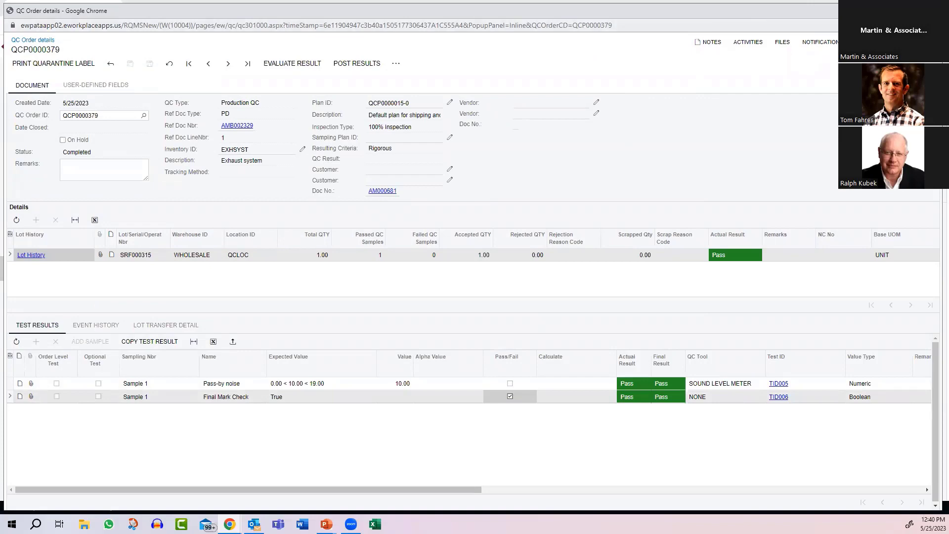
click(931, 10)
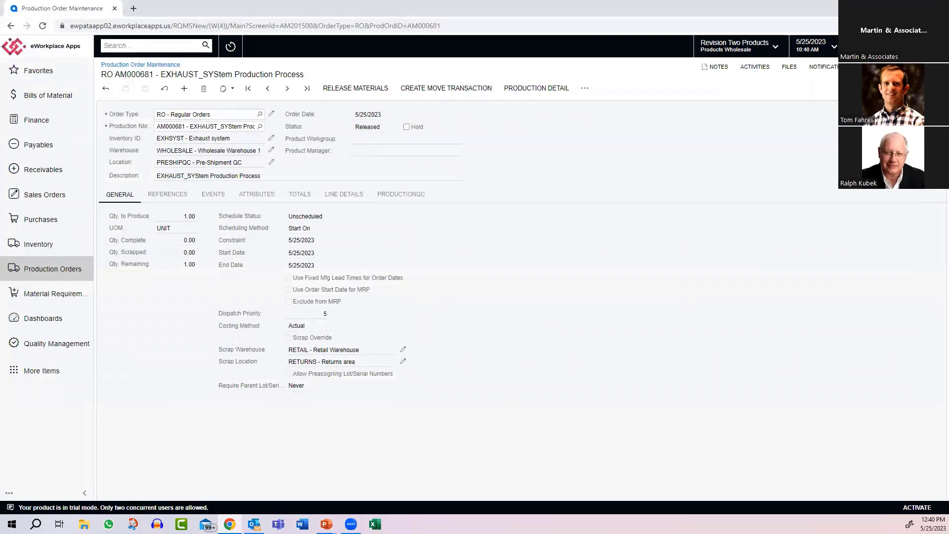
Step: Run the Certificate of Analysis report for shipment QC order QCS0000219
click(42, 349)
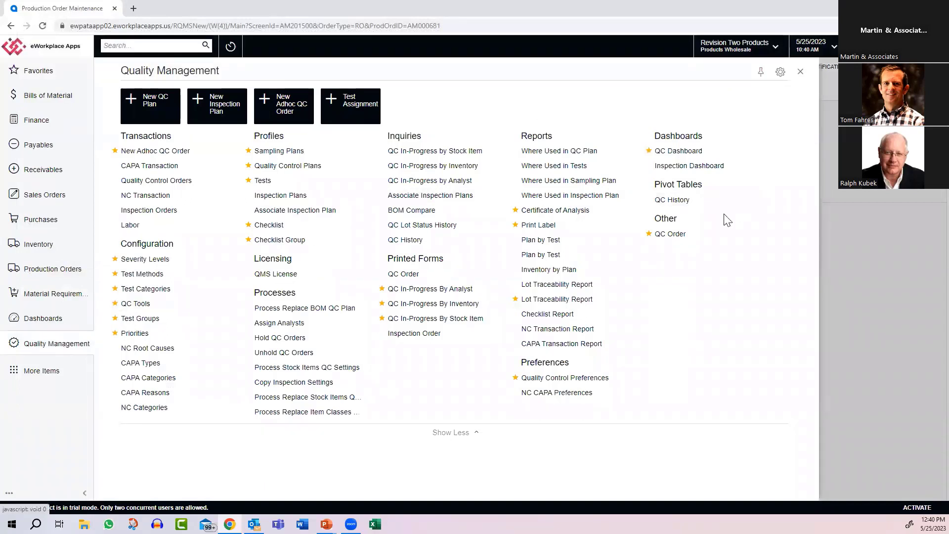
click(568, 214)
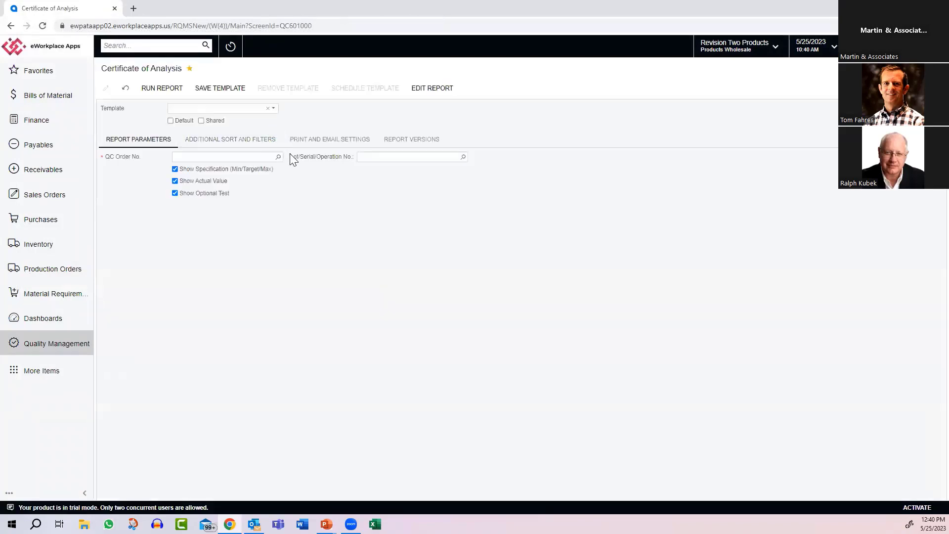
click(278, 157)
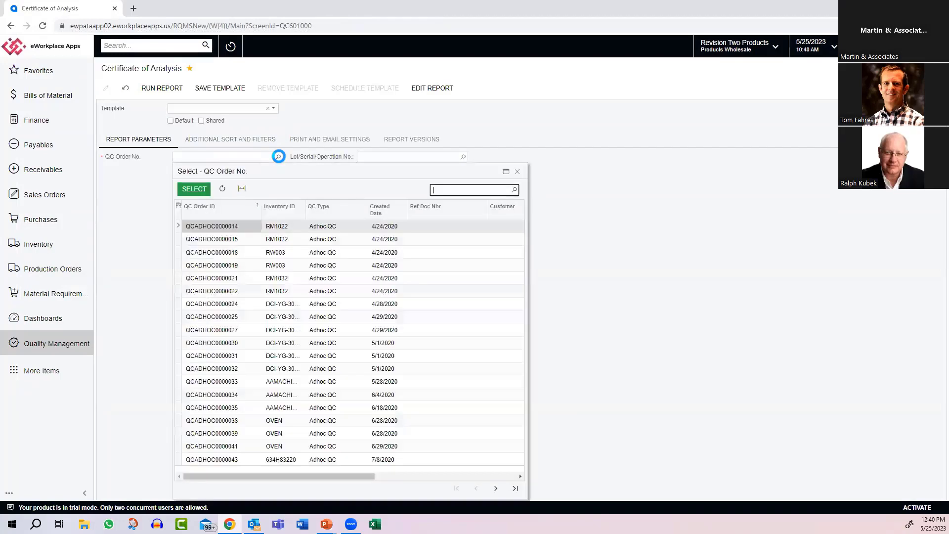
click(514, 488)
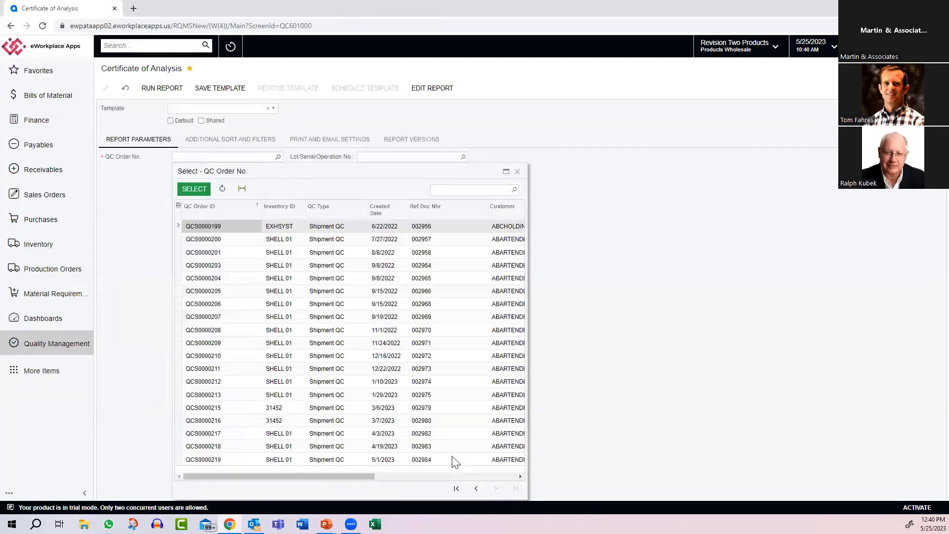
double_click(195, 461)
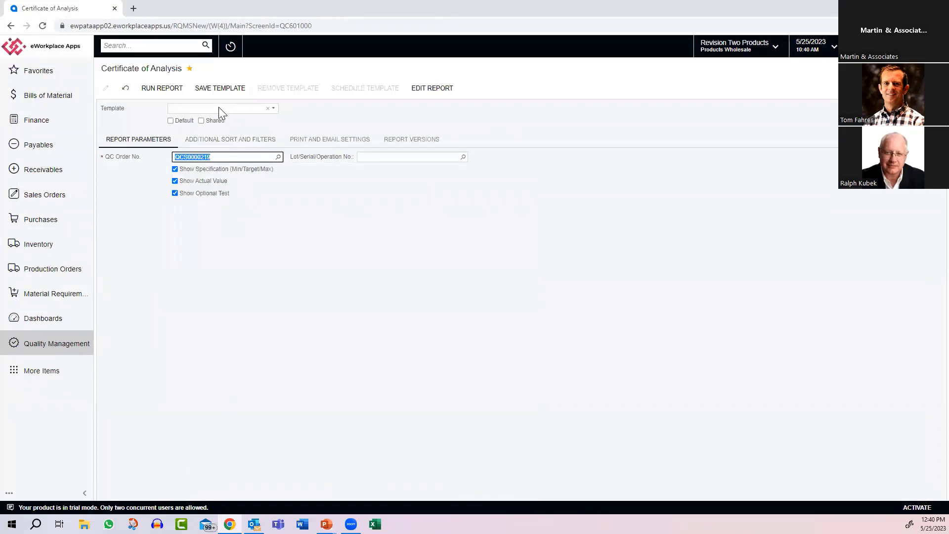
click(165, 91)
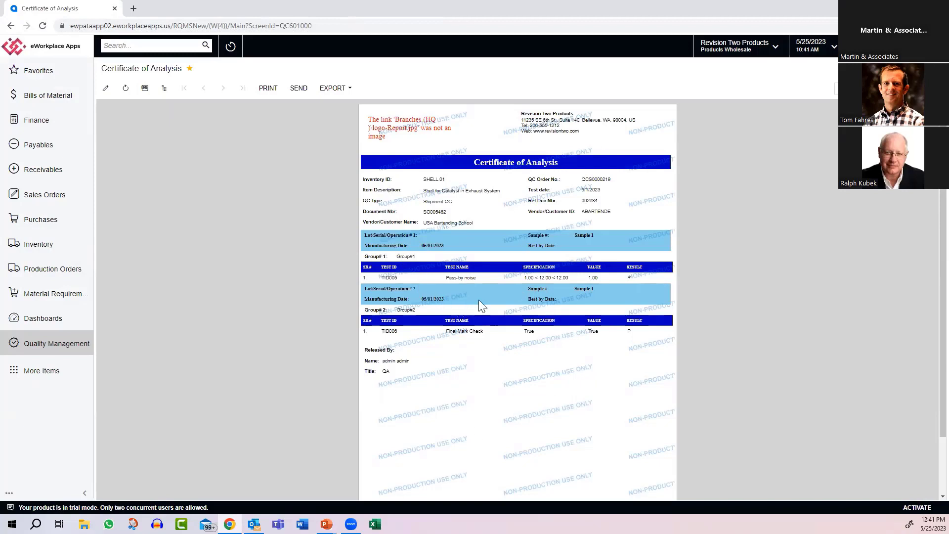
Step: Open the Lot Traceability Report and select inventory item CRUDEGLYCERIN with lot number LREX000003
click(50, 346)
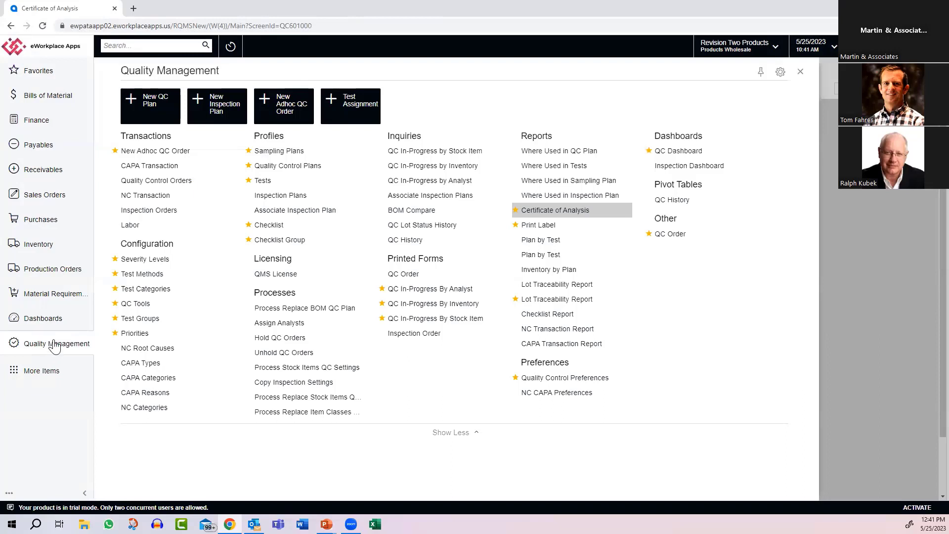
click(550, 303)
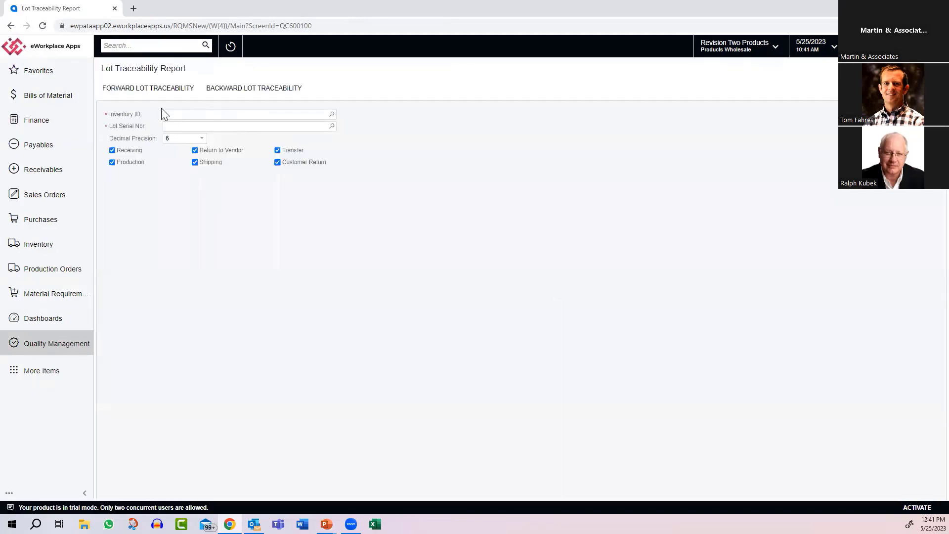
click(168, 113)
text(cred)
key(BackSpace)
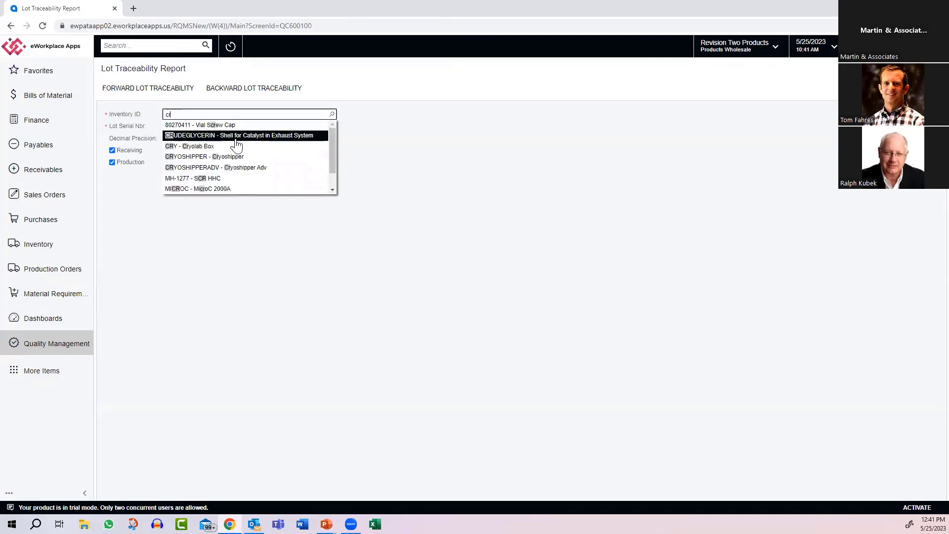
click(229, 136)
click(187, 127)
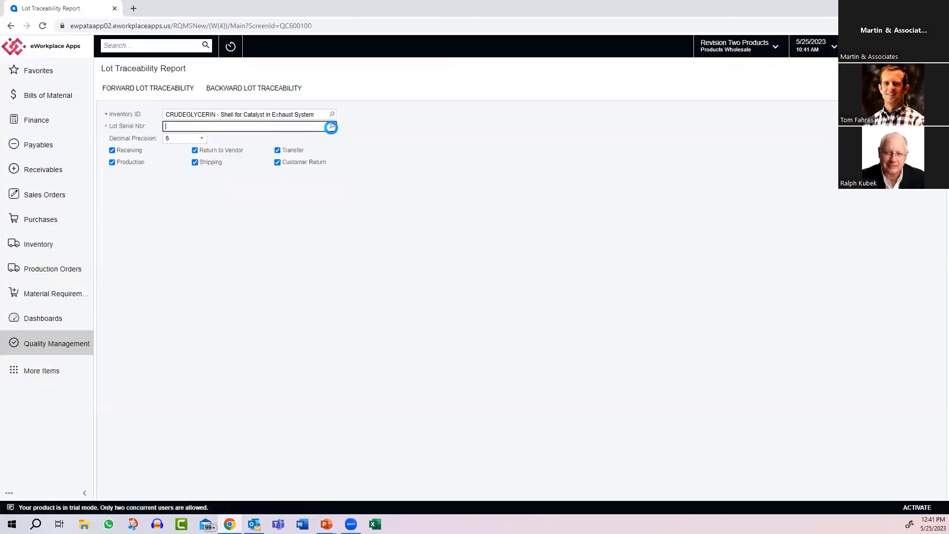
click(332, 126)
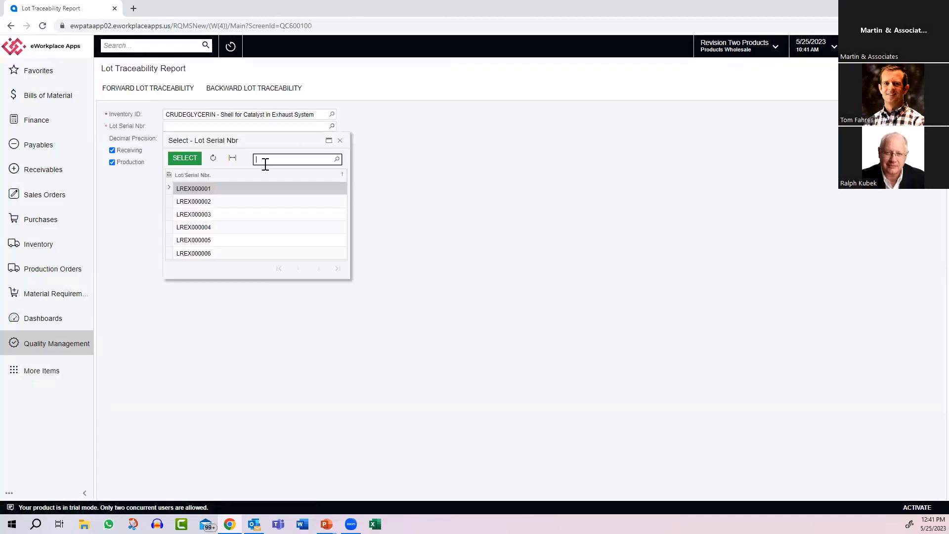
double_click(197, 218)
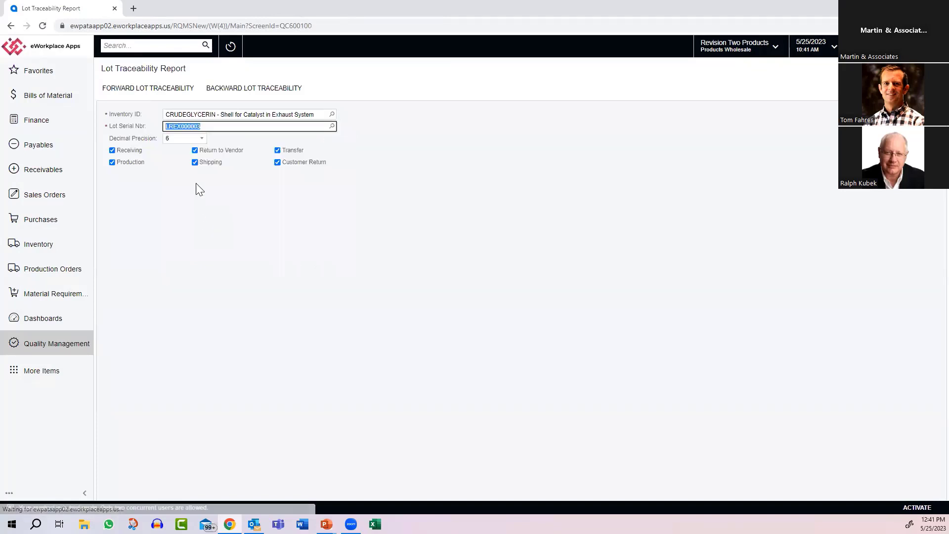
Step: Run the backward lot traceability report for the selected lot and review both of its pages
click(227, 91)
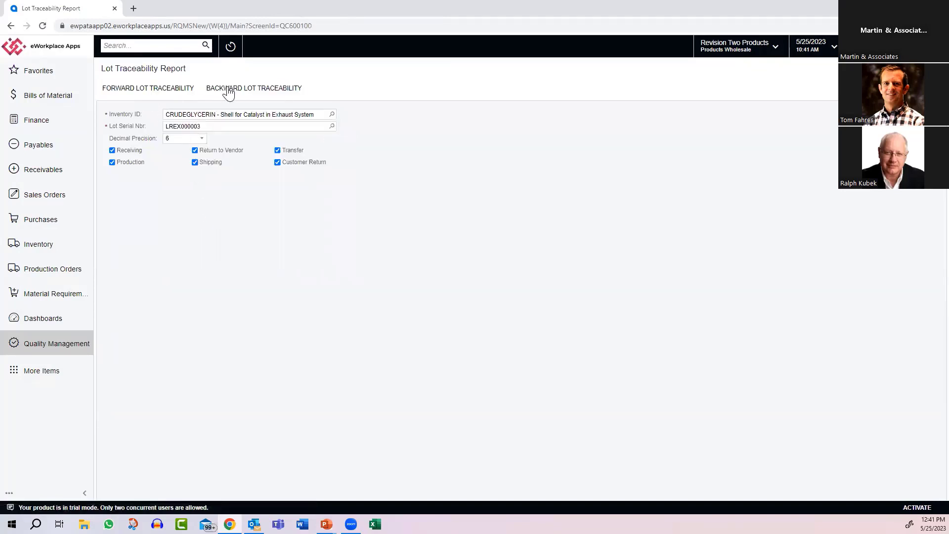
click(227, 89)
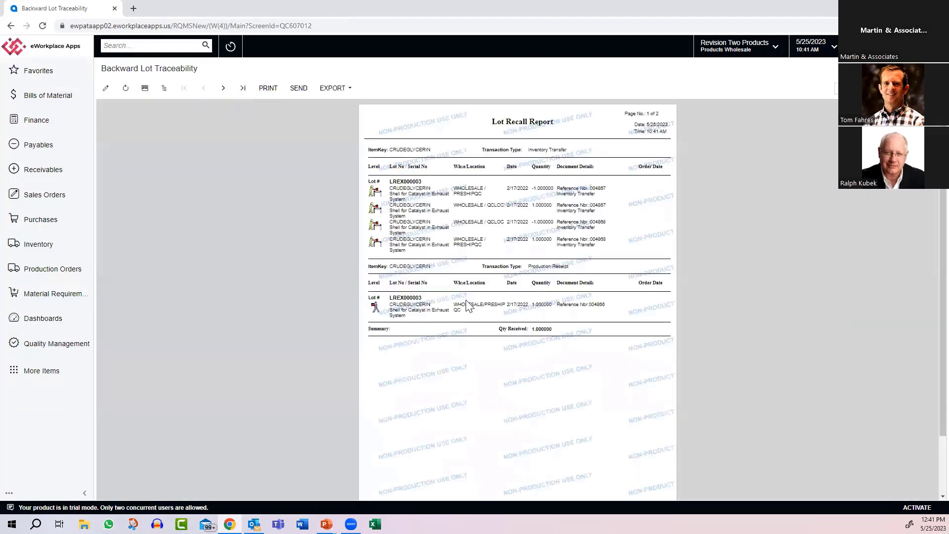
scroll(474, 316, down, 1)
scroll(477, 322, up, 1)
click(225, 92)
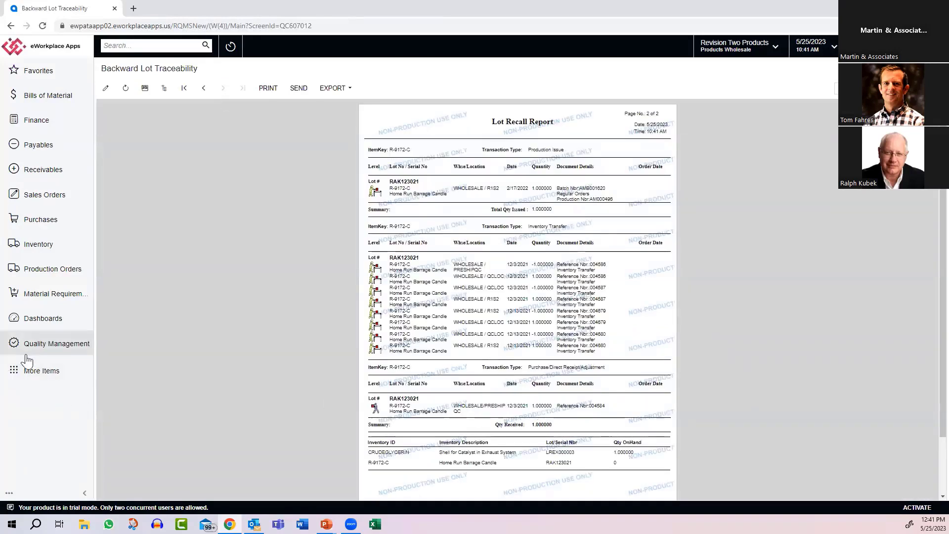
Step: Reopen the Lot Traceability Report selection form, and open the QC Dashboard to view its order lists and trend charts
click(44, 346)
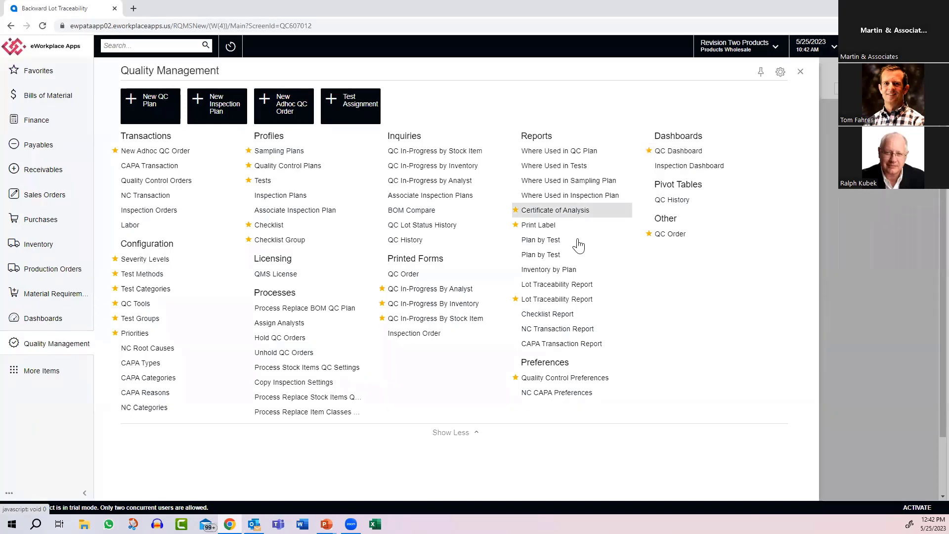
click(540, 303)
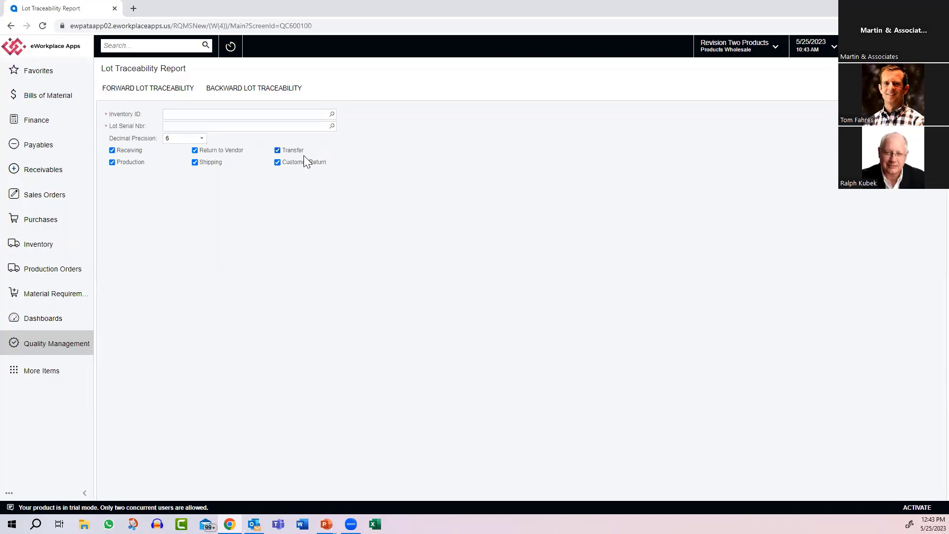
click(70, 345)
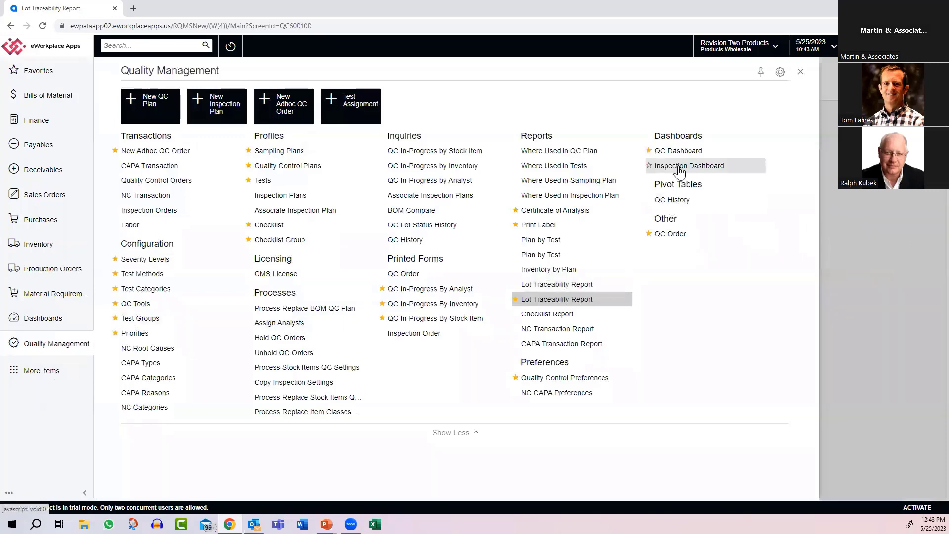
click(677, 152)
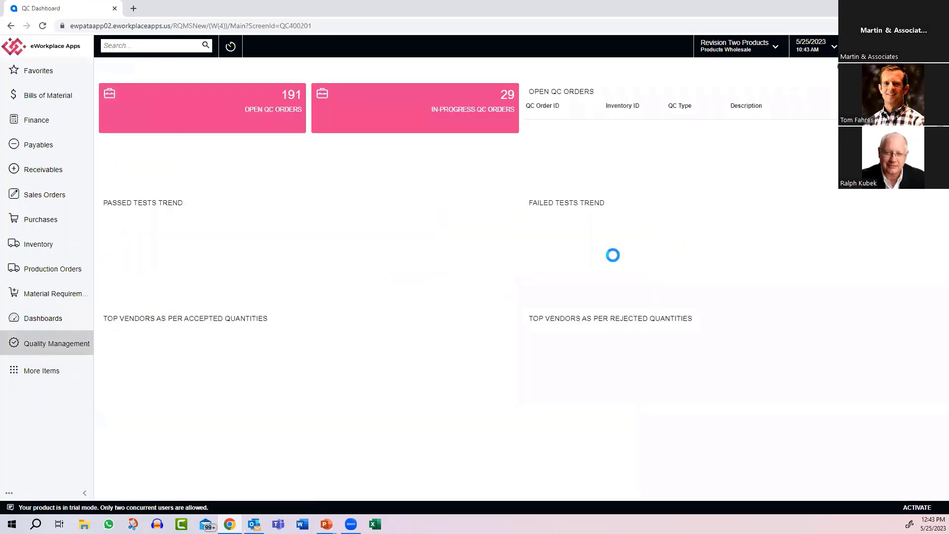
Step: Open the QC History pivot table and examine the recorded test values across its test columns
click(44, 352)
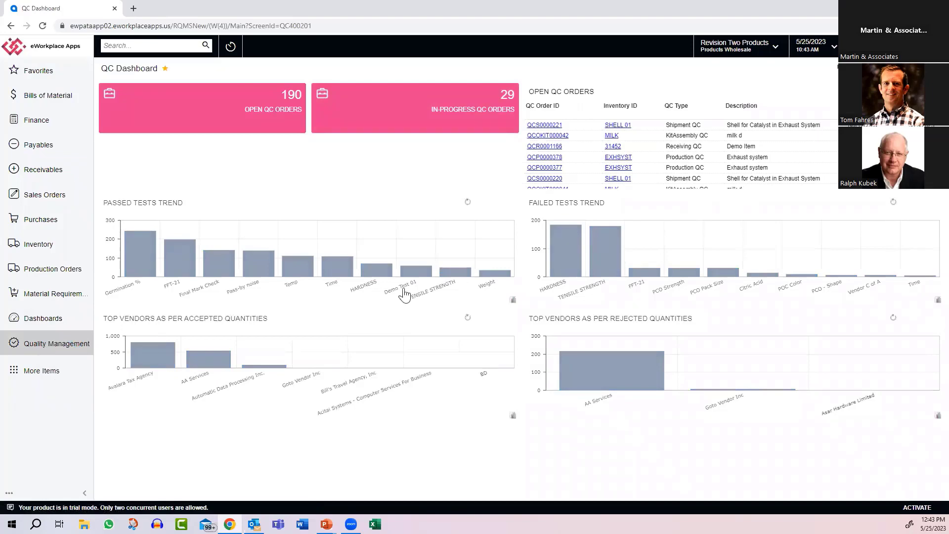
click(674, 201)
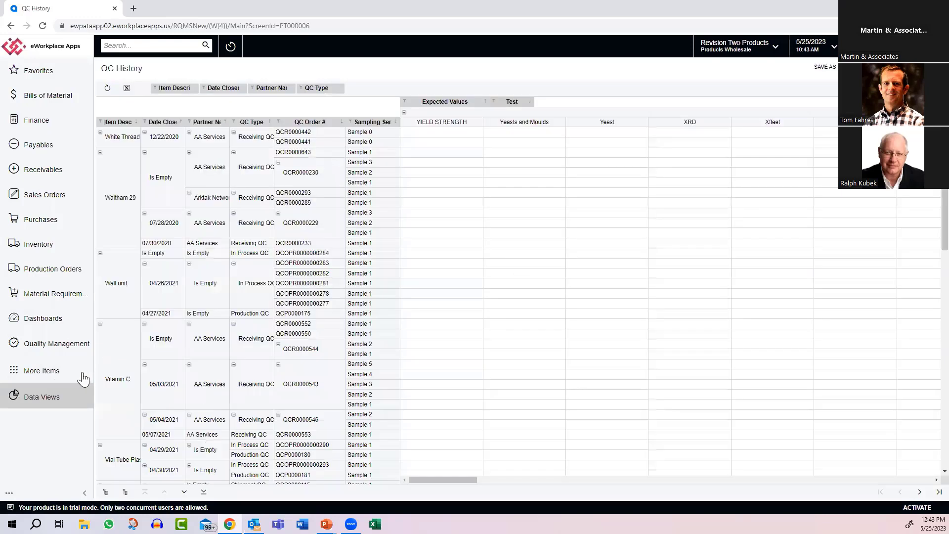
drag(436, 479, 841, 477)
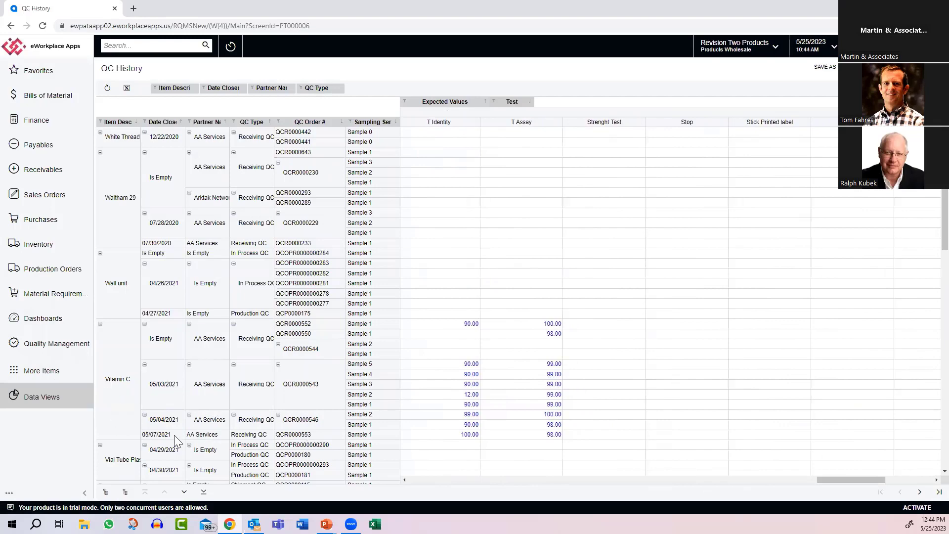
click(44, 348)
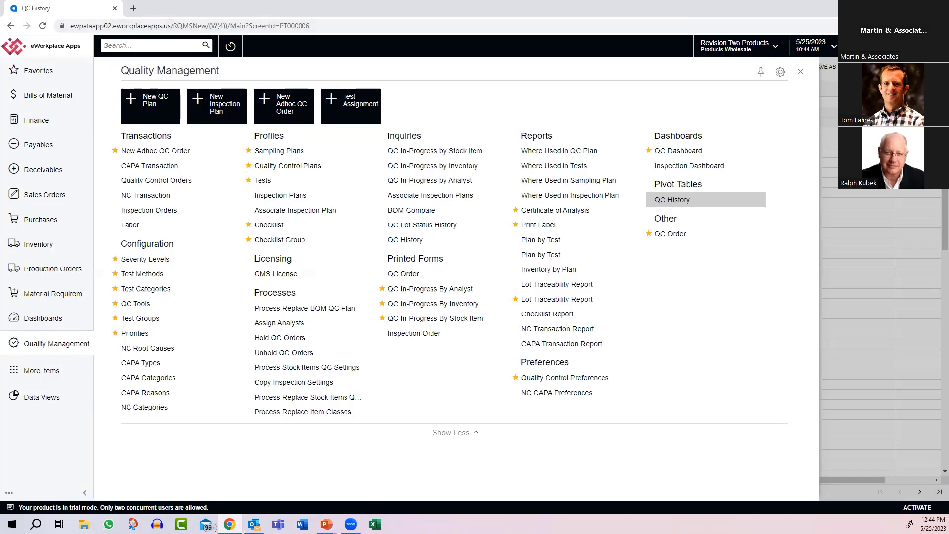
key(alt+Tab)
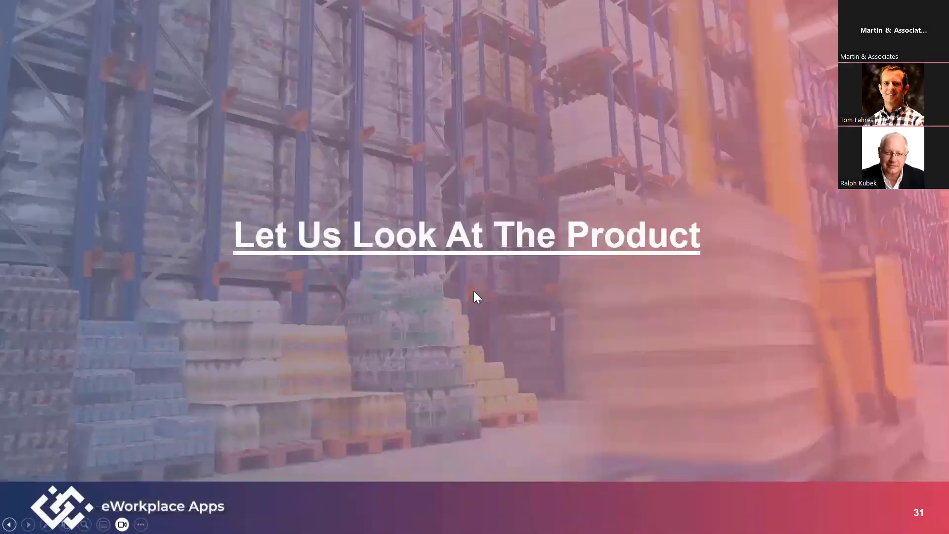
click(10, 524)
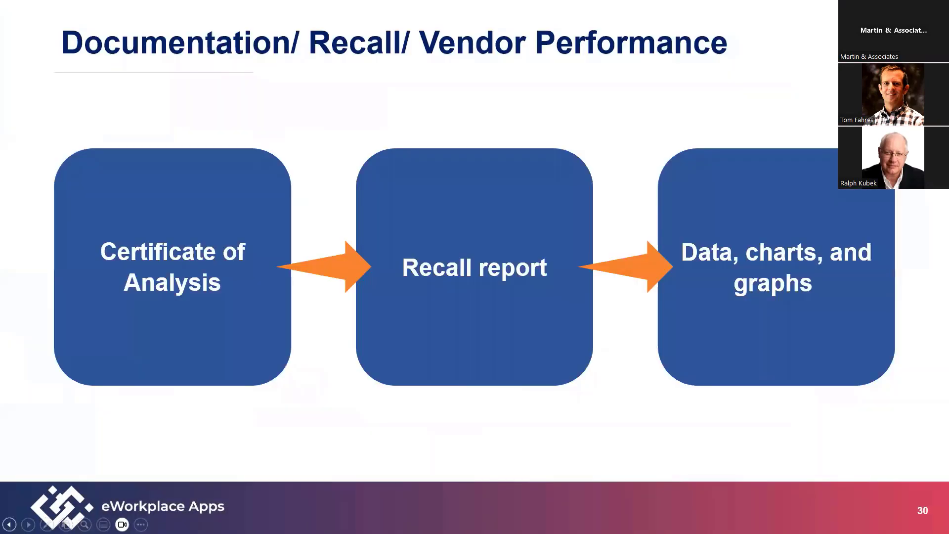
key(Left)
key(Left)
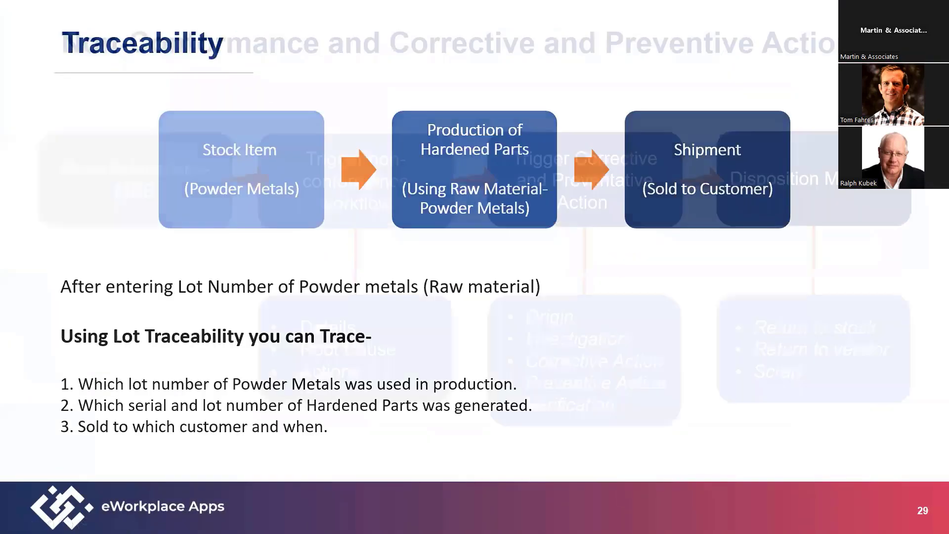
key(Left)
key(Left)
key(Left)
key(Left)
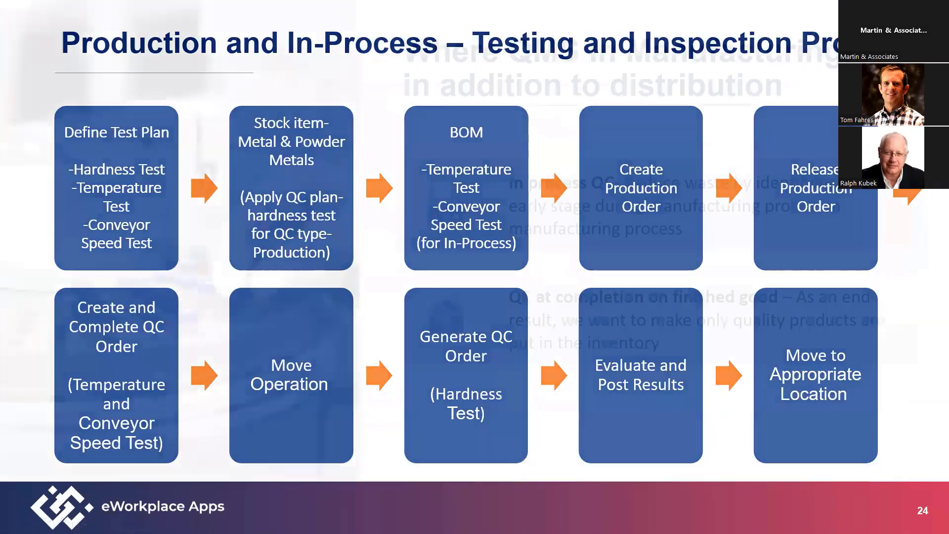
click(9, 525)
click(10, 524)
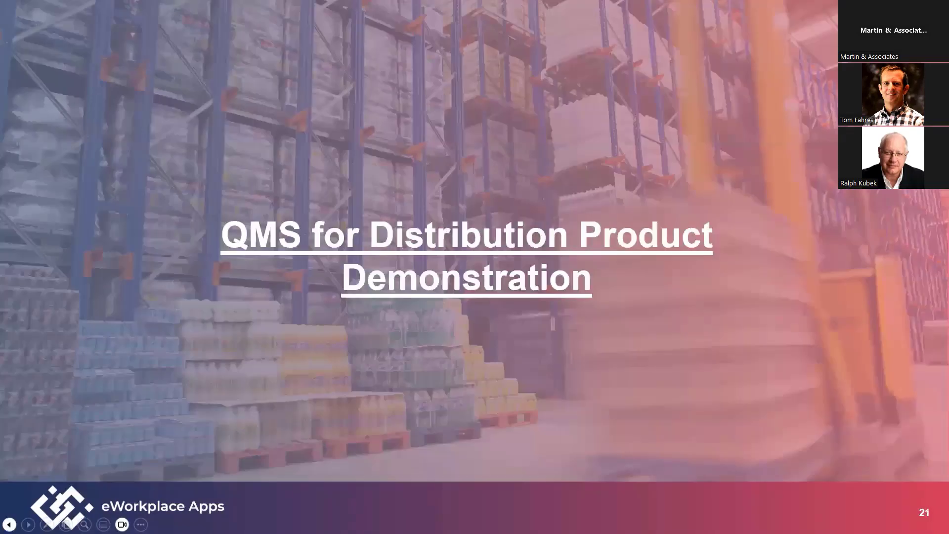
click(9, 524)
click(10, 525)
click(9, 525)
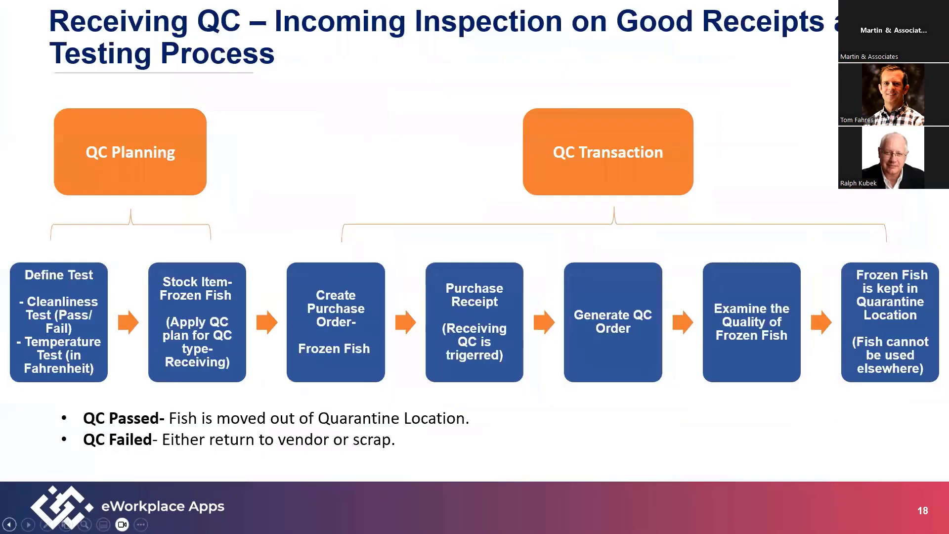
click(10, 525)
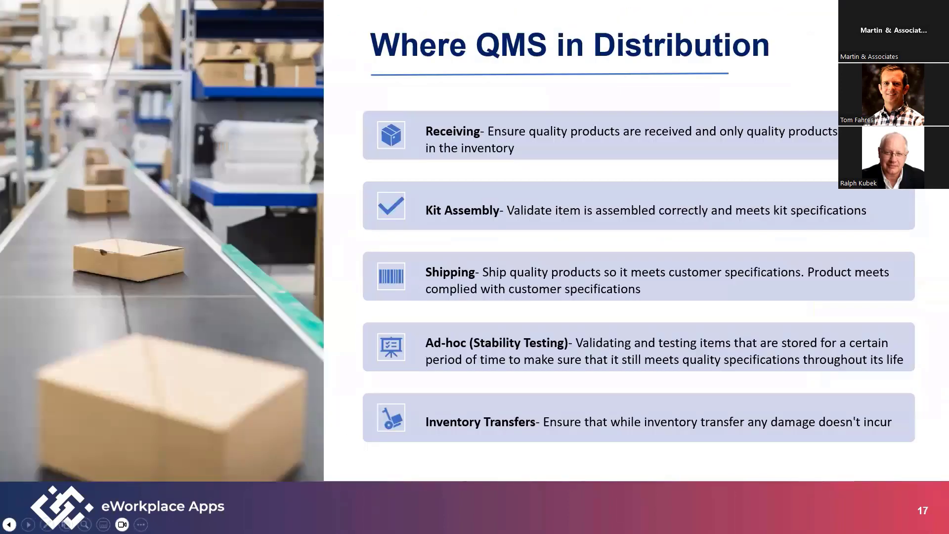
click(10, 524)
click(10, 524)
click(10, 525)
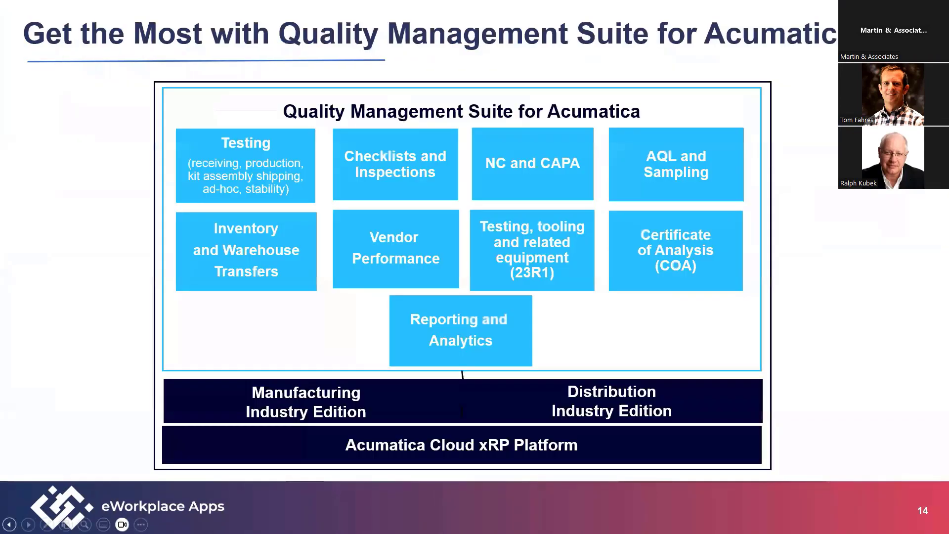
click(10, 525)
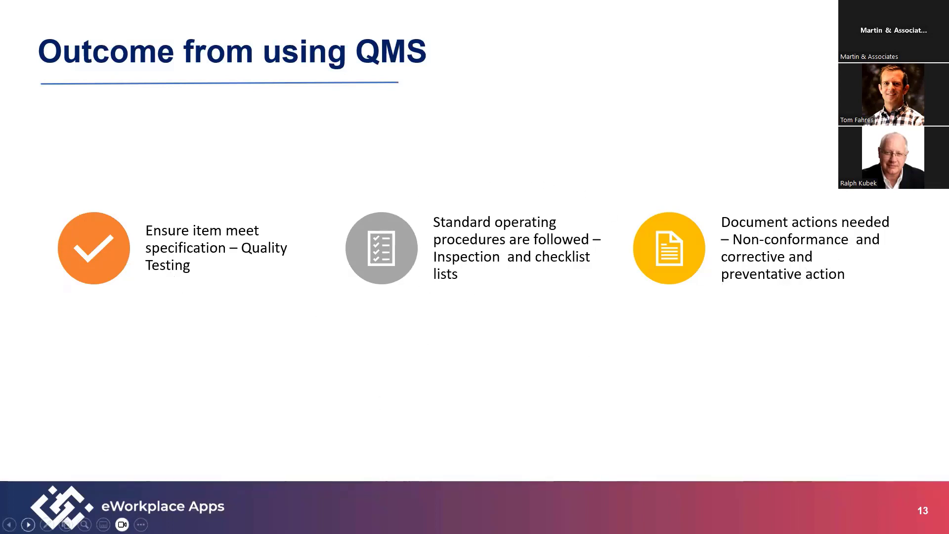
click(28, 525)
click(28, 524)
click(28, 525)
click(29, 524)
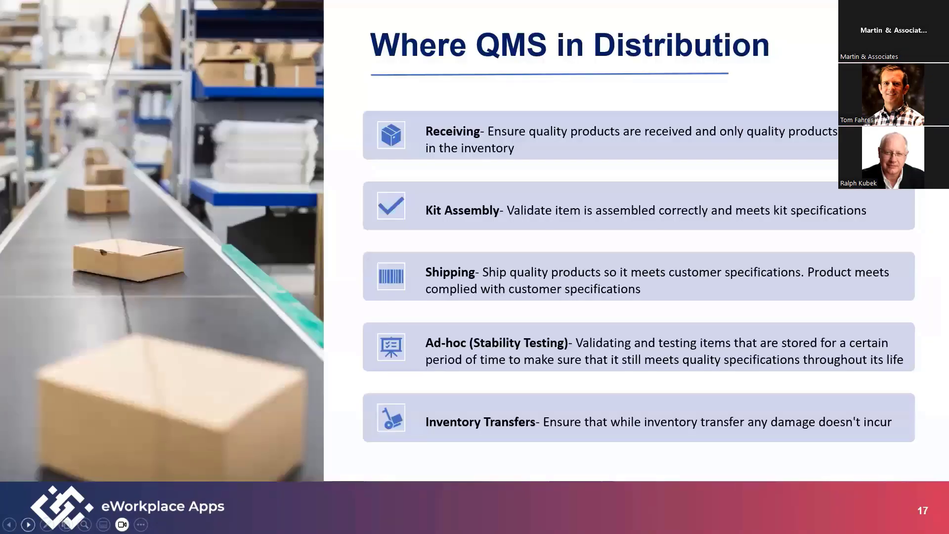